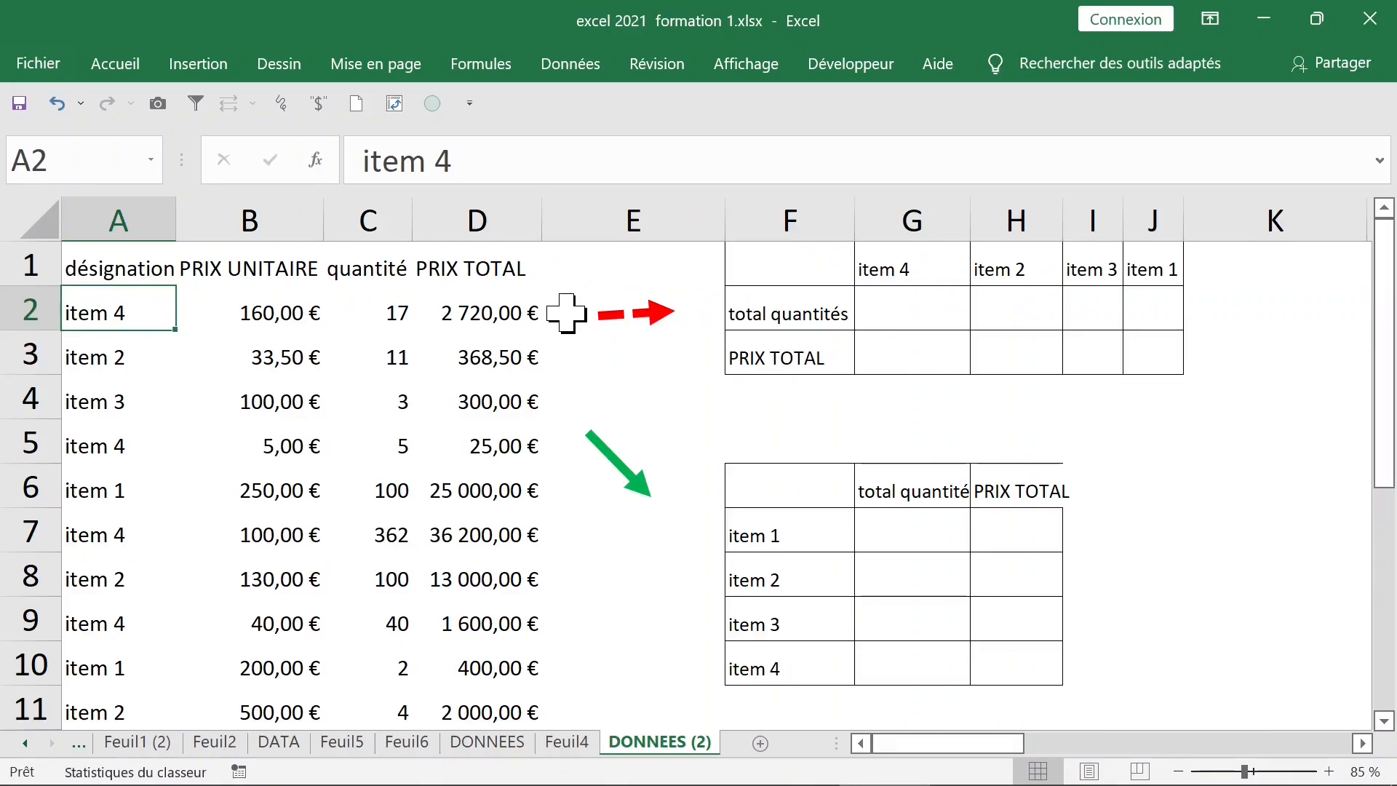
Select the designation, PRIX UNITAIRE, quantité and PRIX TOTAL columns of the data table
{"action": "left_click", "coordinate": [120, 203]}
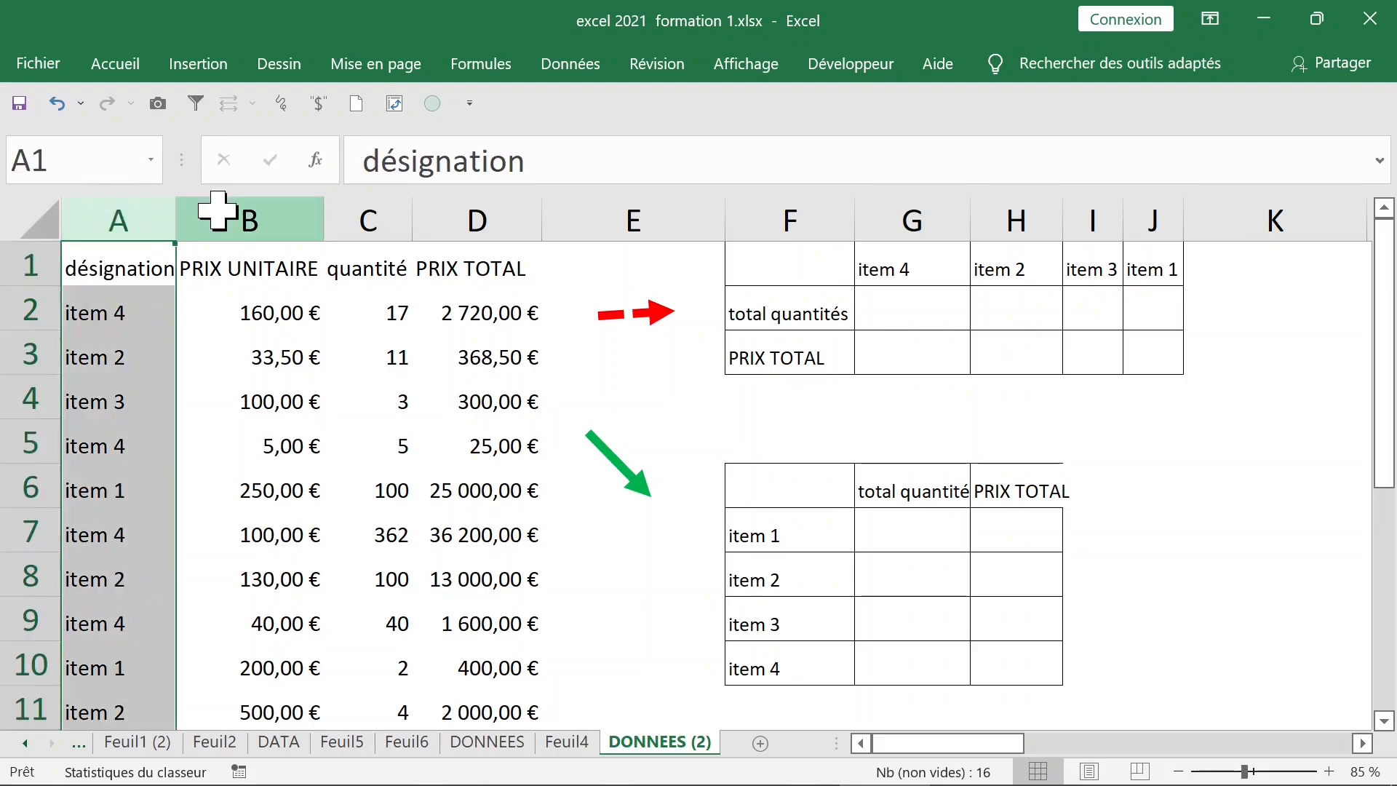
{"action": "left_click", "coordinate": [218, 206]}
{"action": "left_click", "coordinate": [367, 206]}
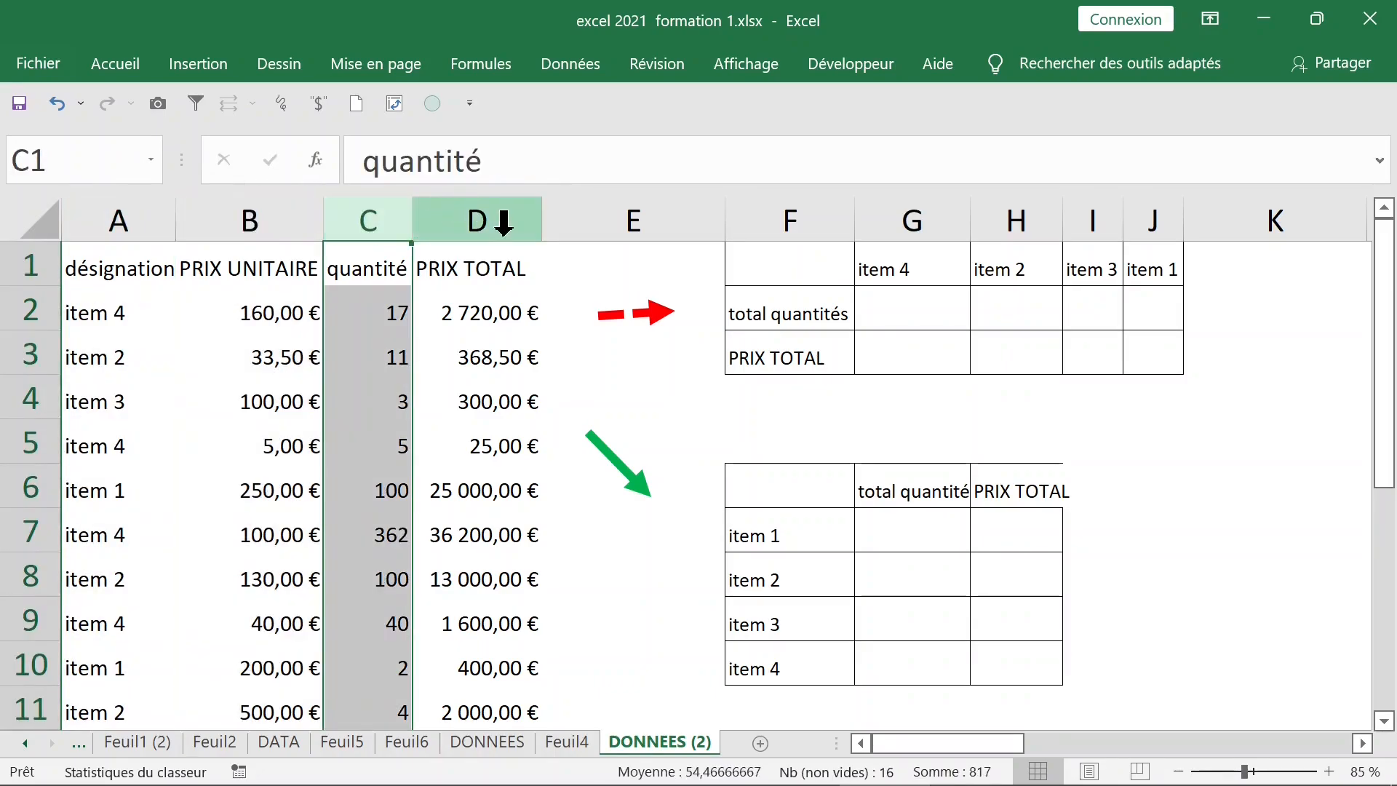
{"action": "left_click", "coordinate": [501, 221]}
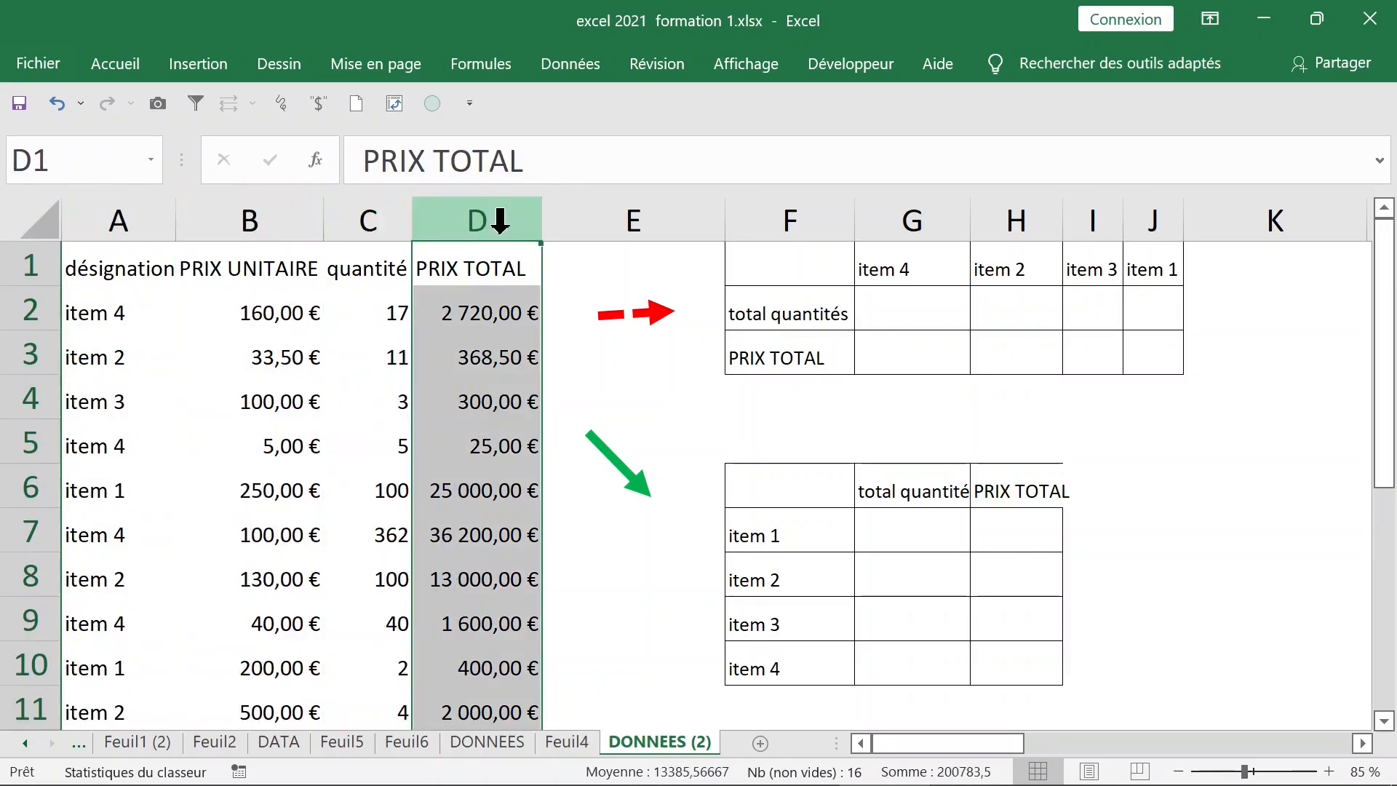
Check D2's formula =B2*C2 and copy it down column D through row 16
{"action": "left_click", "coordinate": [442, 304]}
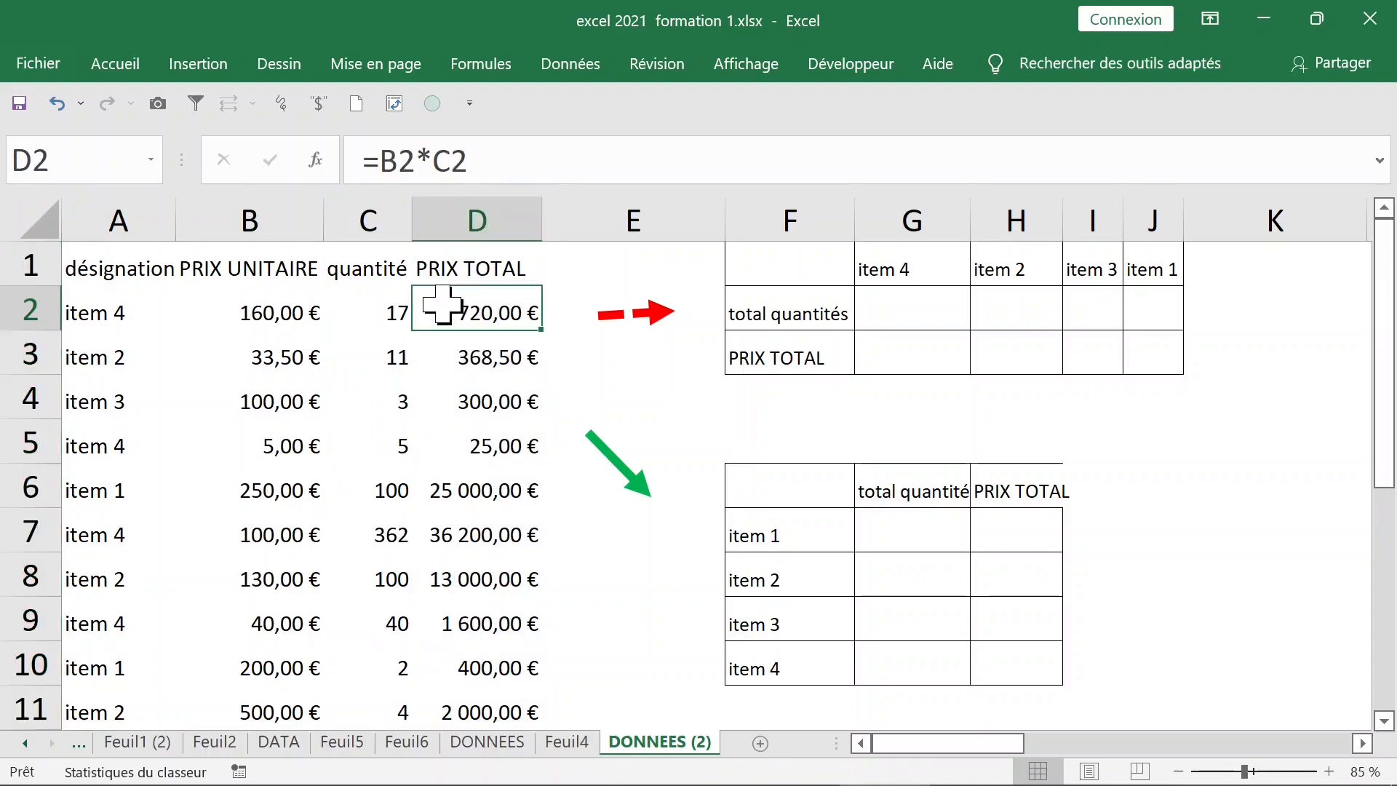
{"action": "double_click", "coordinate": [442, 304]}
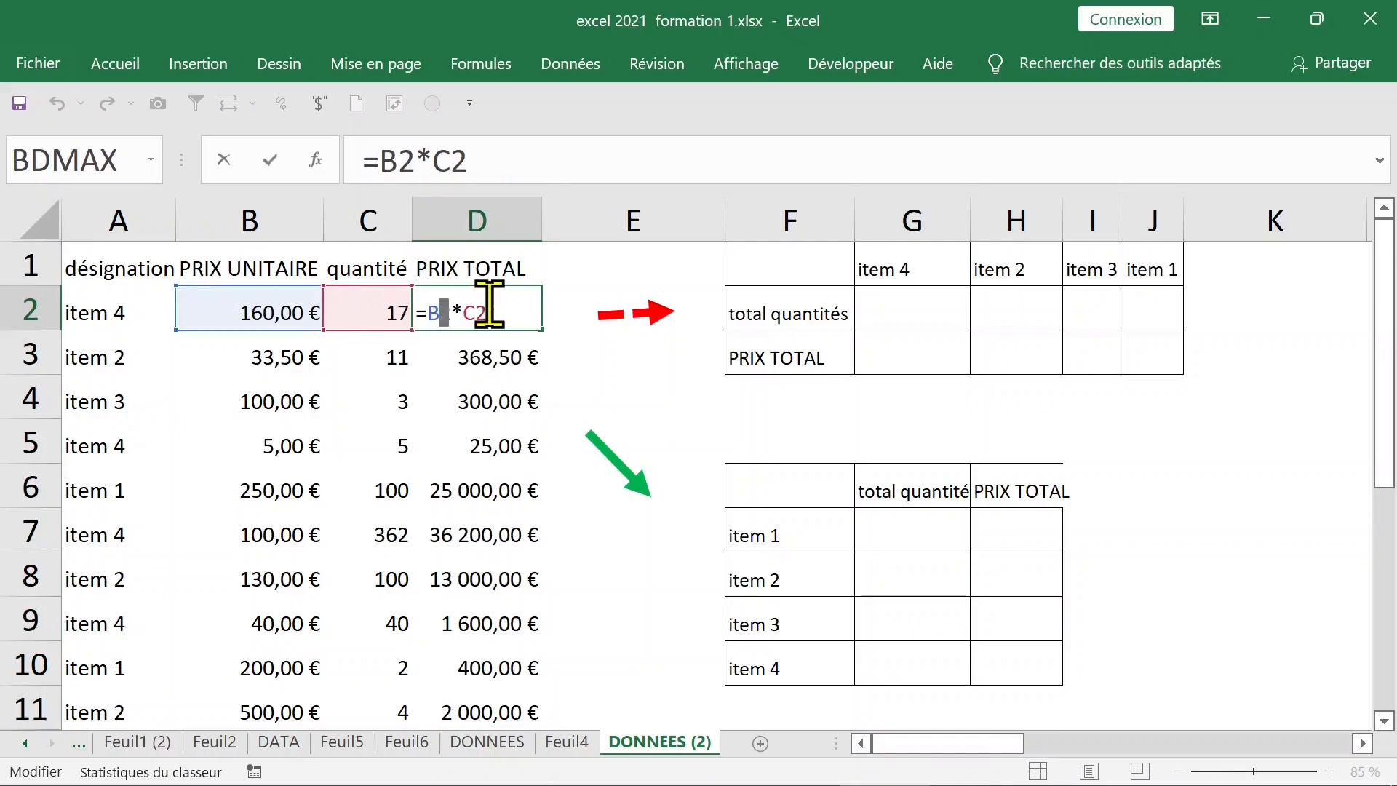
{"action": "key", "text": "ctrl+Return"}
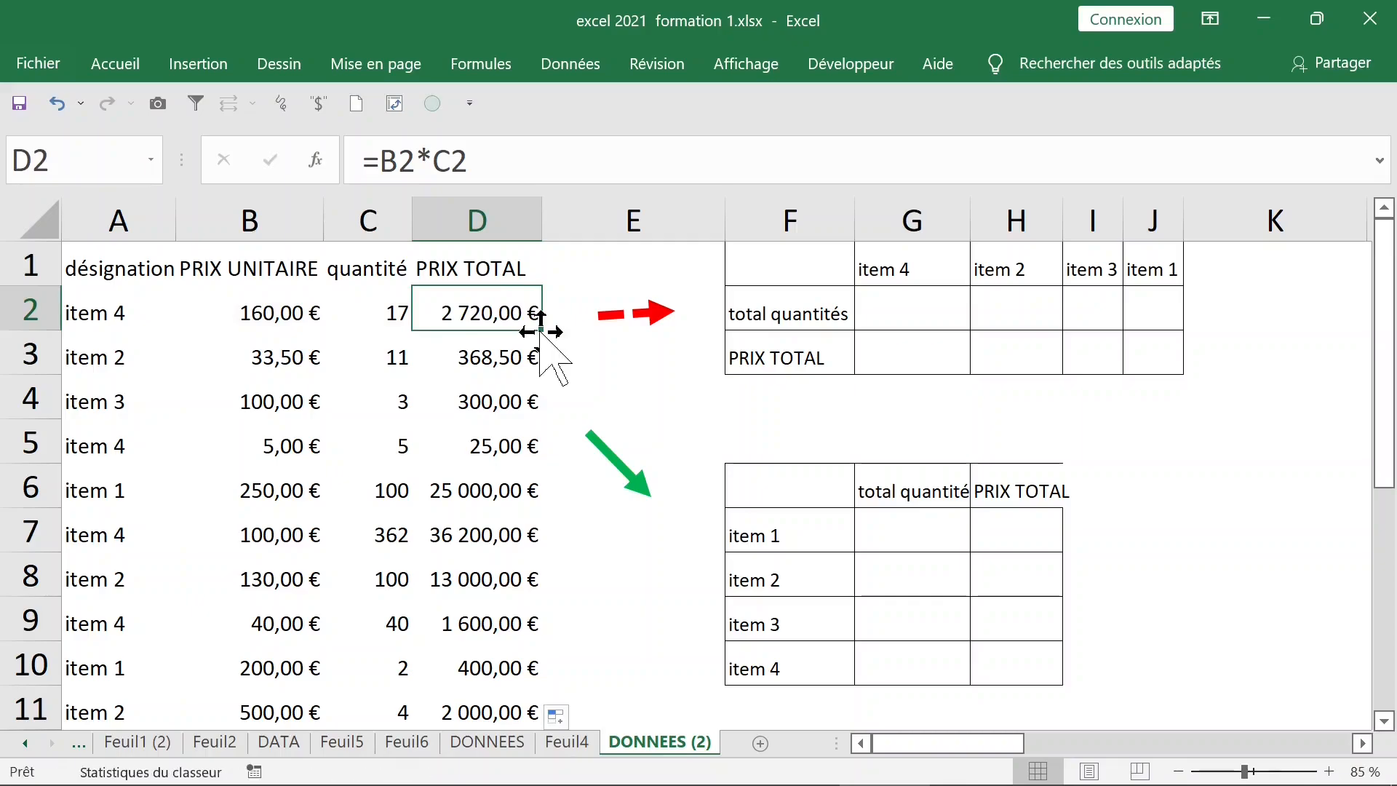
{"action": "double_click", "coordinate": [542, 334]}
{"action": "scroll", "coordinate": [517, 382], "scroll_direction": "down", "scroll_amount": 11}
{"action": "scroll", "coordinate": [517, 382], "scroll_direction": "up", "scroll_amount": 11}
{"action": "left_click", "coordinate": [899, 315]}
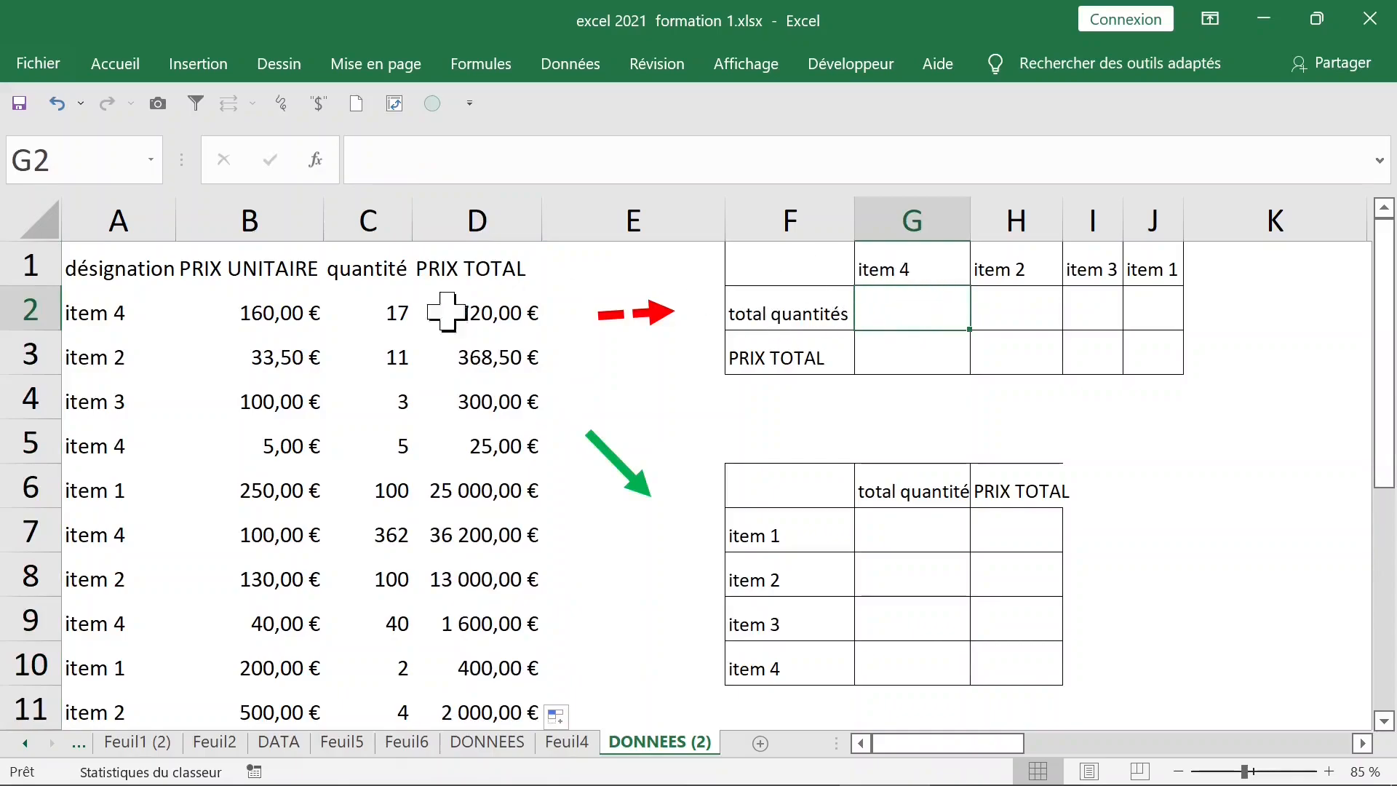
Start a +SOMME.SI( formula in G2 and bring up its Function Arguments window
{"action": "left_click", "coordinate": [132, 321]}
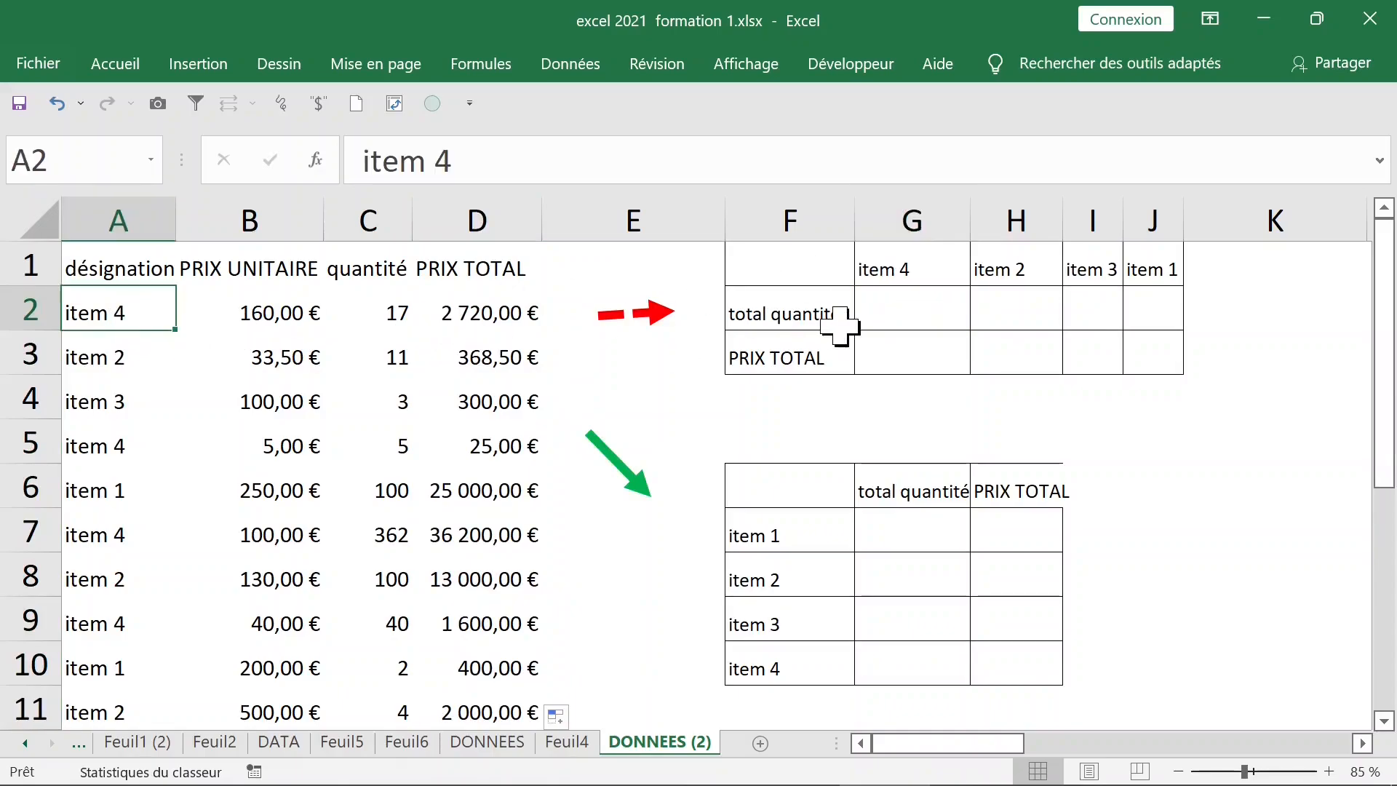
{"action": "left_click", "coordinate": [888, 312]}
{"action": "type", "text": "+SOMME.SI("}
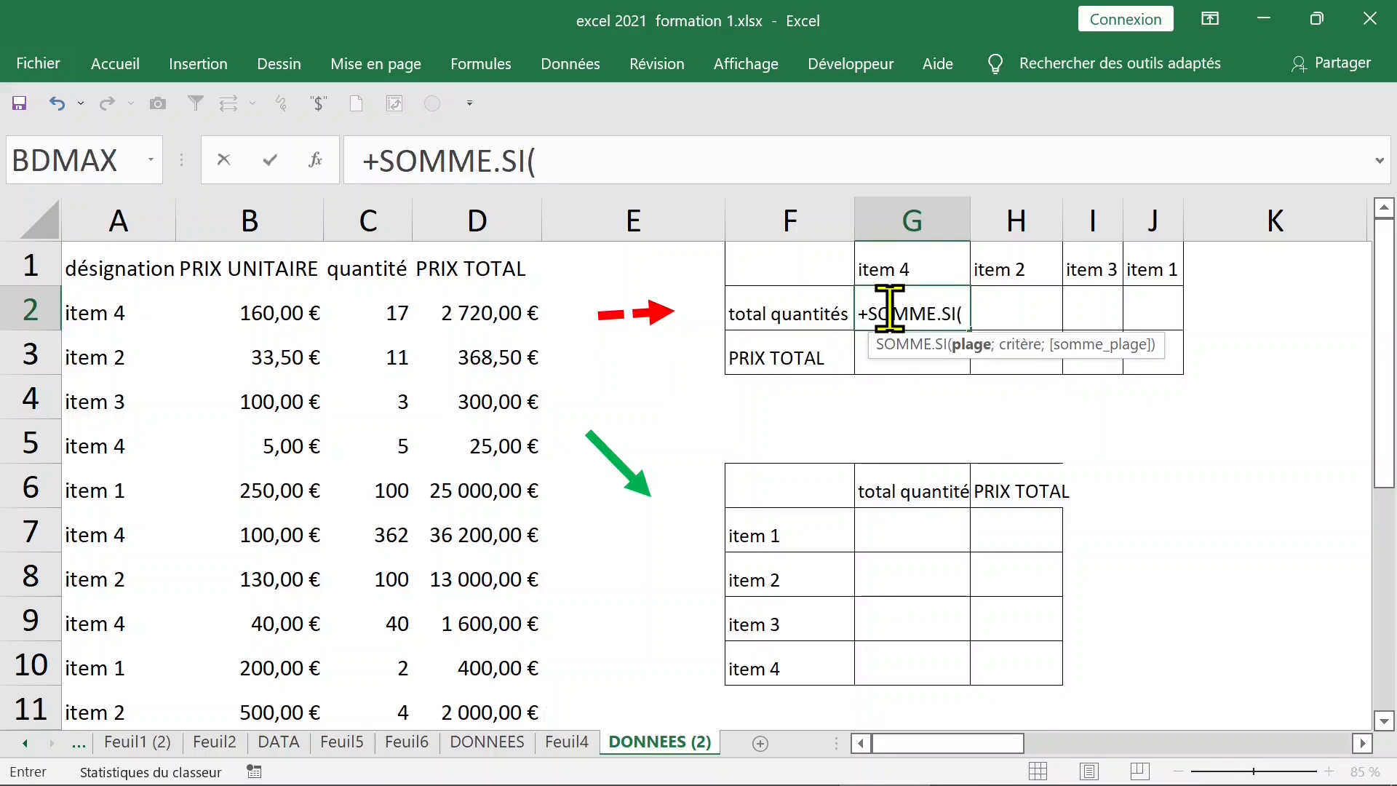
{"action": "left_click", "coordinate": [315, 160]}
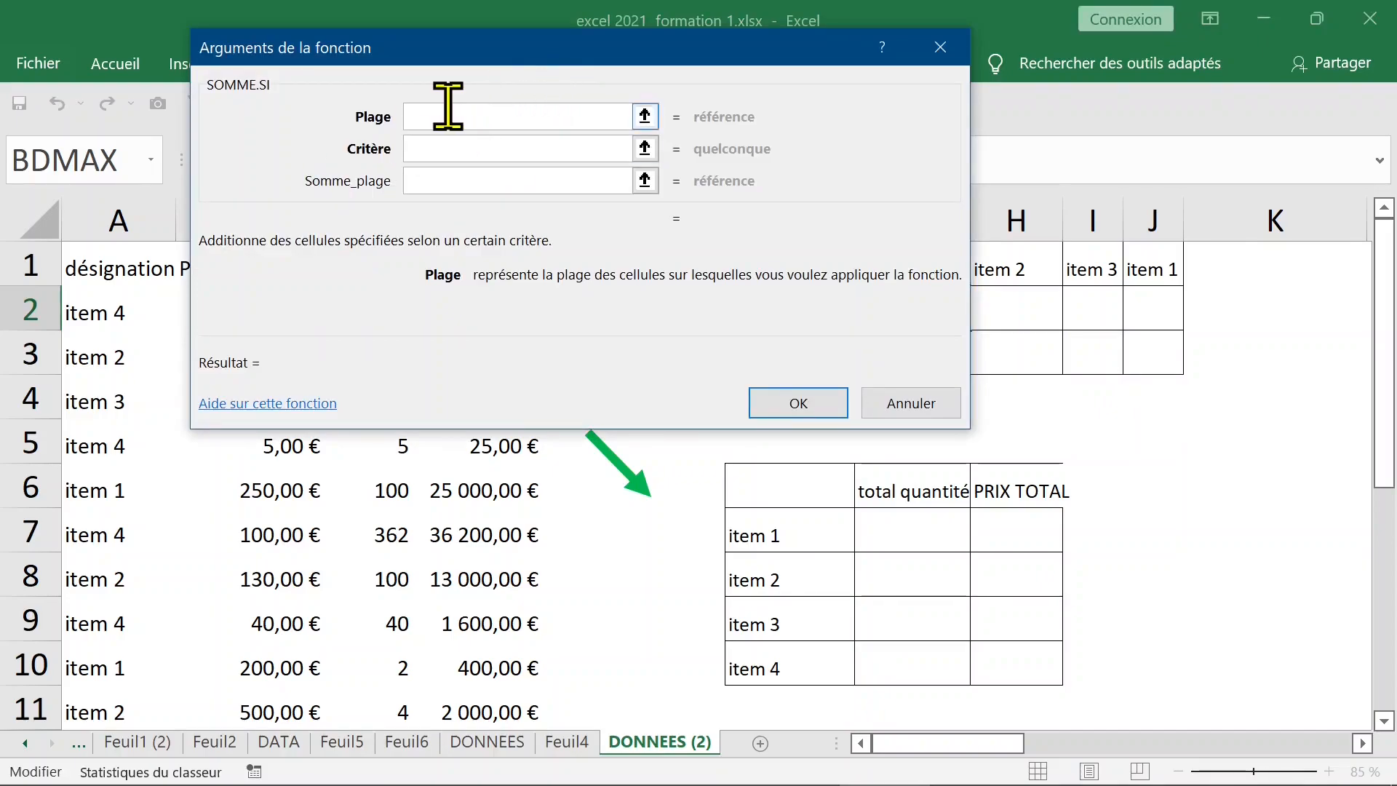
{"action": "left_click_drag", "start_coordinate": [469, 51], "coordinate": [1073, 355]}
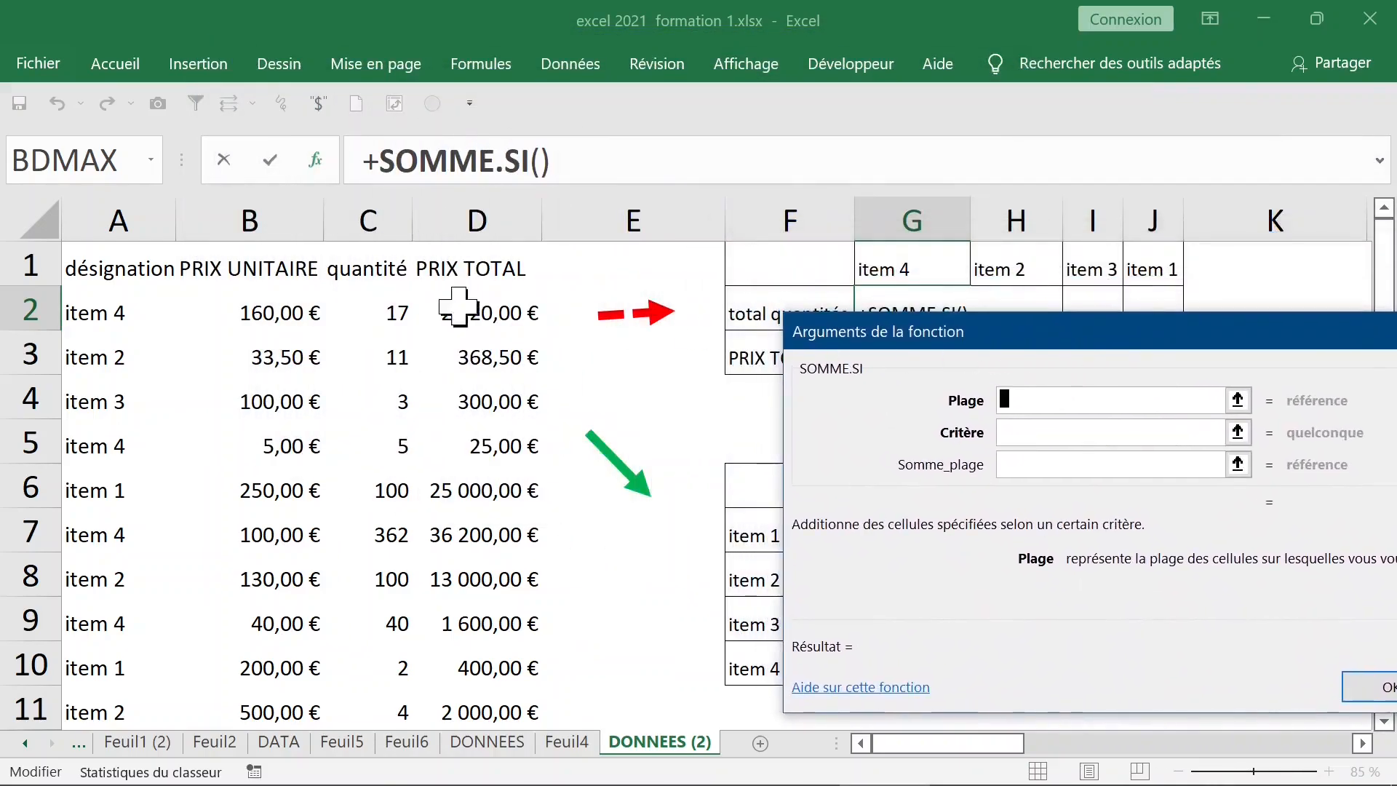
Set the SOMME.SI range to the absolute designation list $A$2:$A$16
{"action": "left_click", "coordinate": [136, 314]}
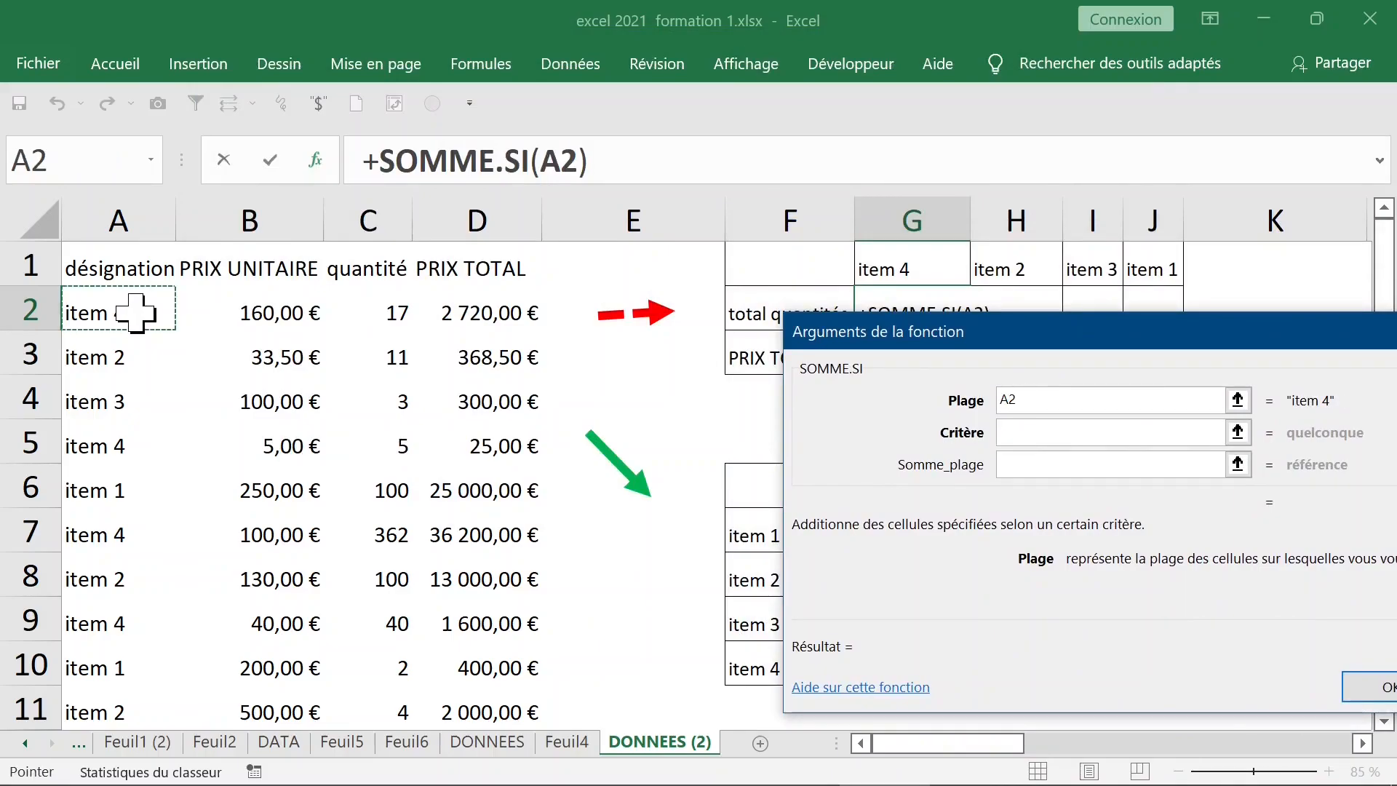
{"action": "key", "text": "ctrl+shift+Down"}
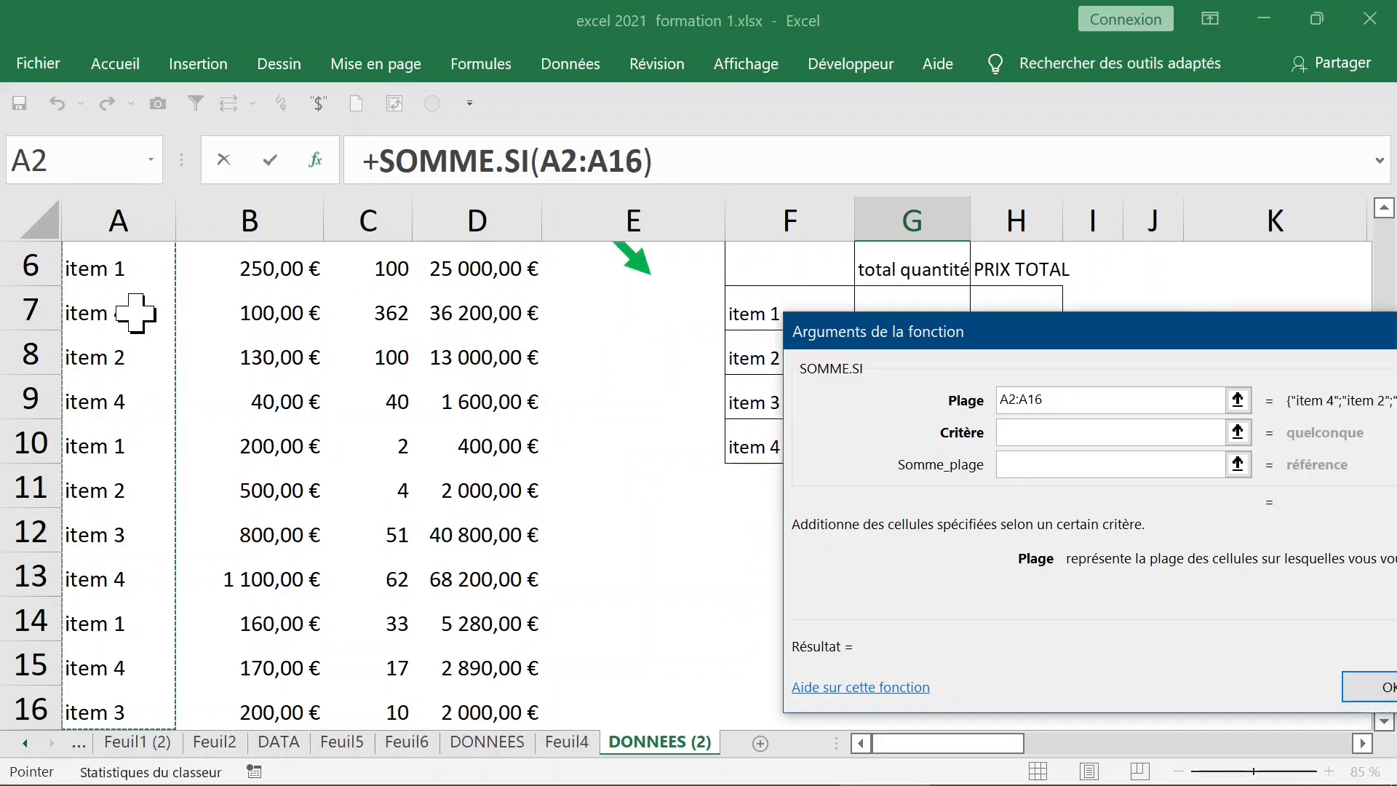
{"action": "key", "text": "F4"}
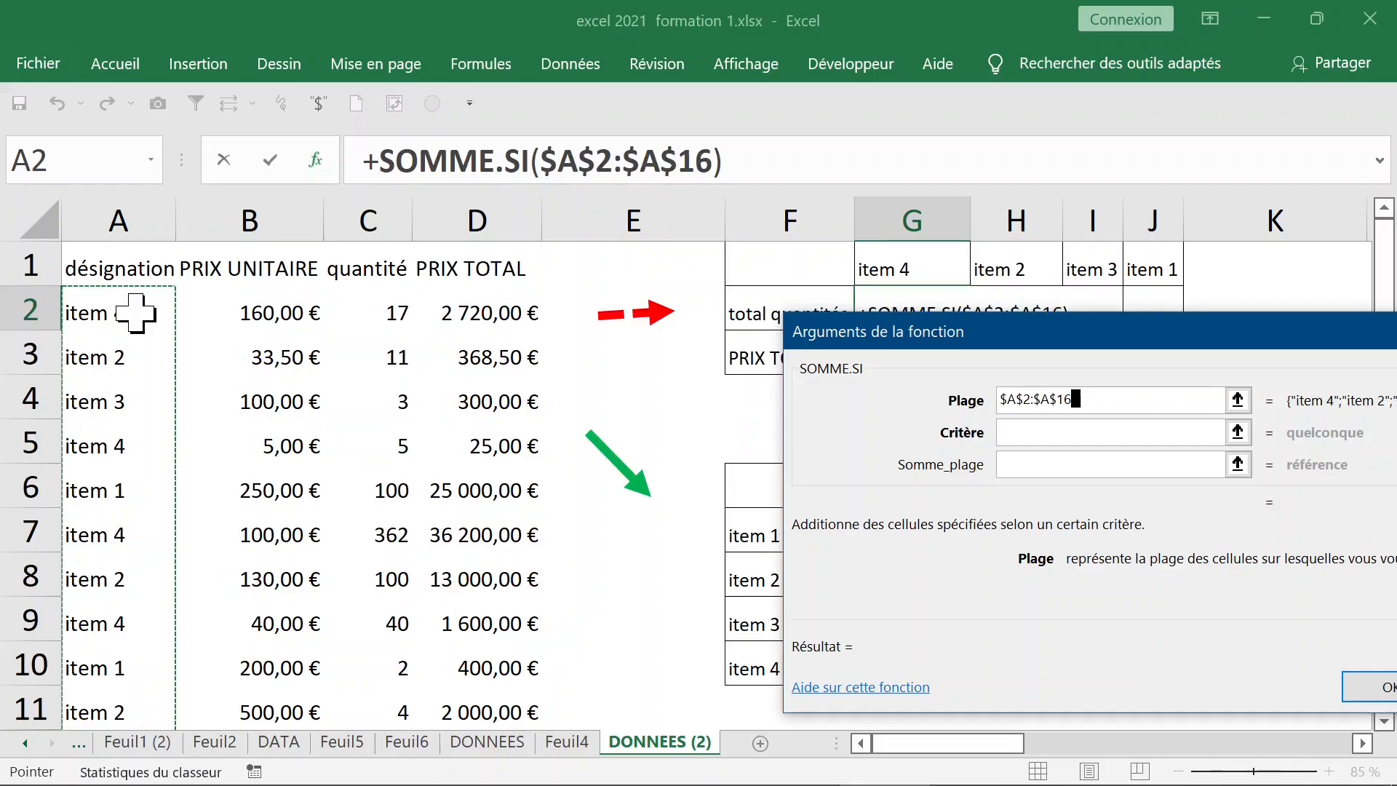
{"action": "type", "text": ";"}
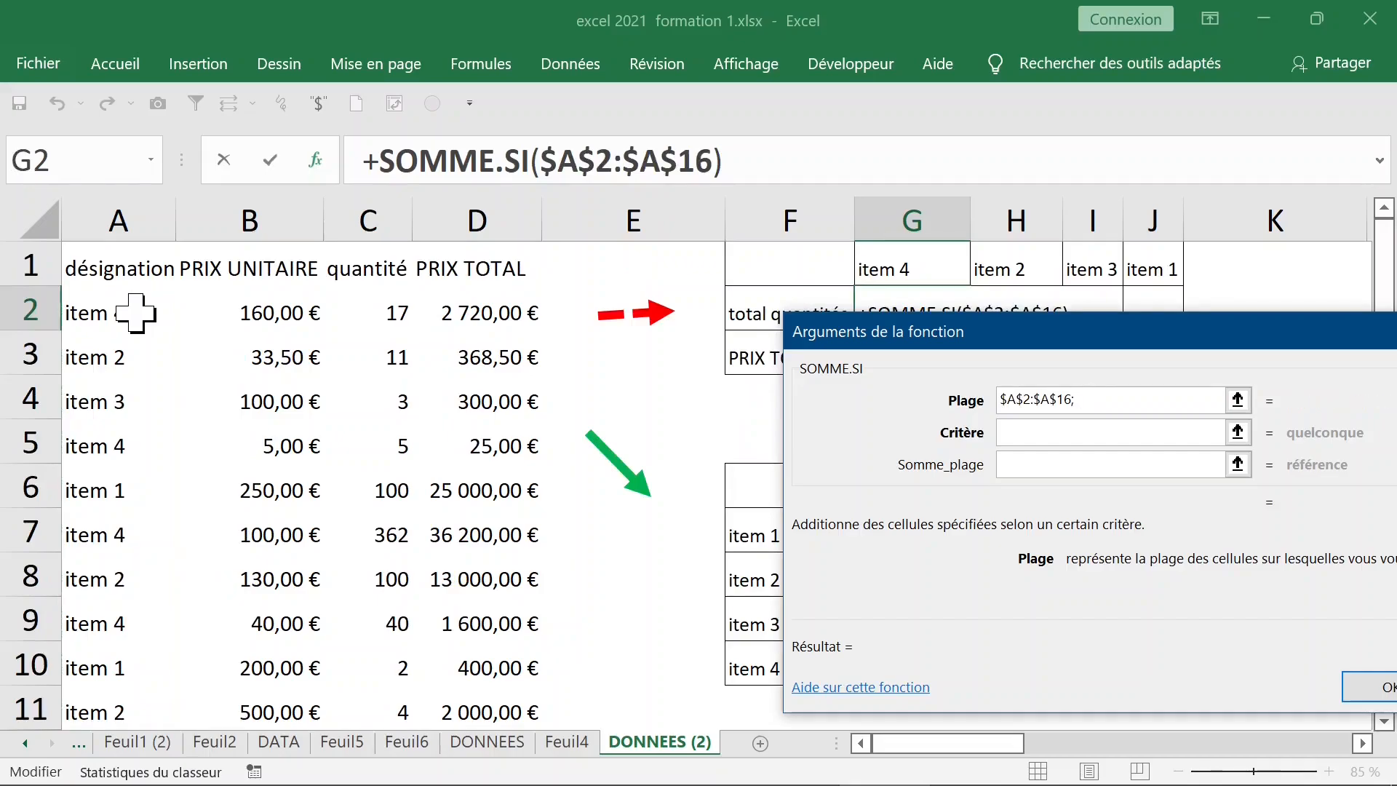
{"action": "key", "text": "BackSpace"}
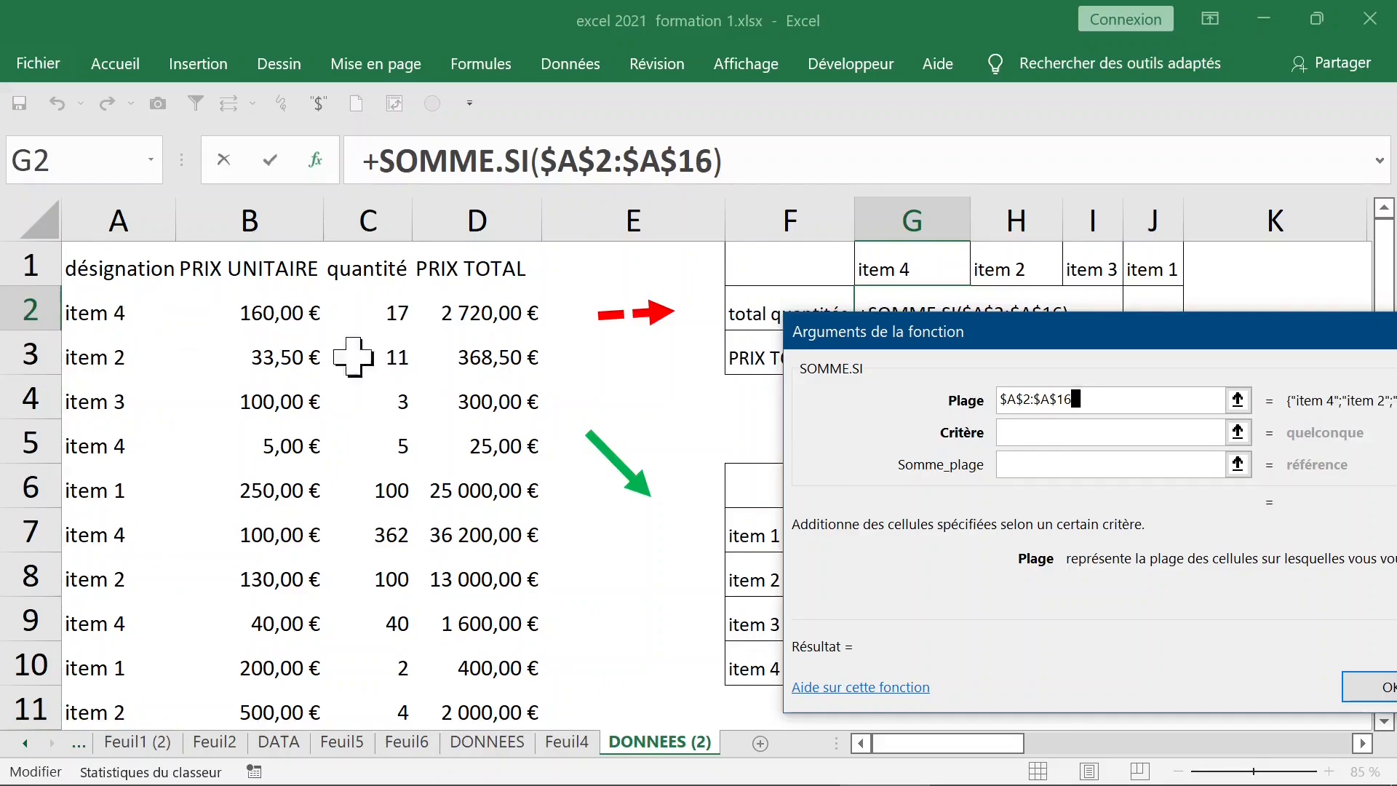
{"action": "left_click", "coordinate": [1023, 434]}
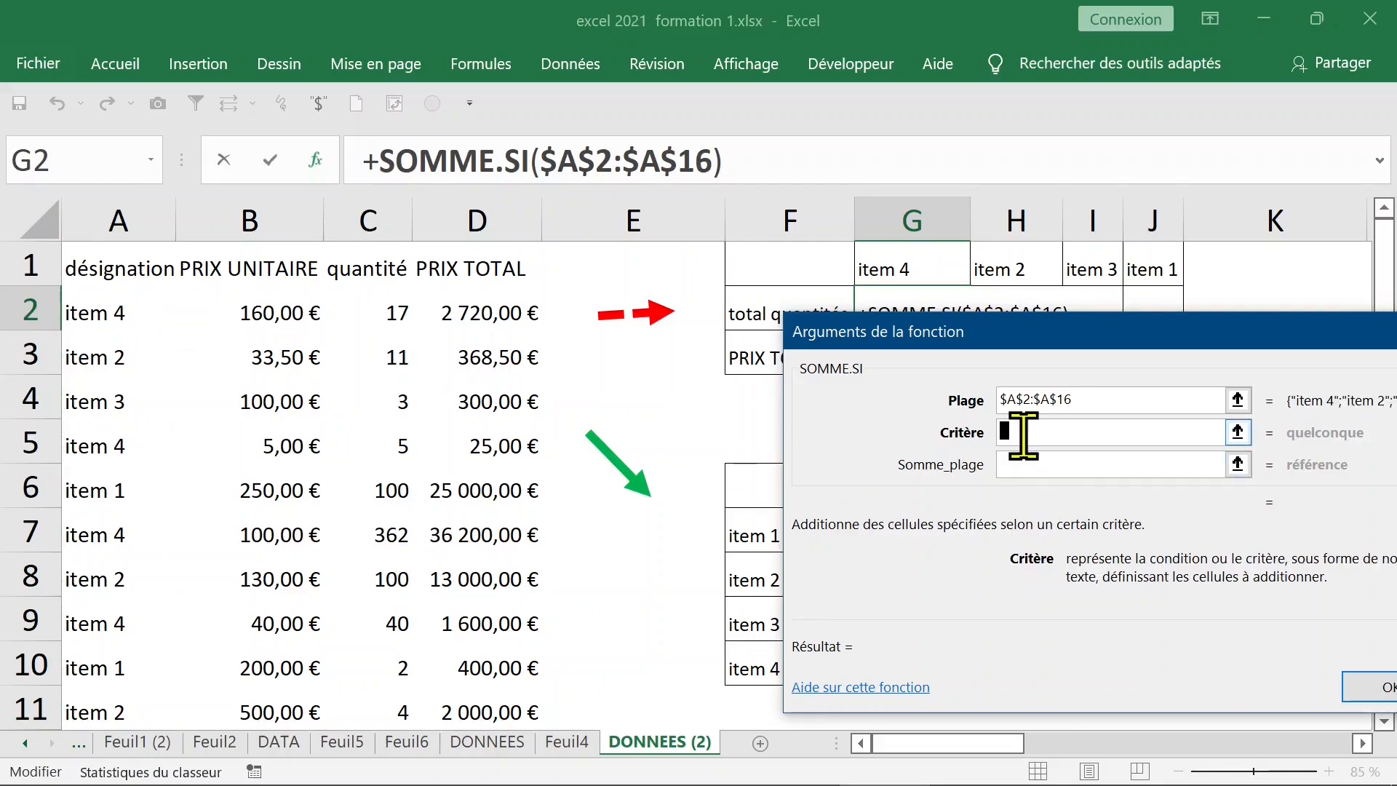
{"action": "left_click_drag", "start_coordinate": [945, 336], "coordinate": [896, 388]}
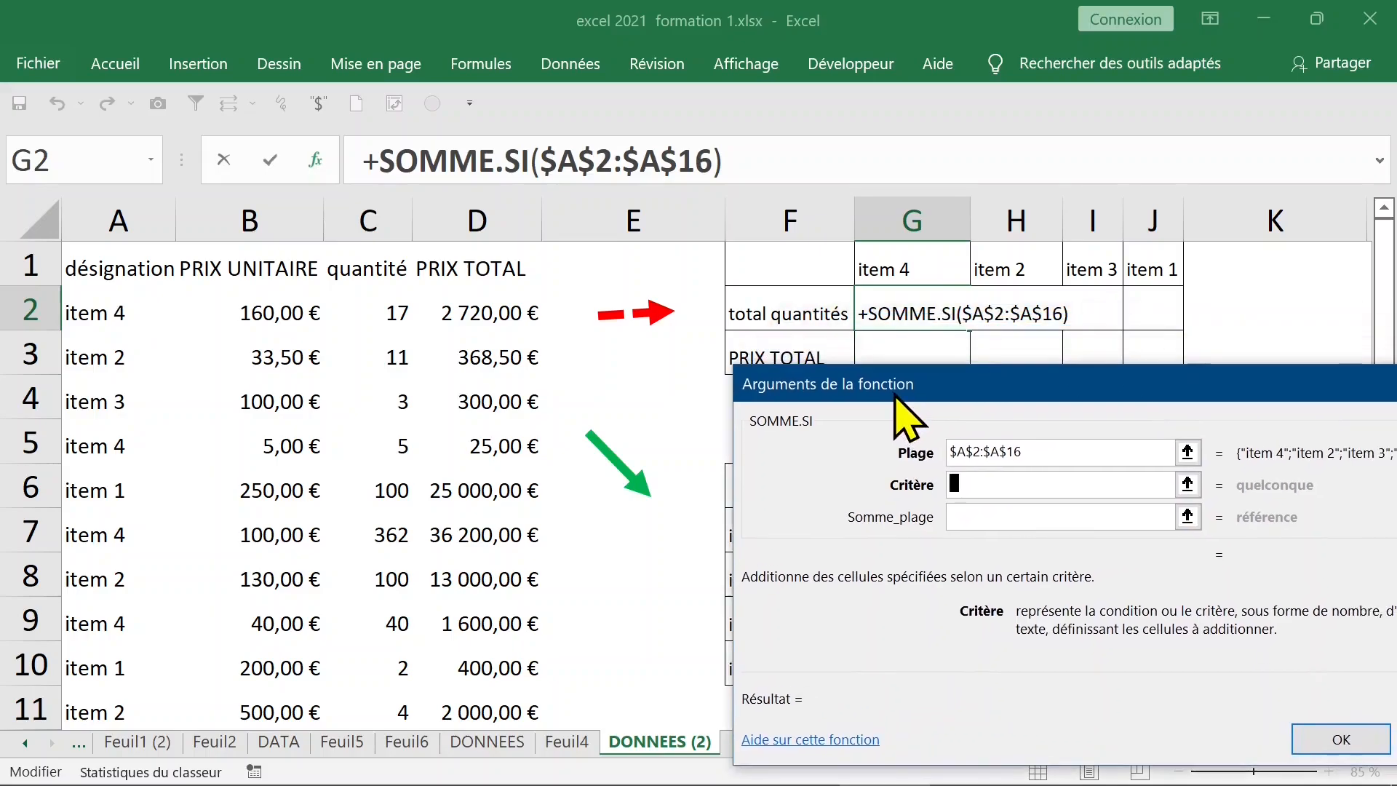
Use criterion G$1 and sum range $D$2:$D$16, confirming so G2 returns 111635
{"action": "left_click", "coordinate": [893, 270]}
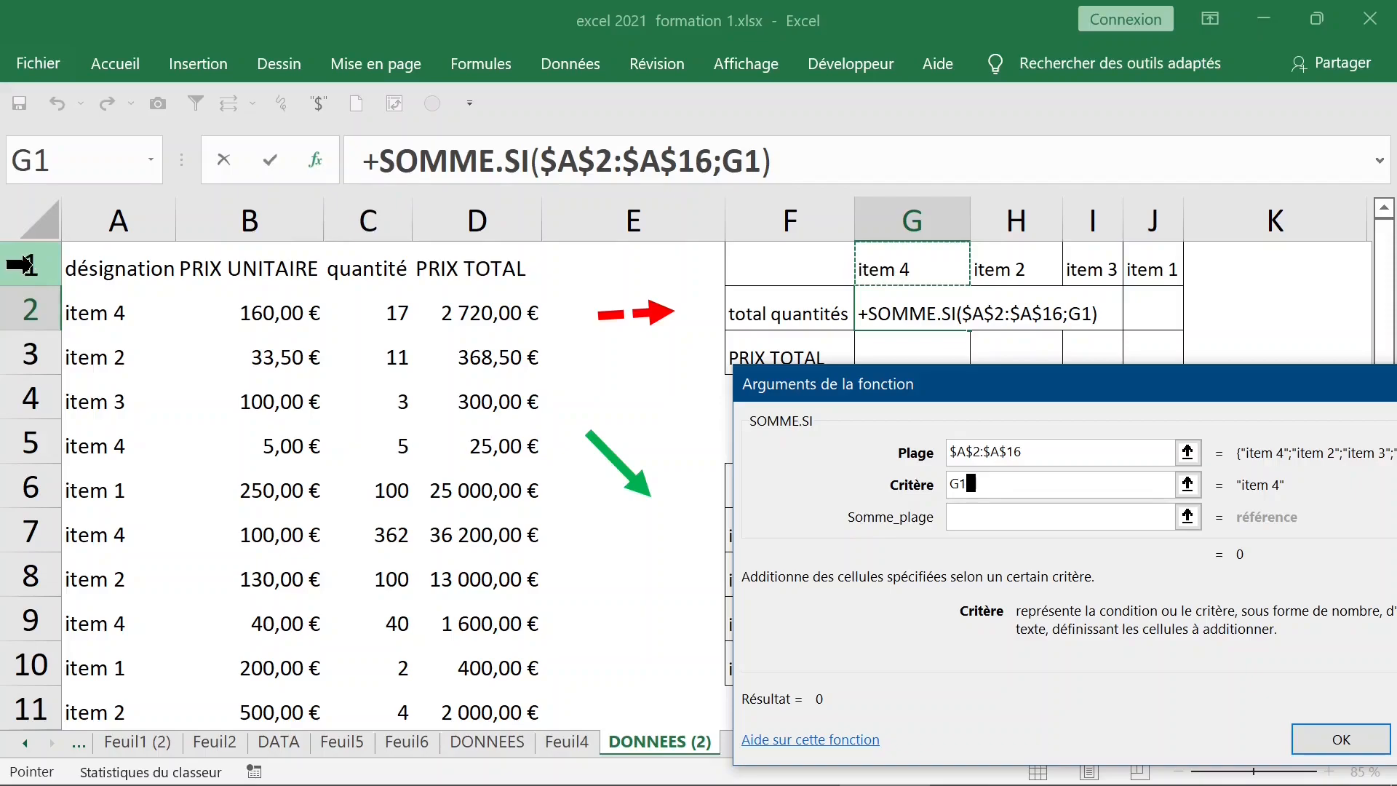
{"action": "key", "text": "F4"}
{"action": "key", "text": "F4"}
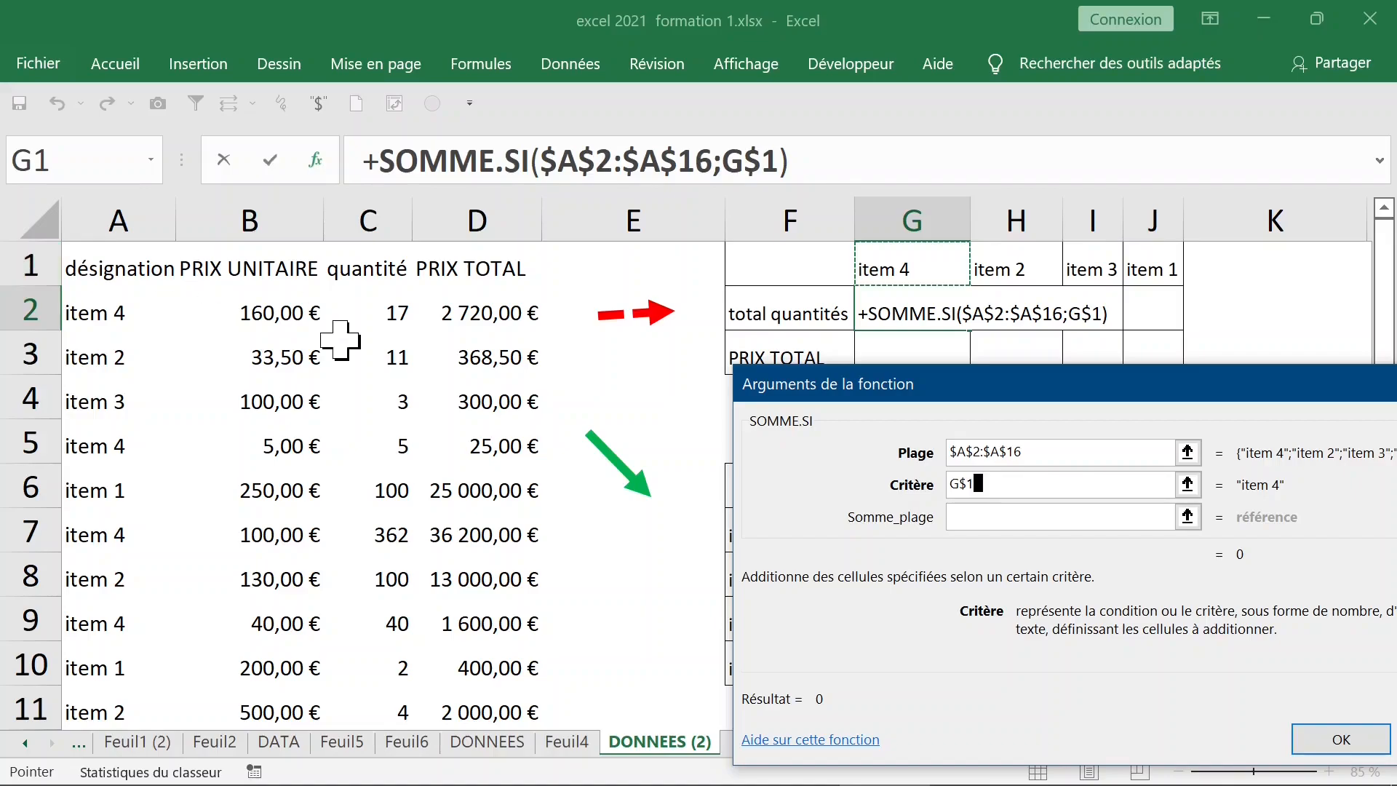
{"action": "left_click", "coordinate": [984, 518]}
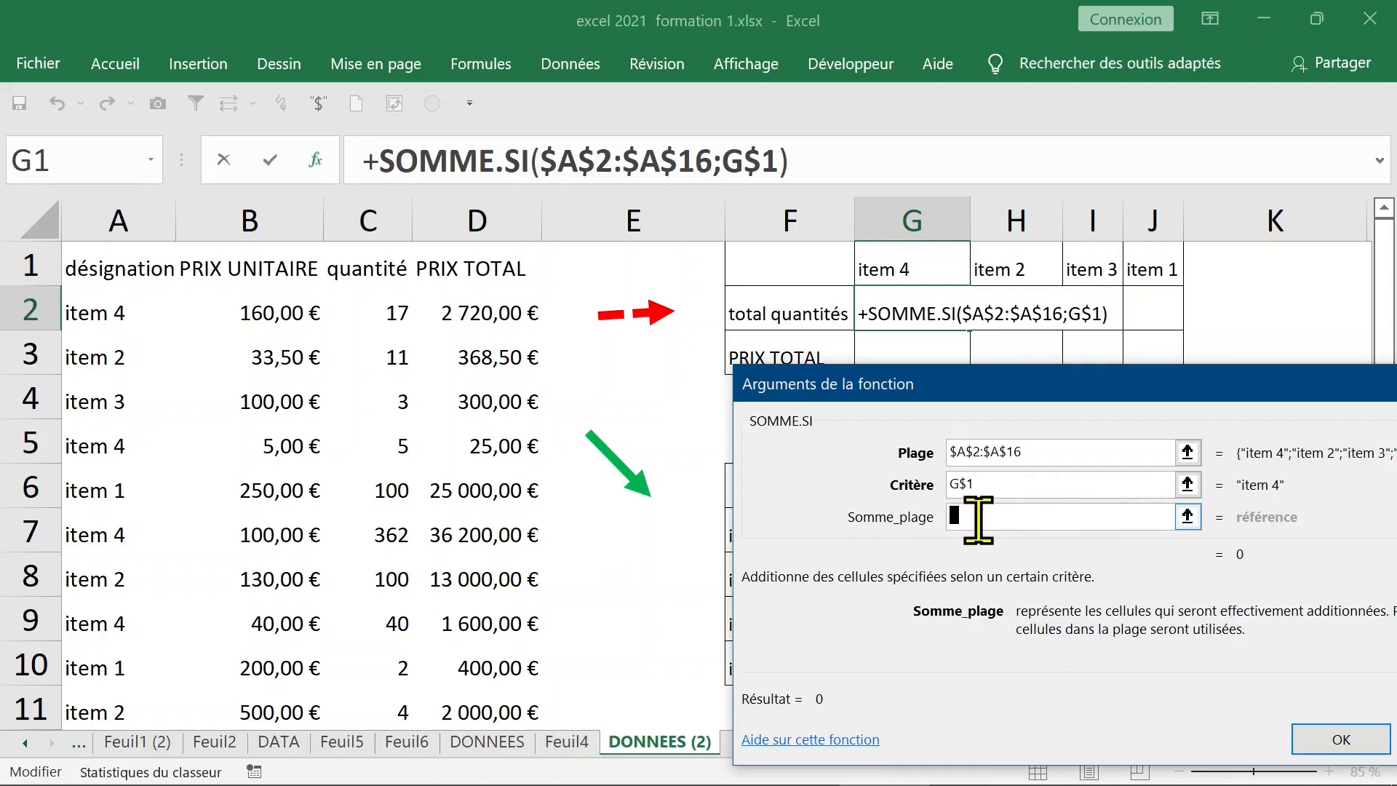
{"action": "left_click_drag", "start_coordinate": [805, 381], "coordinate": [798, 418]}
{"action": "left_click", "coordinate": [491, 314]}
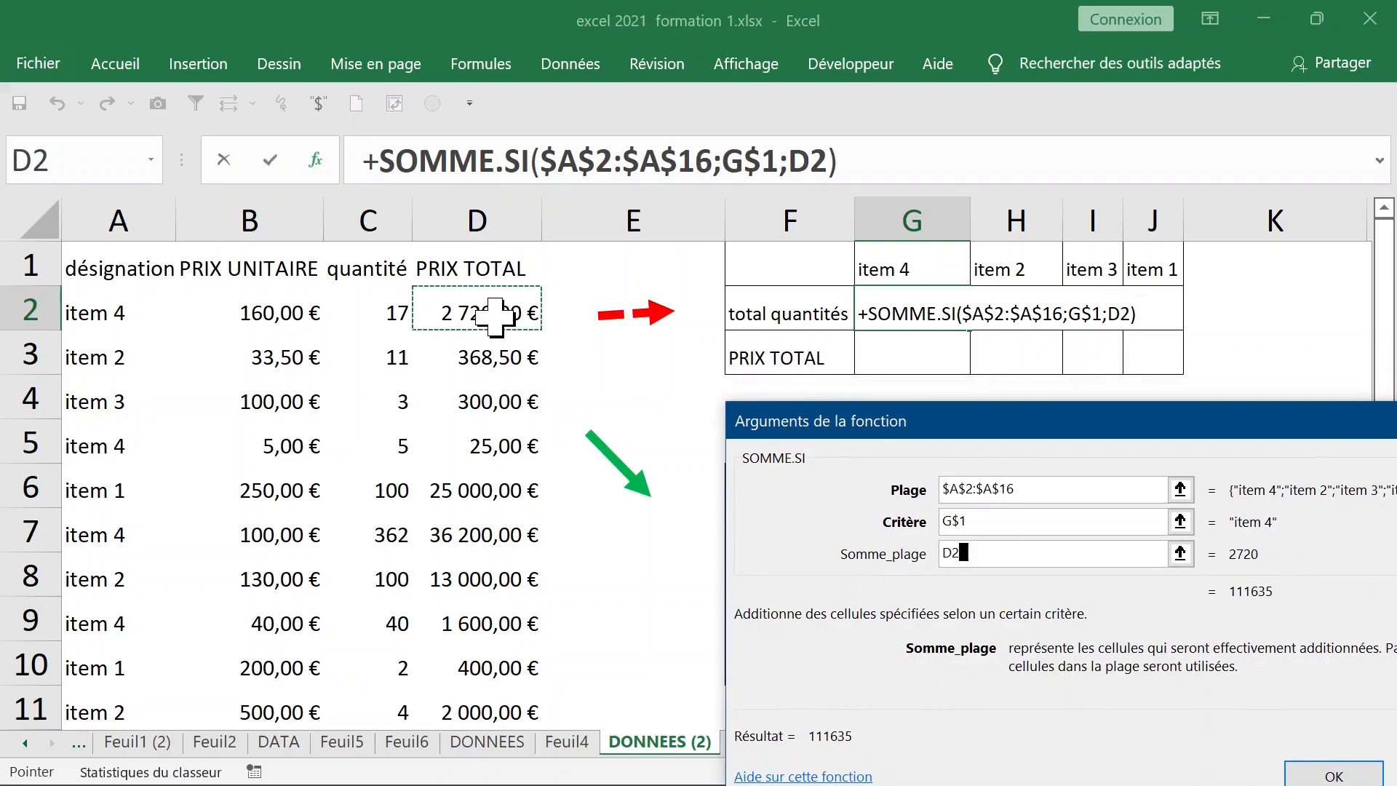
{"action": "key", "text": "ctrl+shift+Down"}
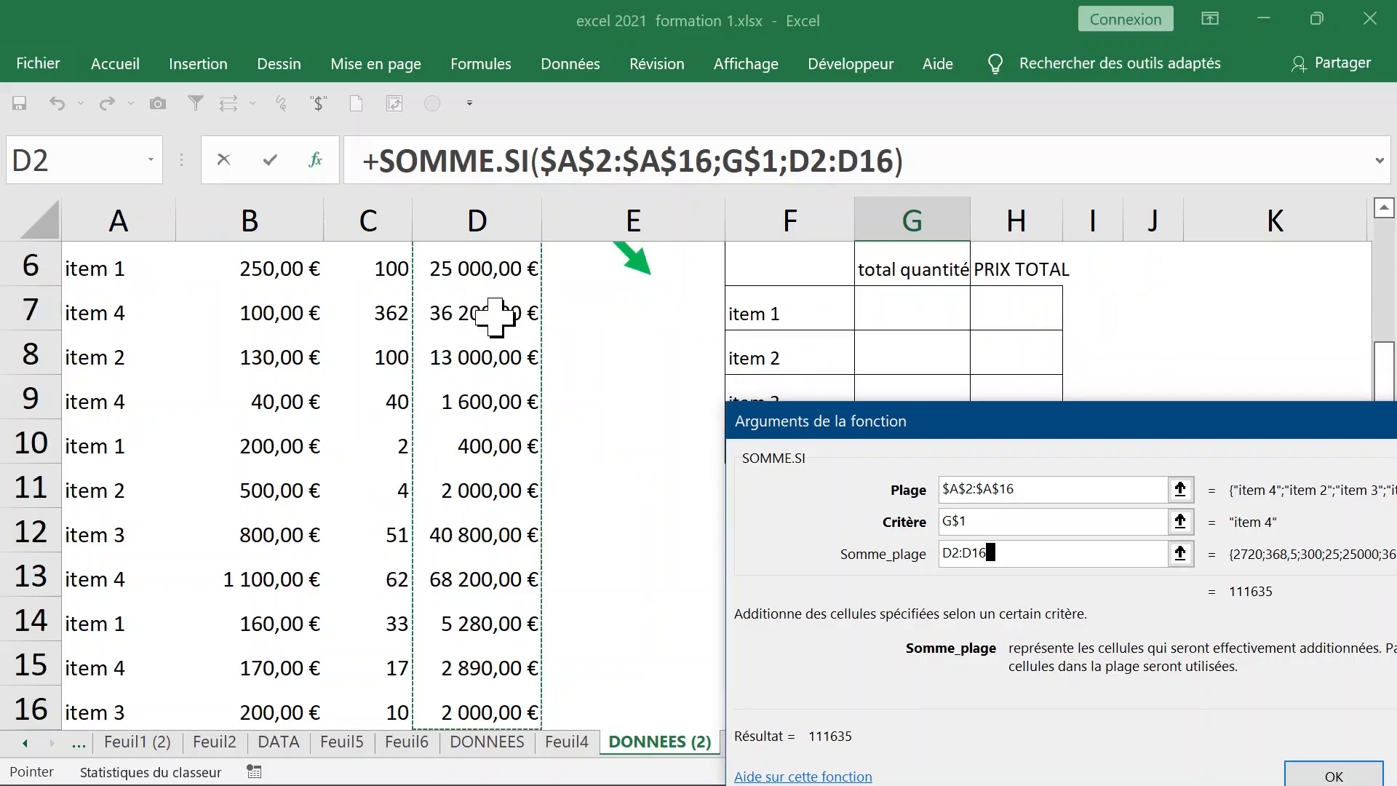
{"action": "key", "text": "F4"}
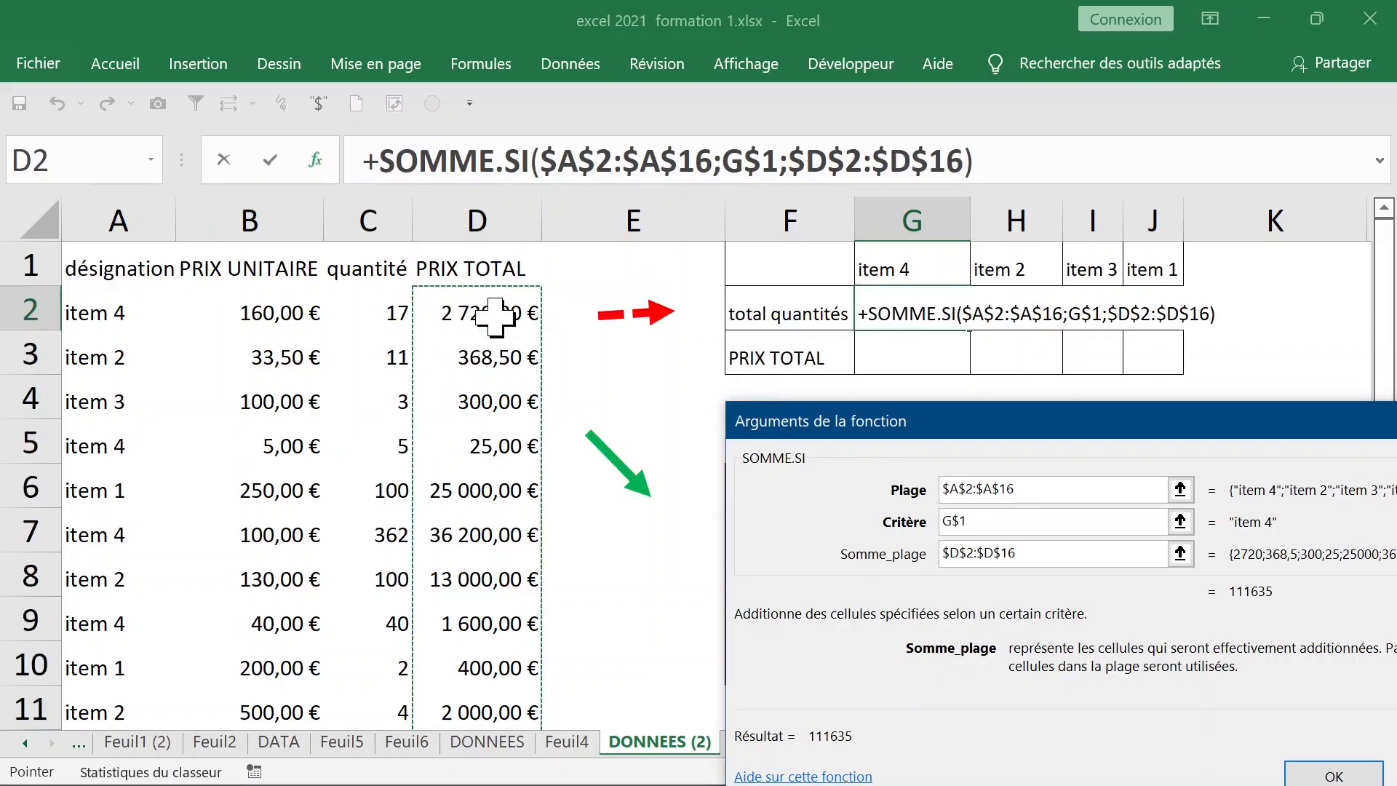
{"action": "key", "text": "Return"}
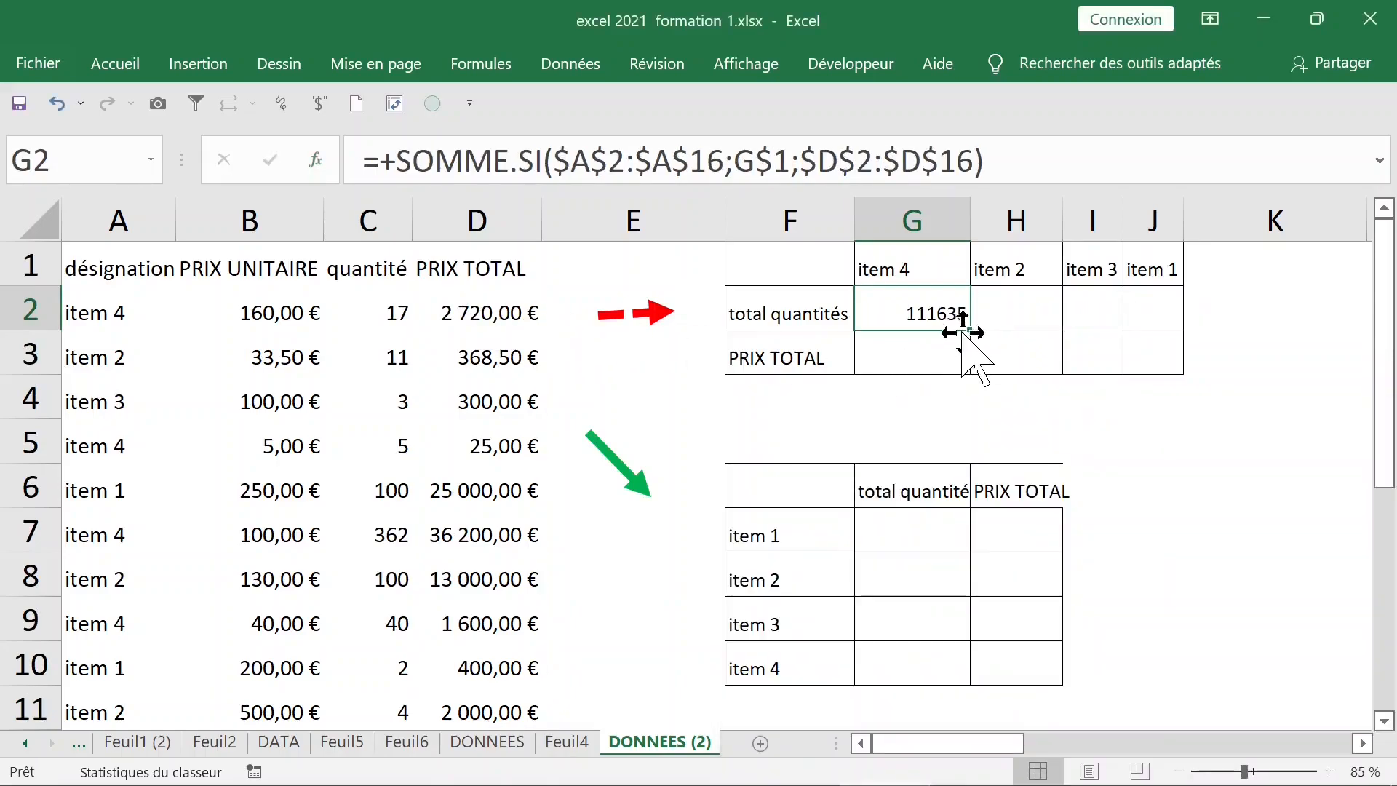
Copy G2's formula across to J2, giving 15368,5, 43100 and 30680, and review the results
{"action": "left_click_drag", "start_coordinate": [970, 329], "coordinate": [1168, 316]}
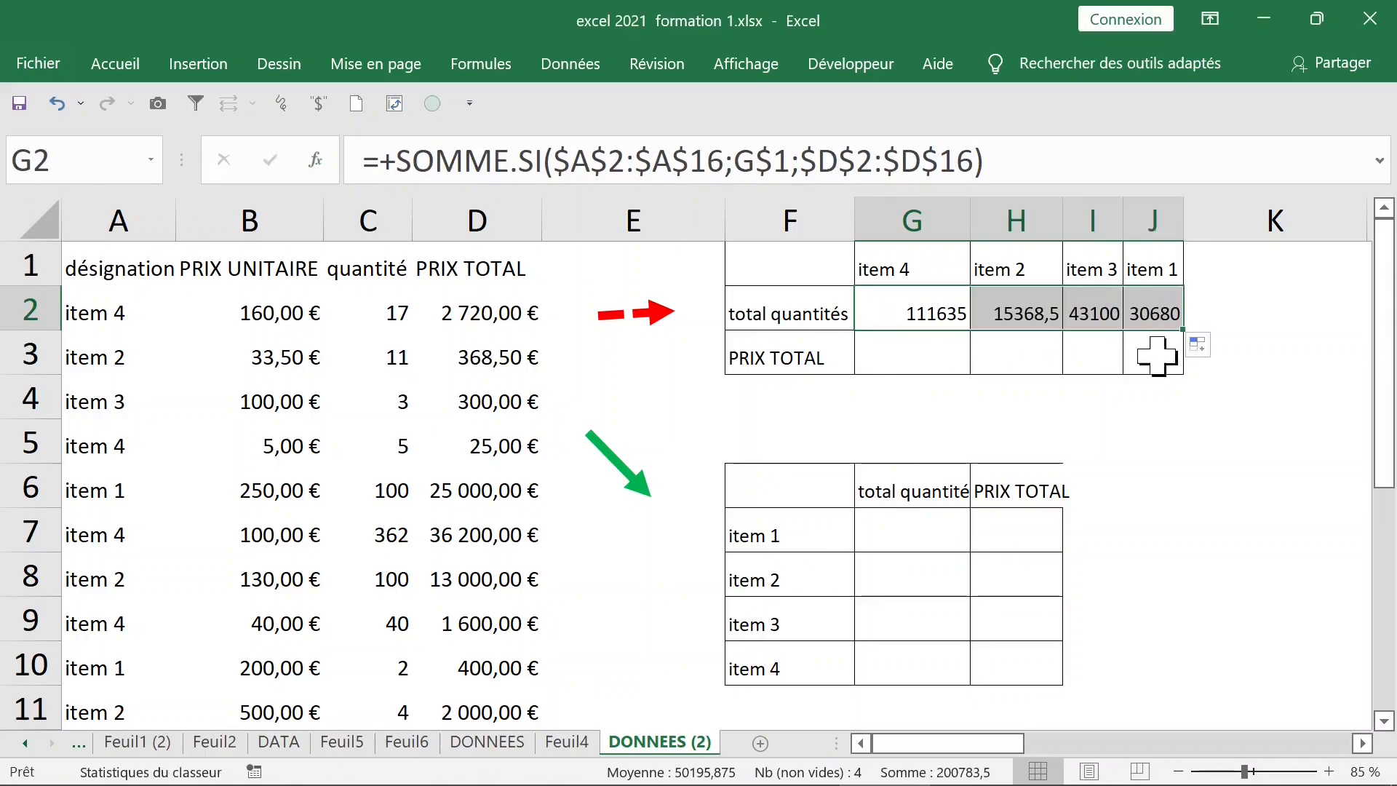
{"action": "left_click", "coordinate": [1091, 270]}
{"action": "left_click", "coordinate": [1015, 273]}
{"action": "left_click", "coordinate": [920, 275]}
{"action": "left_click", "coordinate": [922, 311]}
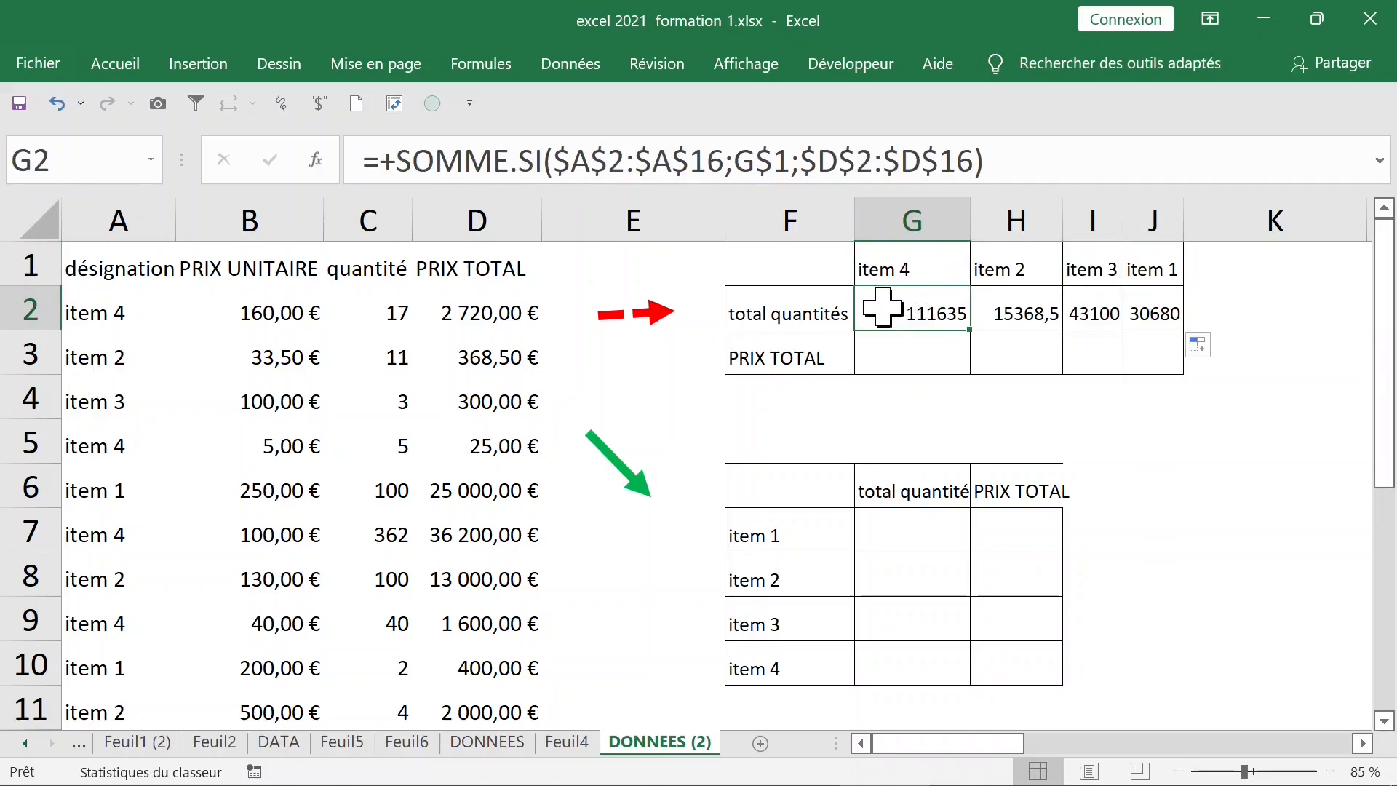
{"action": "left_click_drag", "start_coordinate": [980, 311], "coordinate": [1157, 308]}
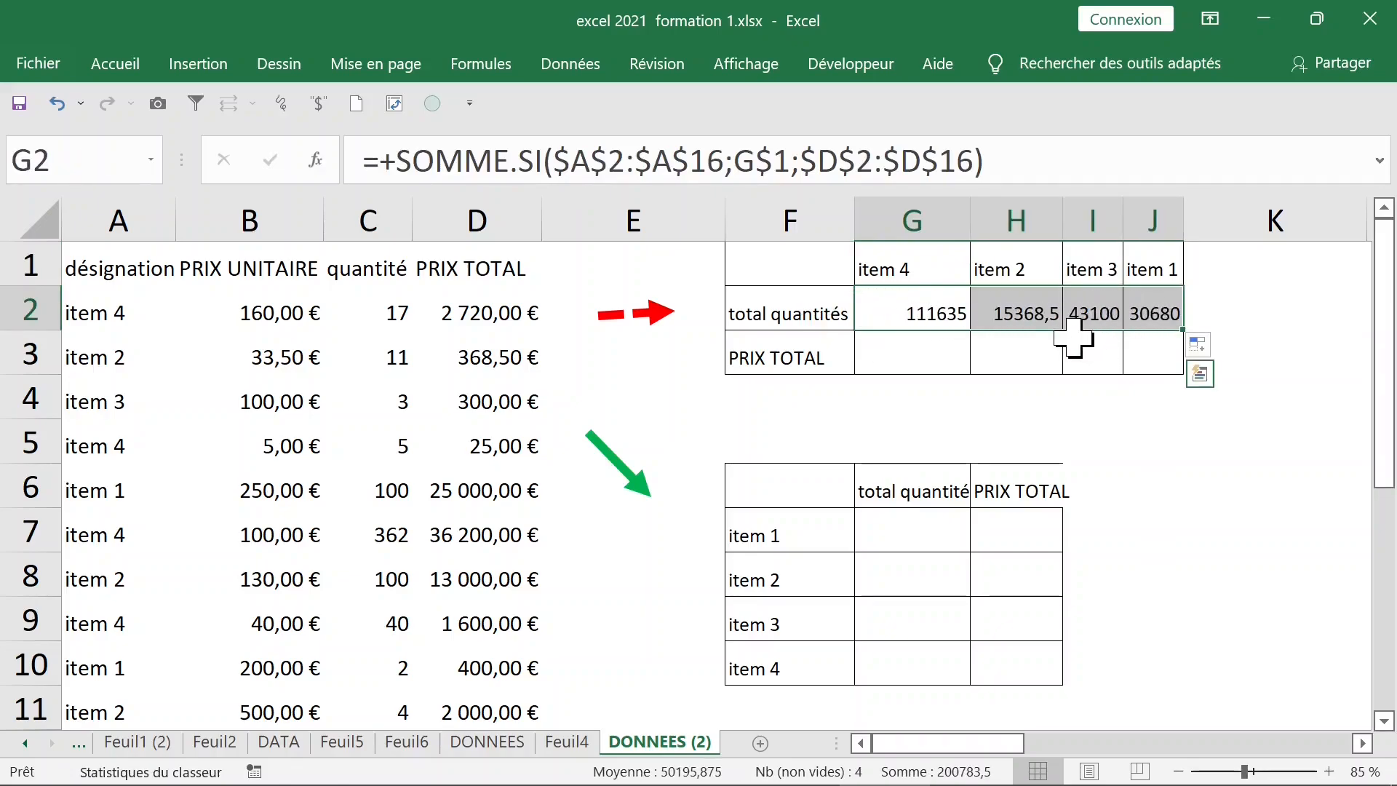
{"action": "double_click", "coordinate": [927, 314]}
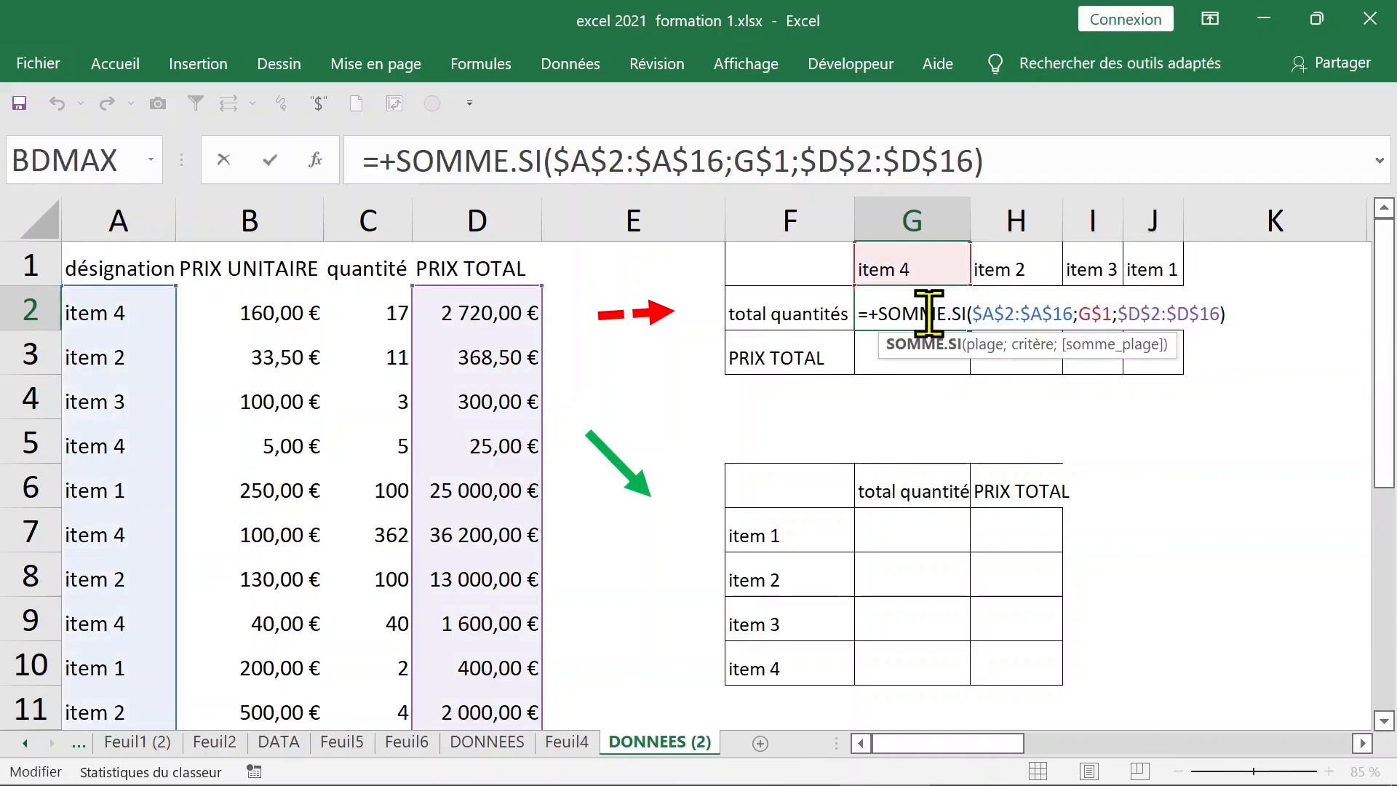
Change G2's sum range to the quantité column $C$2:$C$16, giving 503
{"action": "key", "text": "Escape"}
{"action": "double_click", "coordinate": [926, 314]}
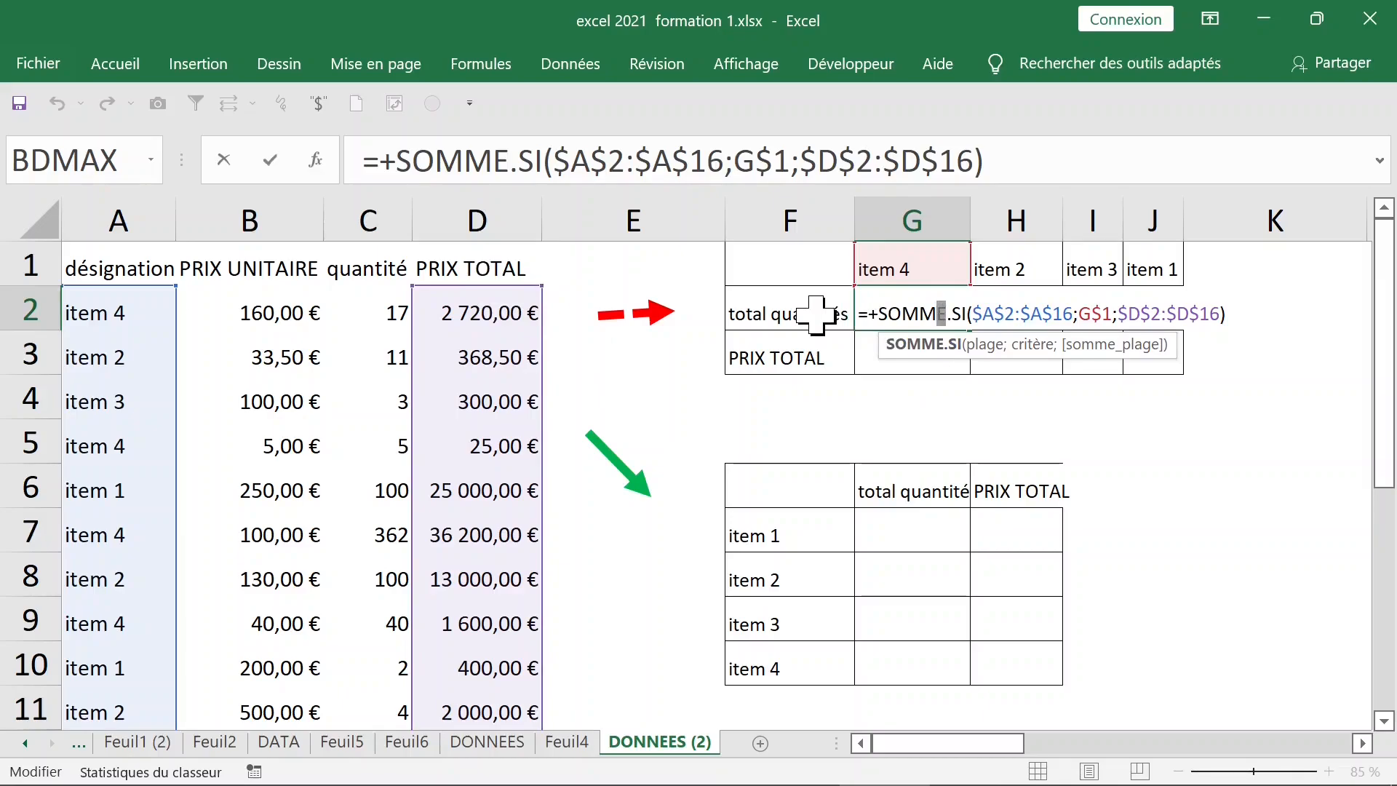
{"action": "key", "text": "ctrl+Return"}
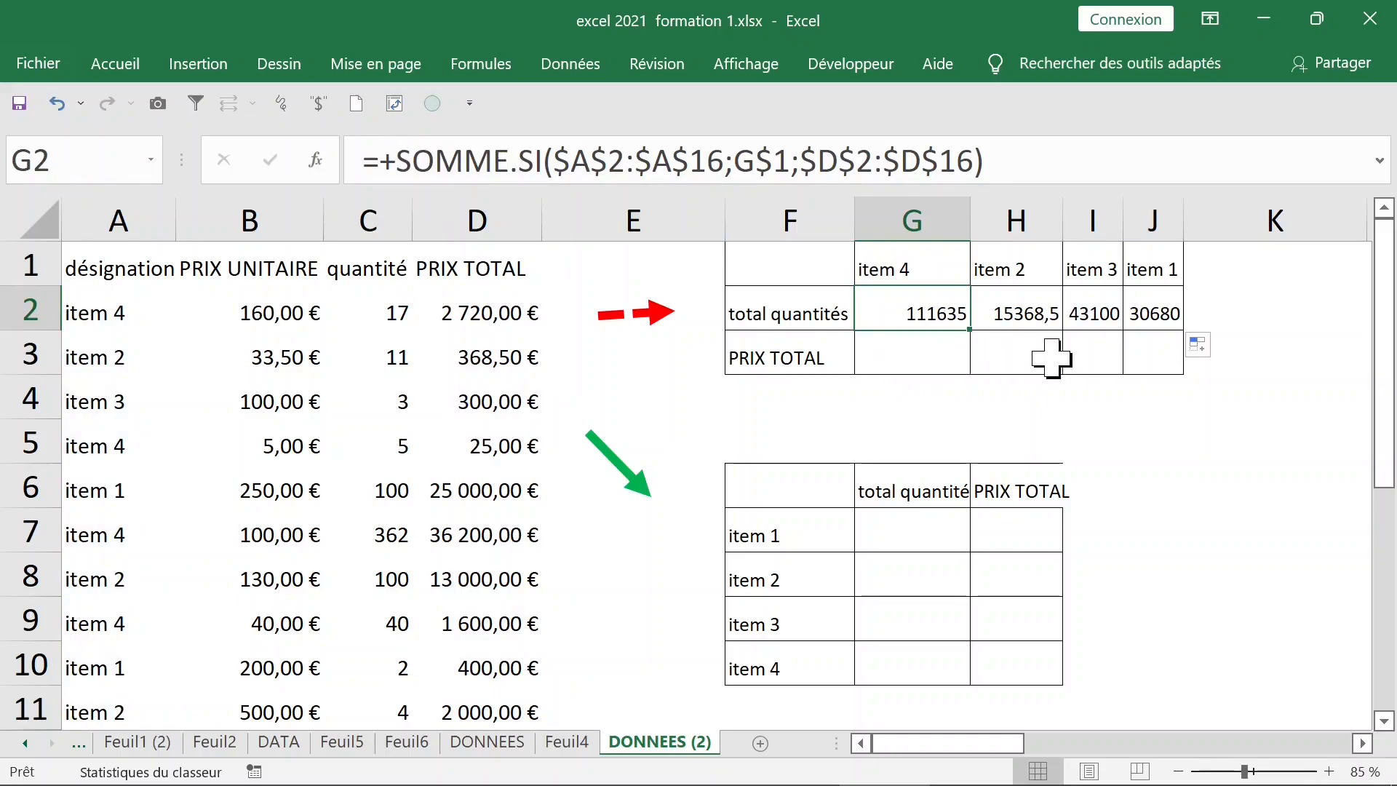
{"action": "double_click", "coordinate": [928, 302]}
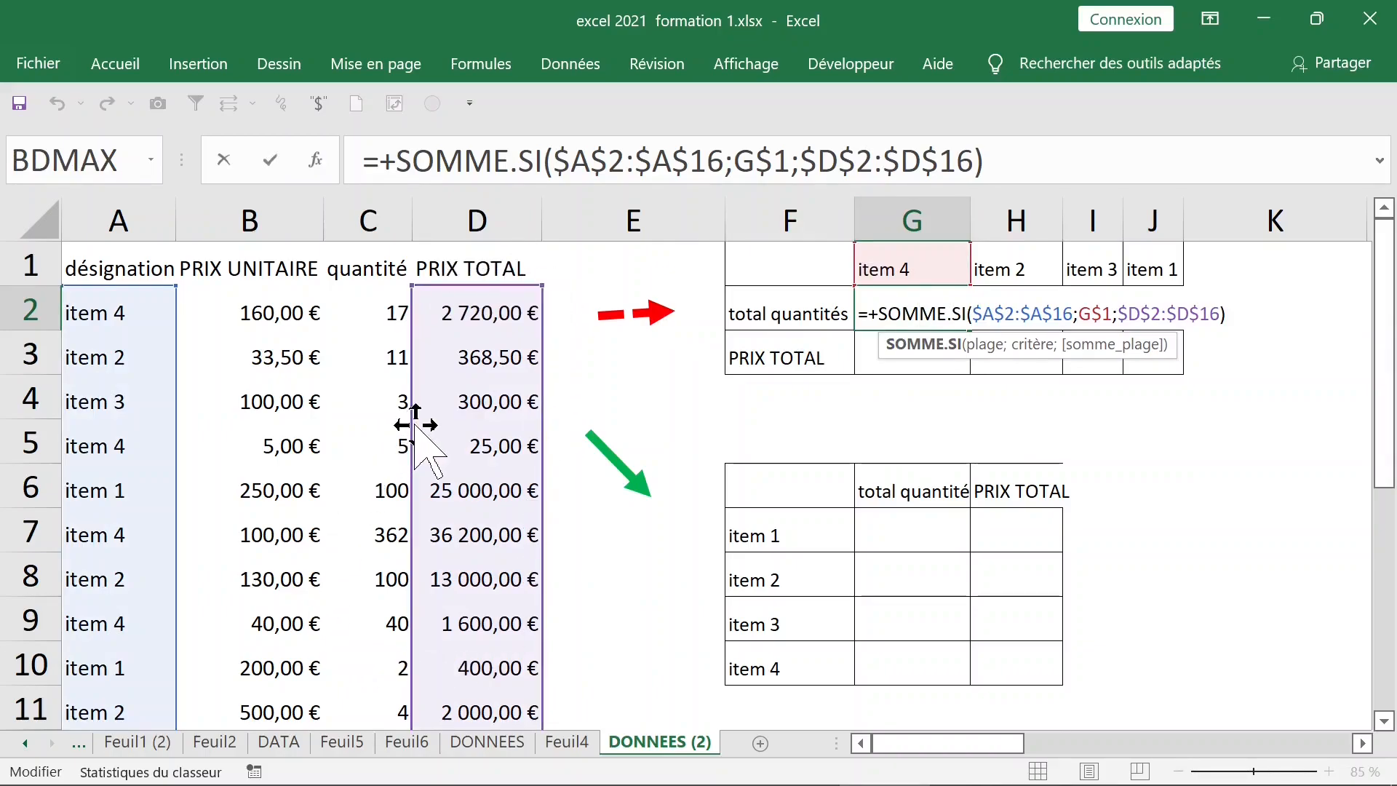
{"action": "left_click_drag", "start_coordinate": [415, 426], "coordinate": [399, 427]}
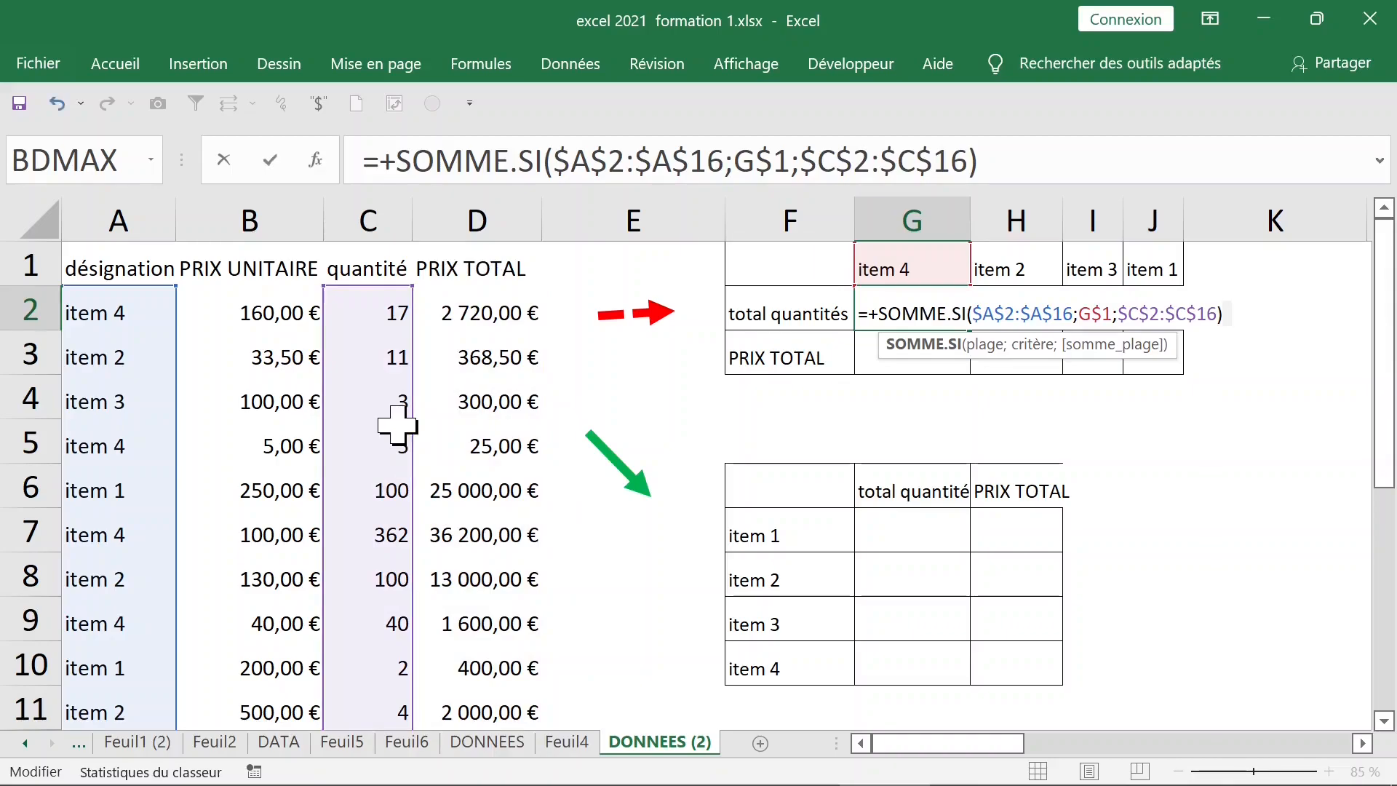
{"action": "key", "text": "Return"}
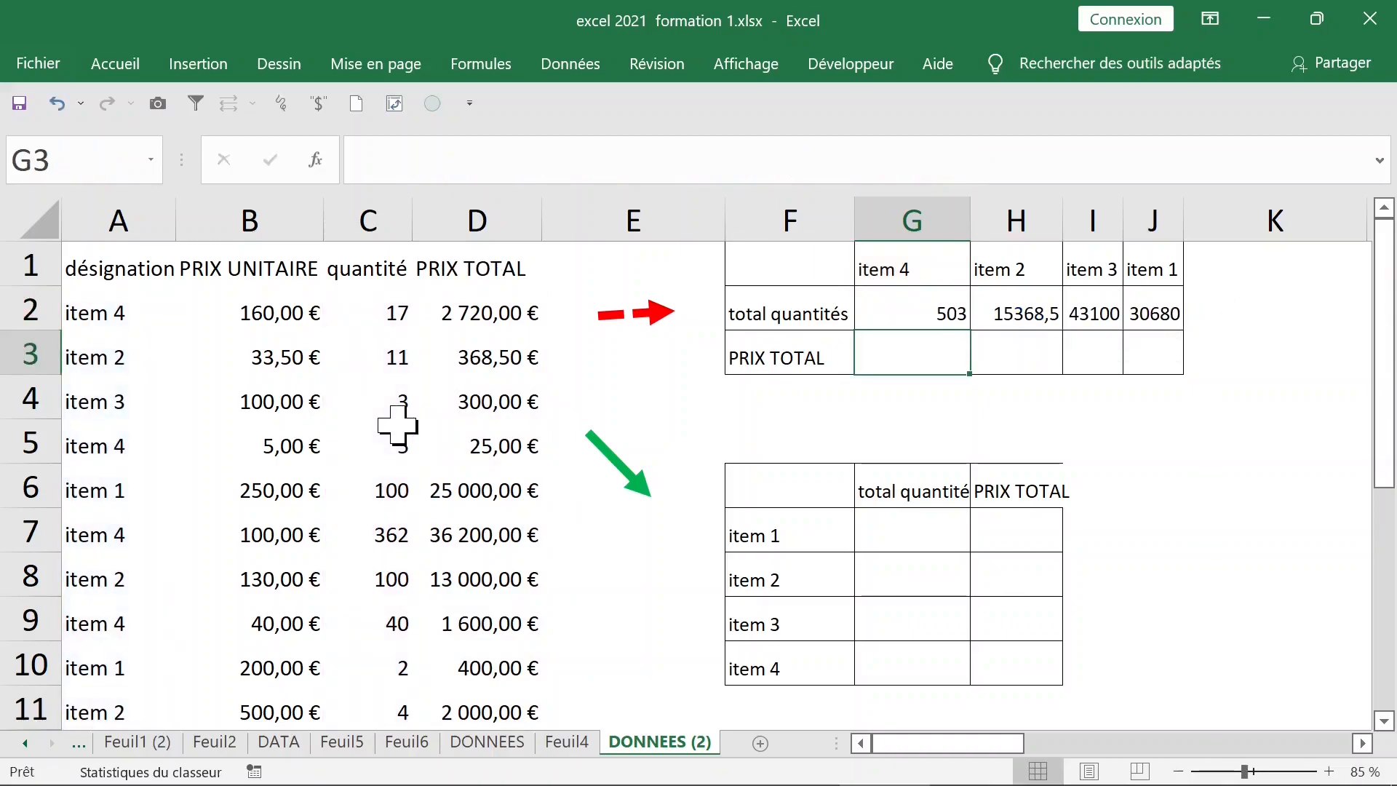
Copy the quantity formula across H2:J2, giving 115, 64 and 135
{"action": "left_click", "coordinate": [913, 313]}
{"action": "left_click_drag", "start_coordinate": [968, 330], "coordinate": [1164, 316]}
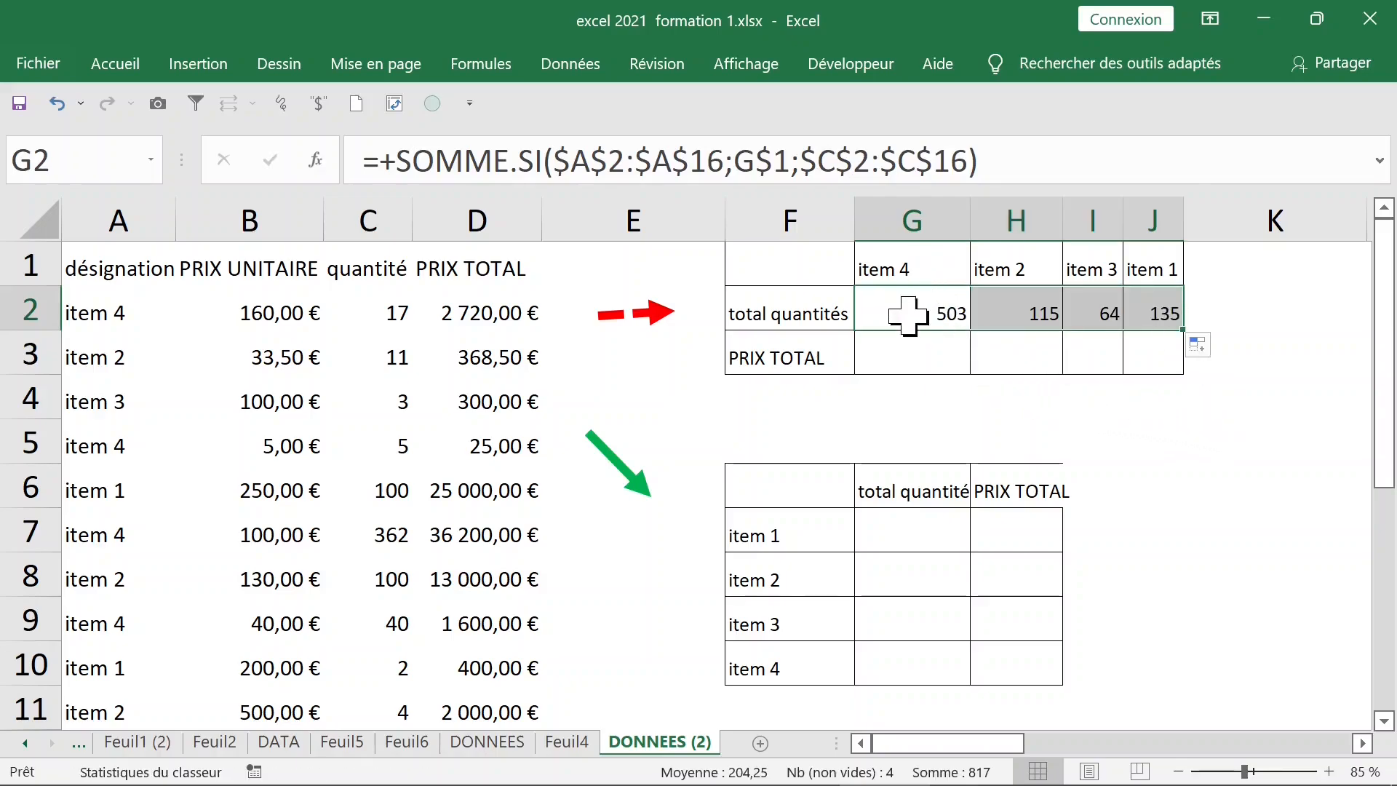
{"action": "left_click", "coordinate": [900, 346]}
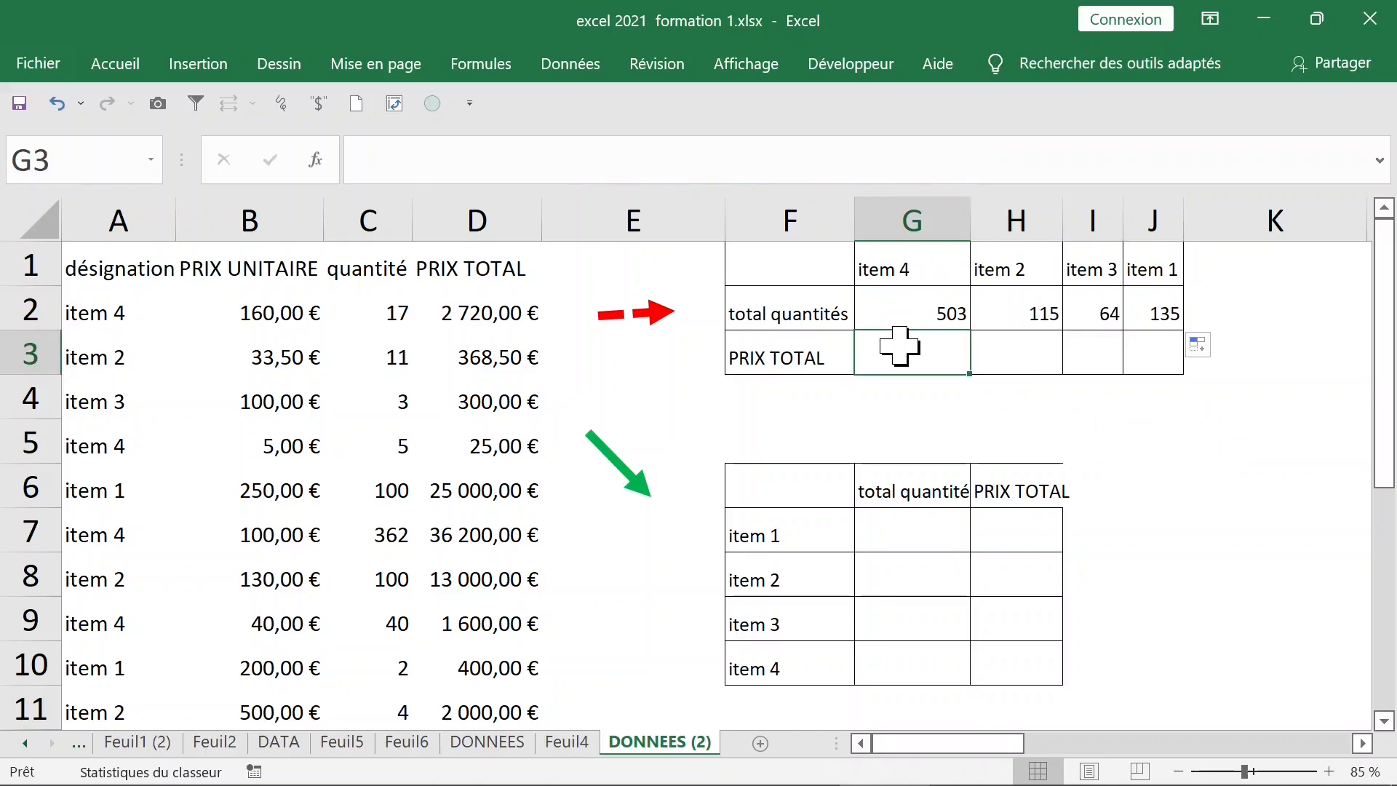
Begin a =somme.si formula in G3, correcting the mistyped comma to a dot
{"action": "type", "text": "="}
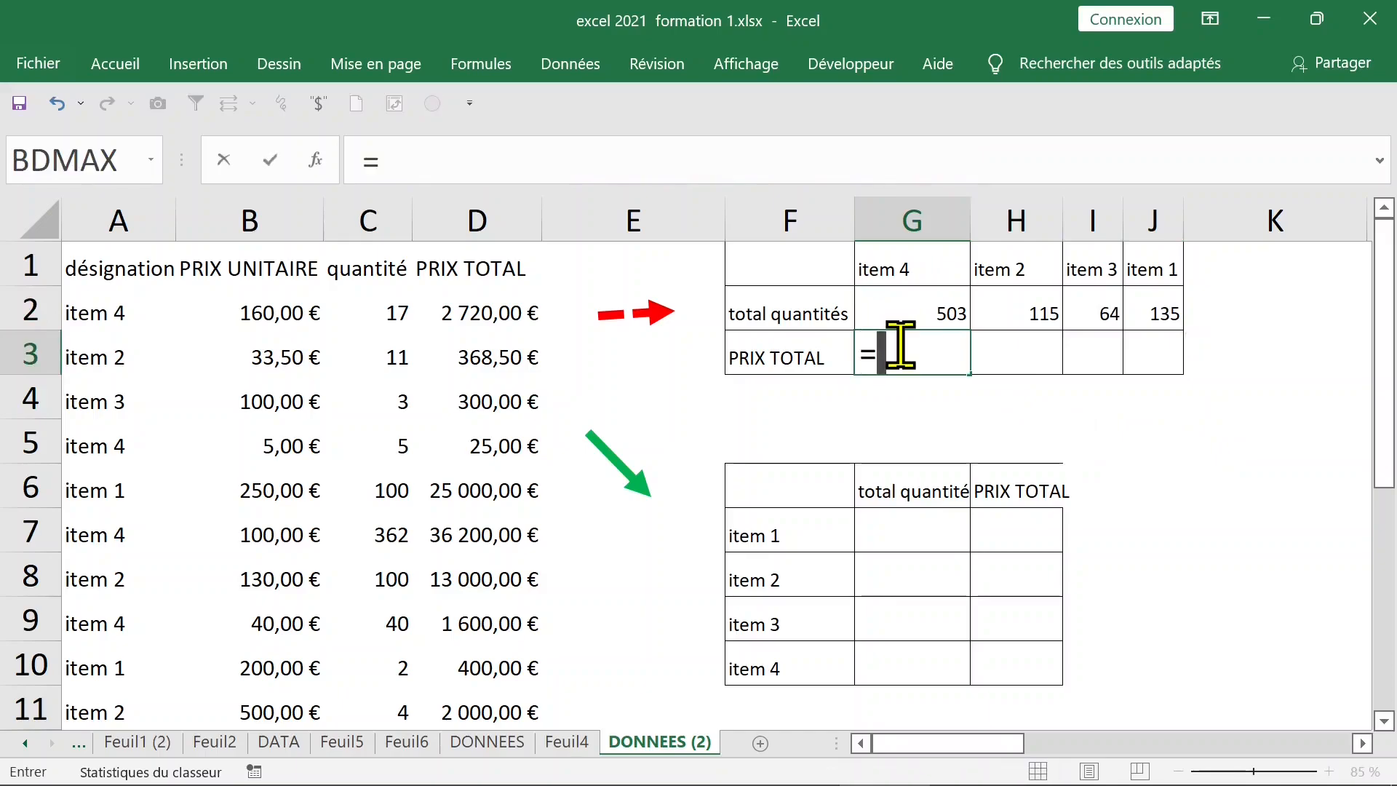
{"action": "type", "text": "somme"}
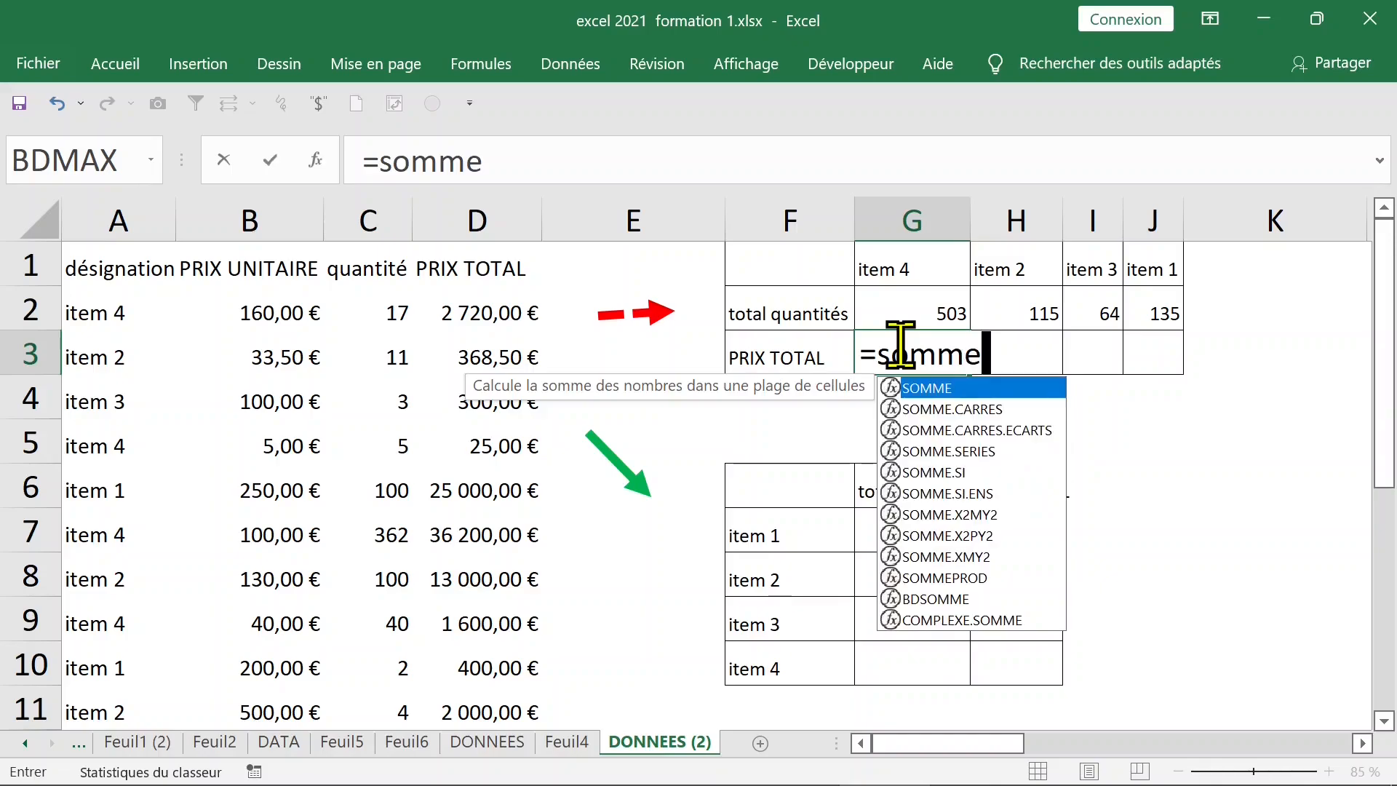
{"action": "type", "text": ",si"}
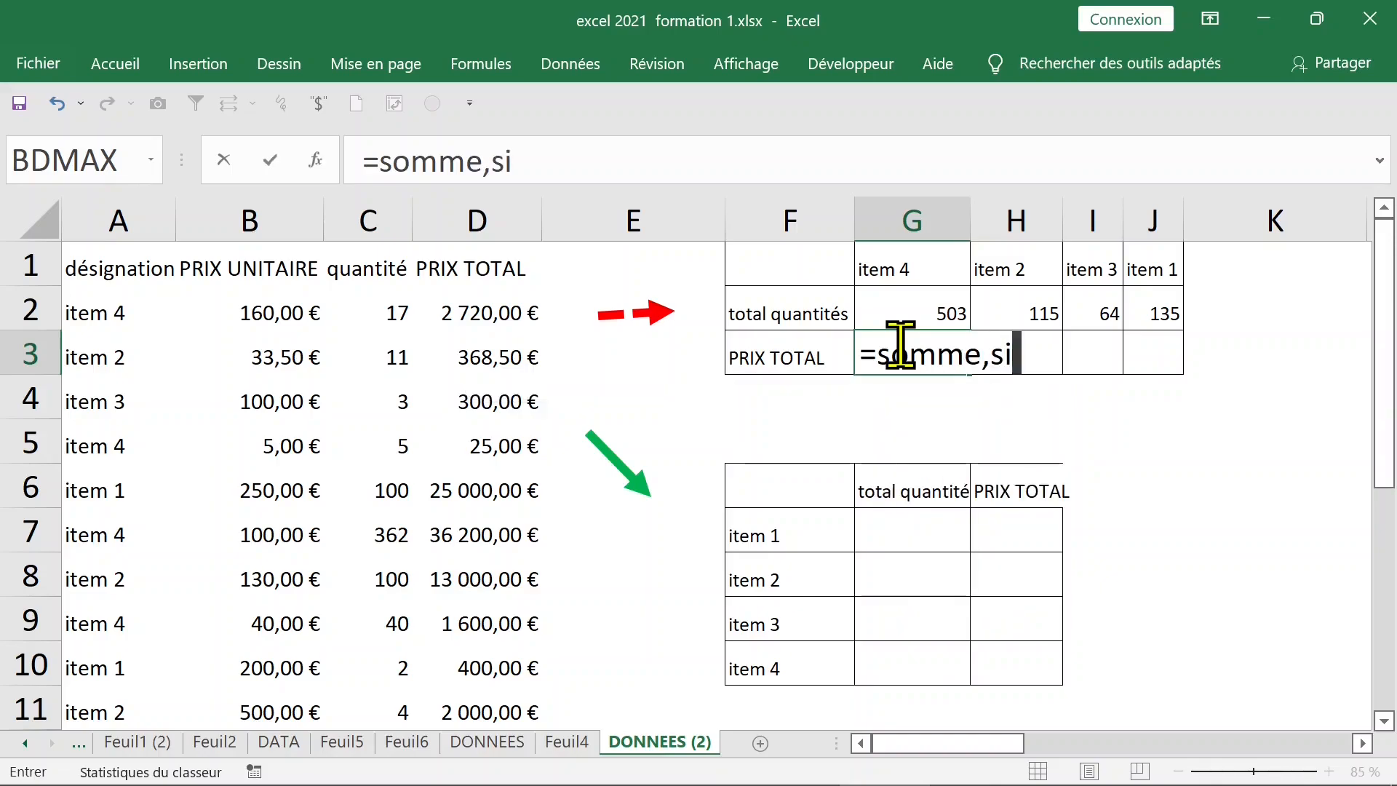
{"action": "key", "text": "Return"}
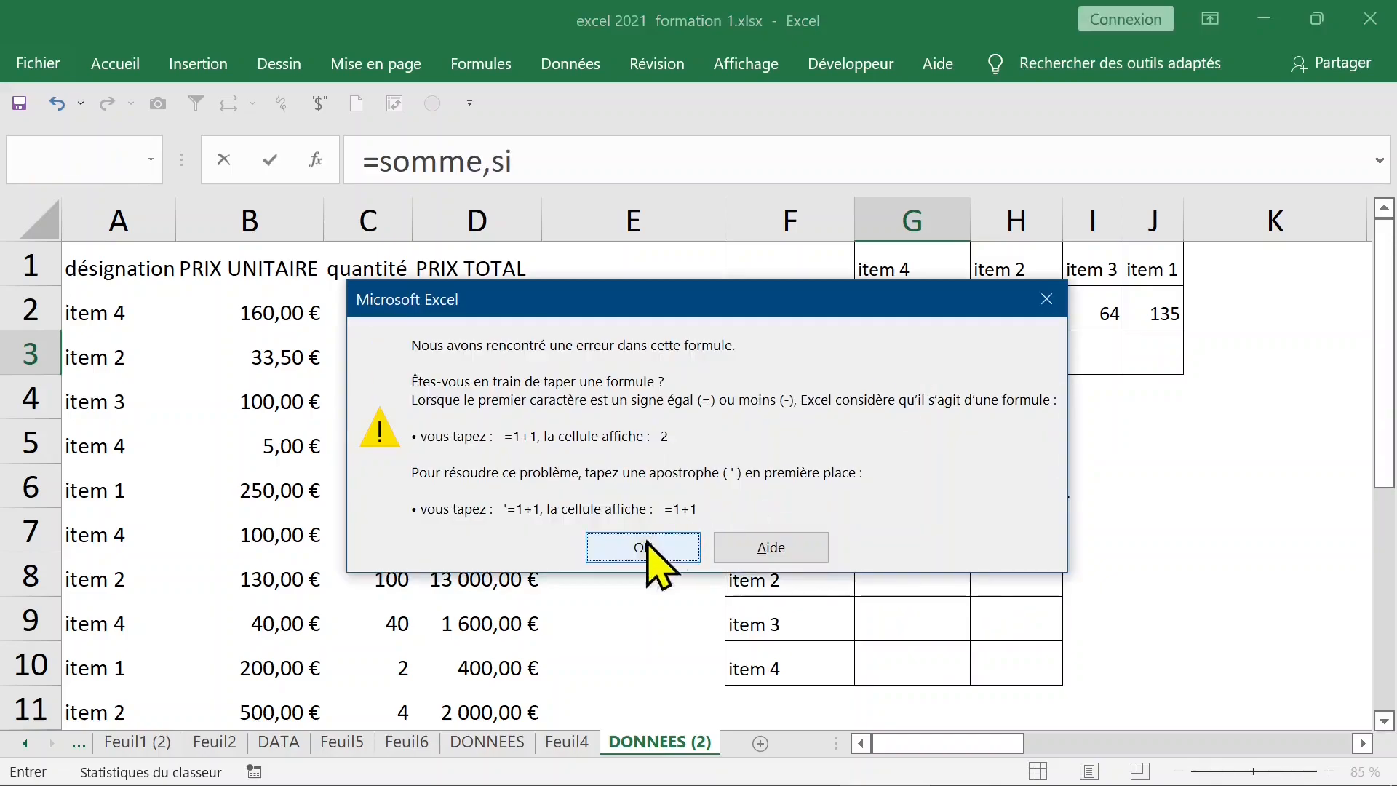
{"action": "left_click", "coordinate": [627, 553]}
{"action": "left_click_drag", "start_coordinate": [1019, 359], "coordinate": [993, 359]}
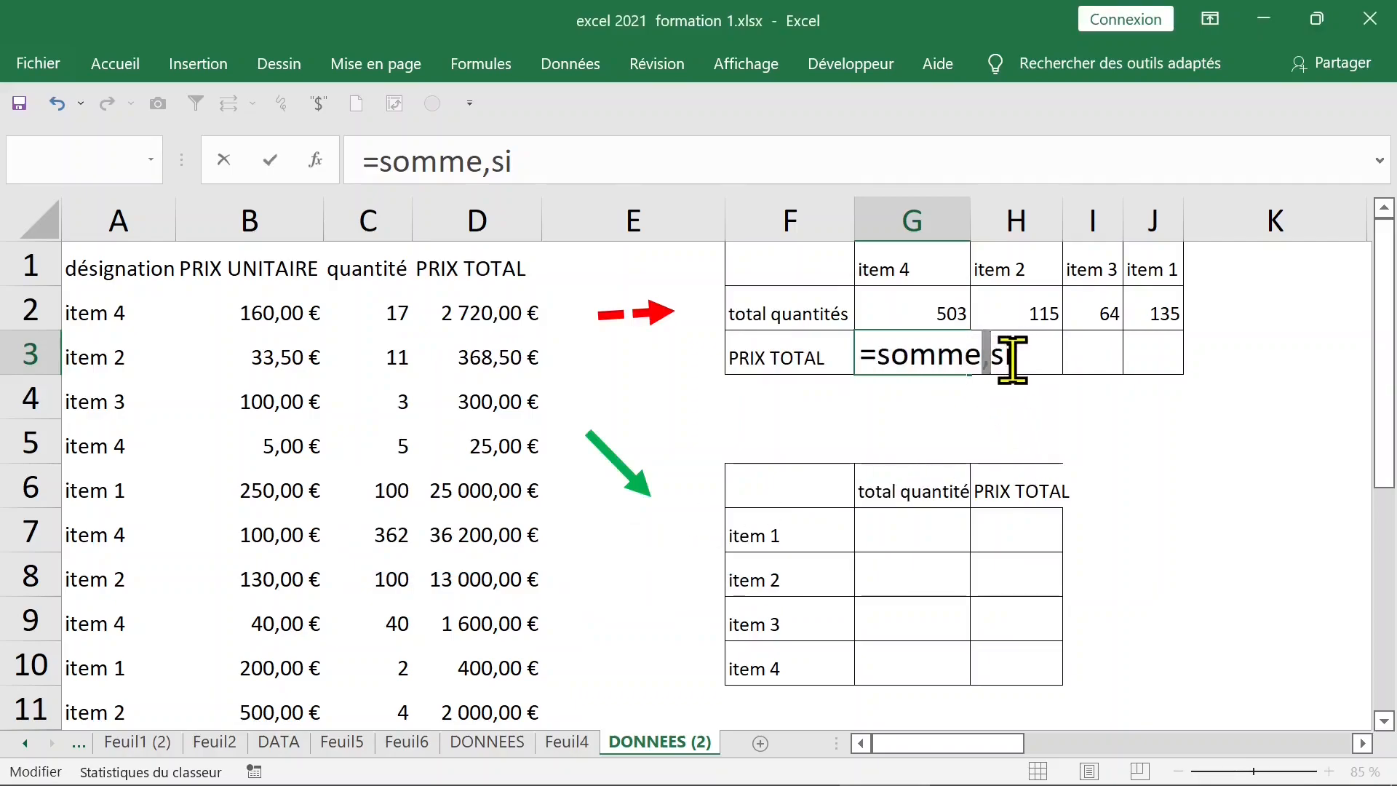
{"action": "key", "text": "BackSpace"}
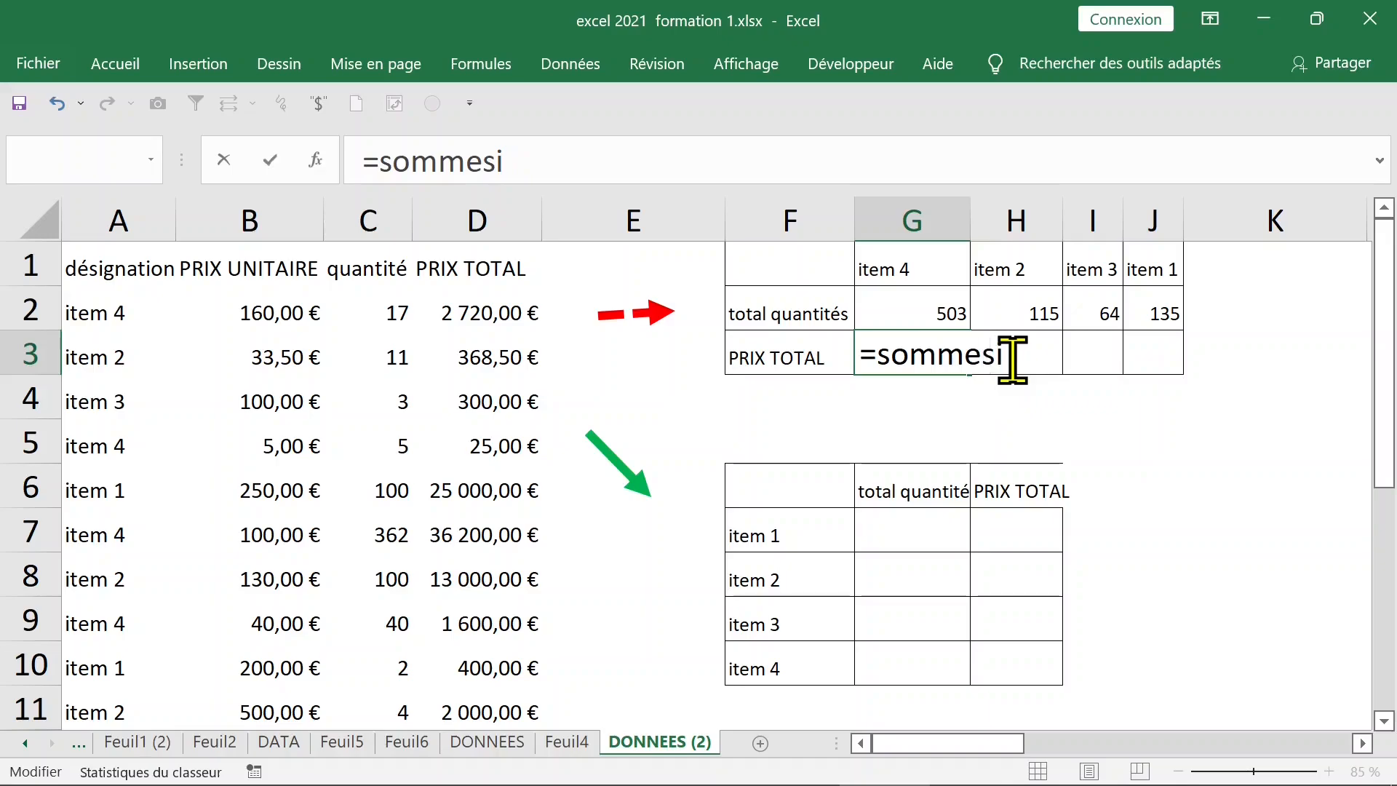
{"action": "type", "text": "."}
{"action": "left_click", "coordinate": [1019, 358]}
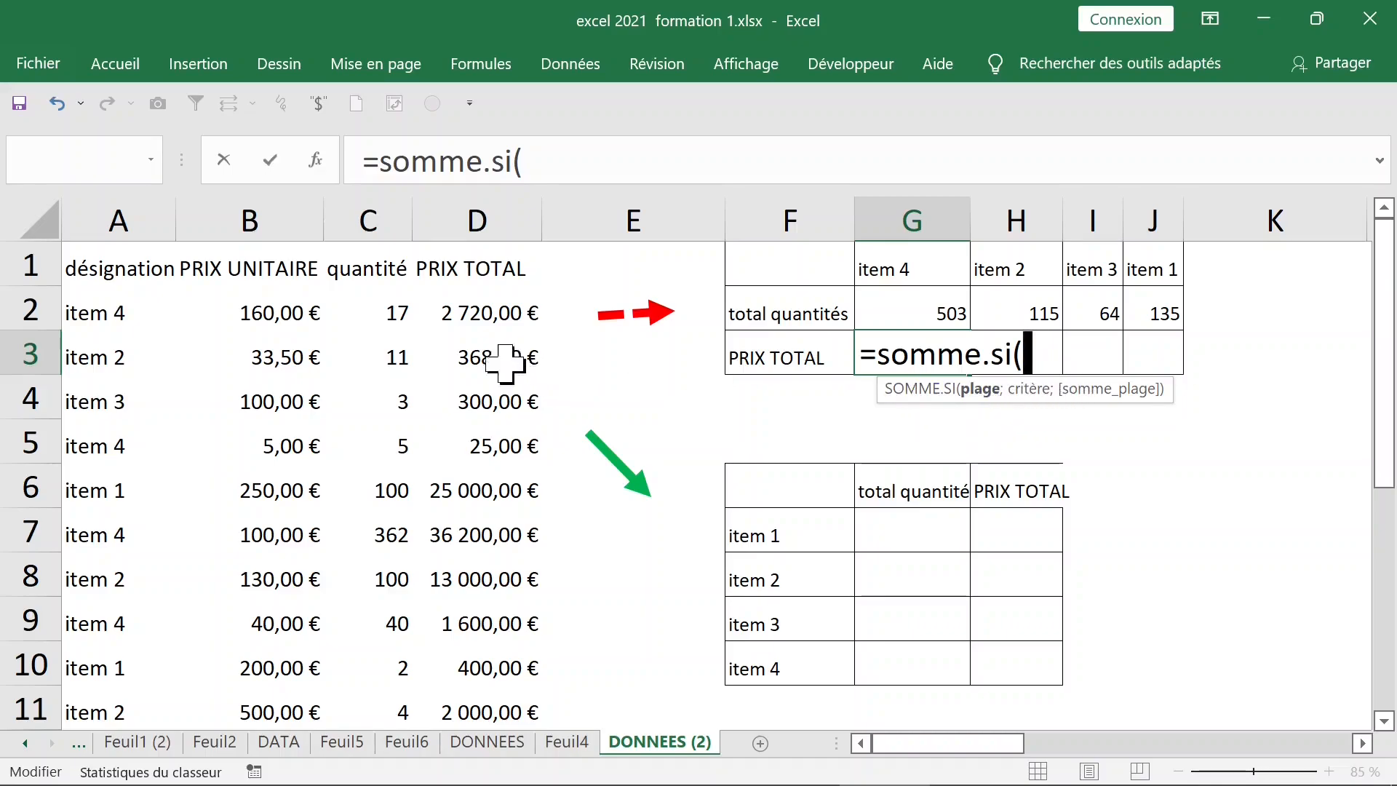
Complete G3 as =somme.si($A$2:$A$16;G1;D2:D16), returning 111635
{"action": "left_click", "coordinate": [118, 309]}
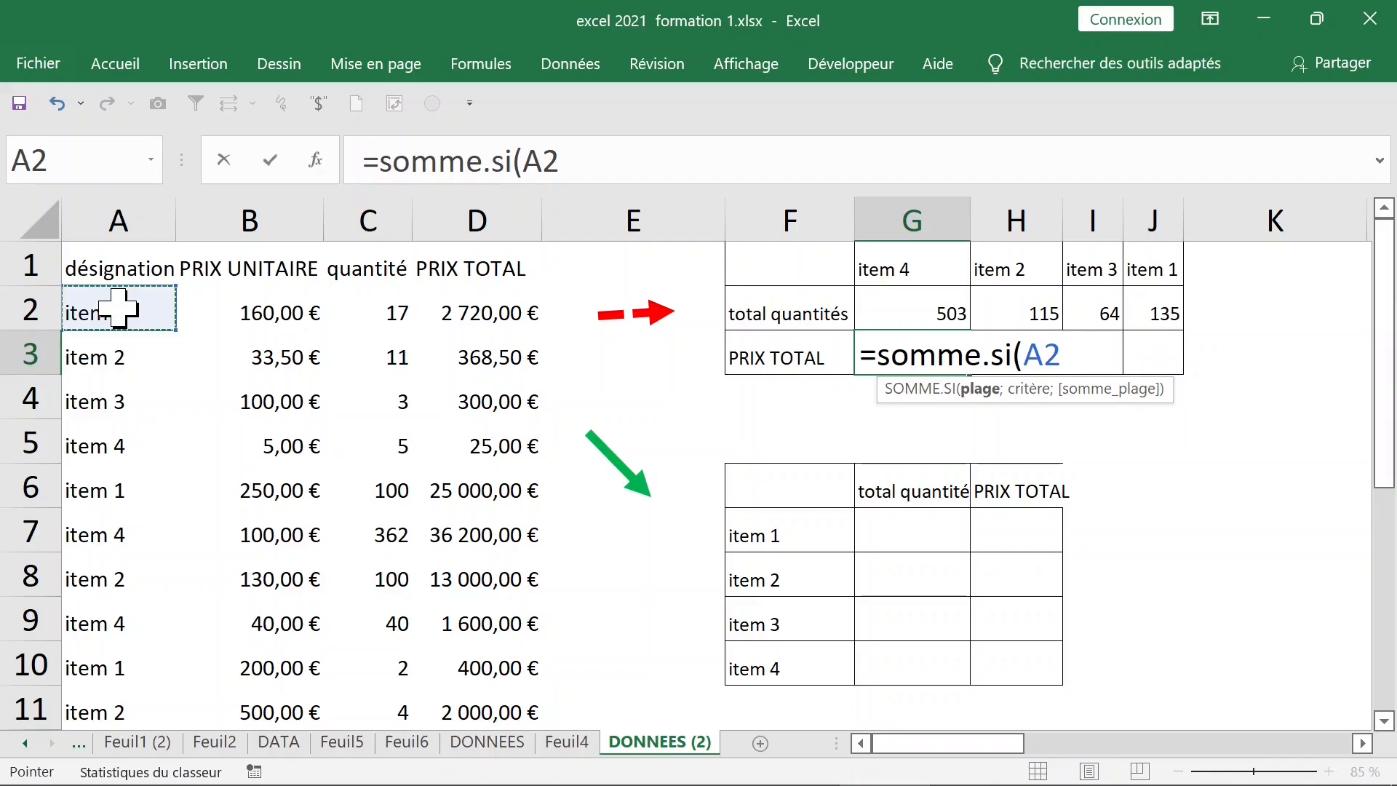
{"action": "key", "text": "ctrl+shift+Down"}
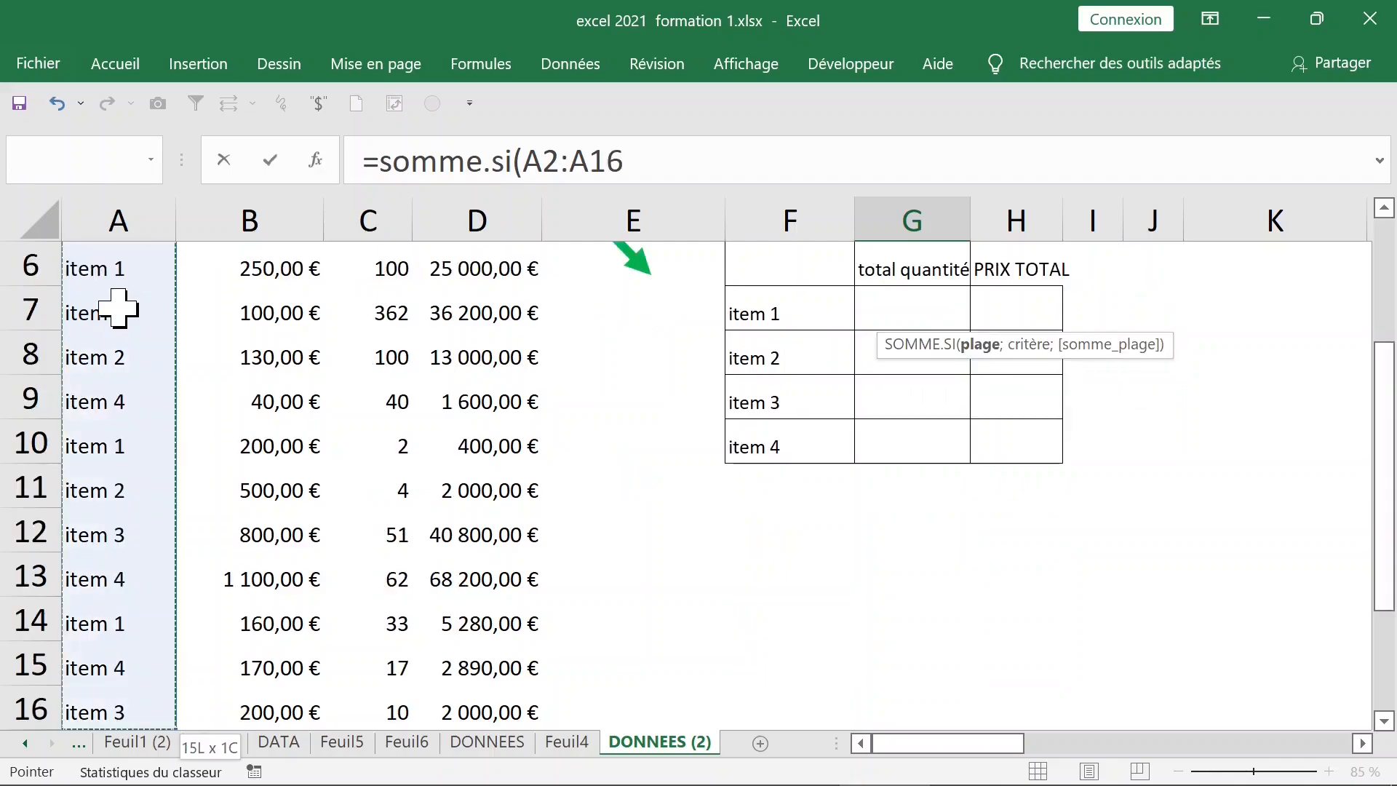
{"action": "key", "text": "F4"}
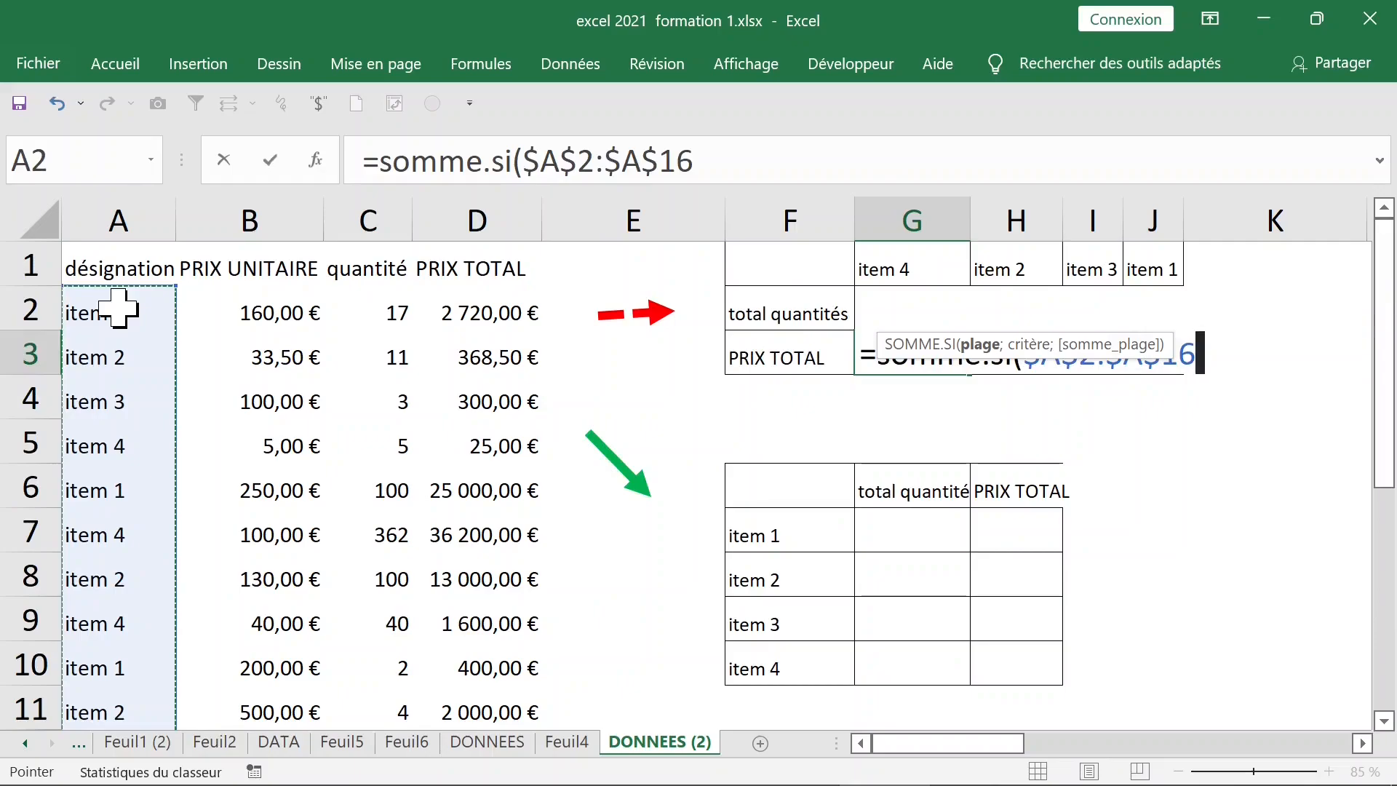
{"action": "type", "text": ";"}
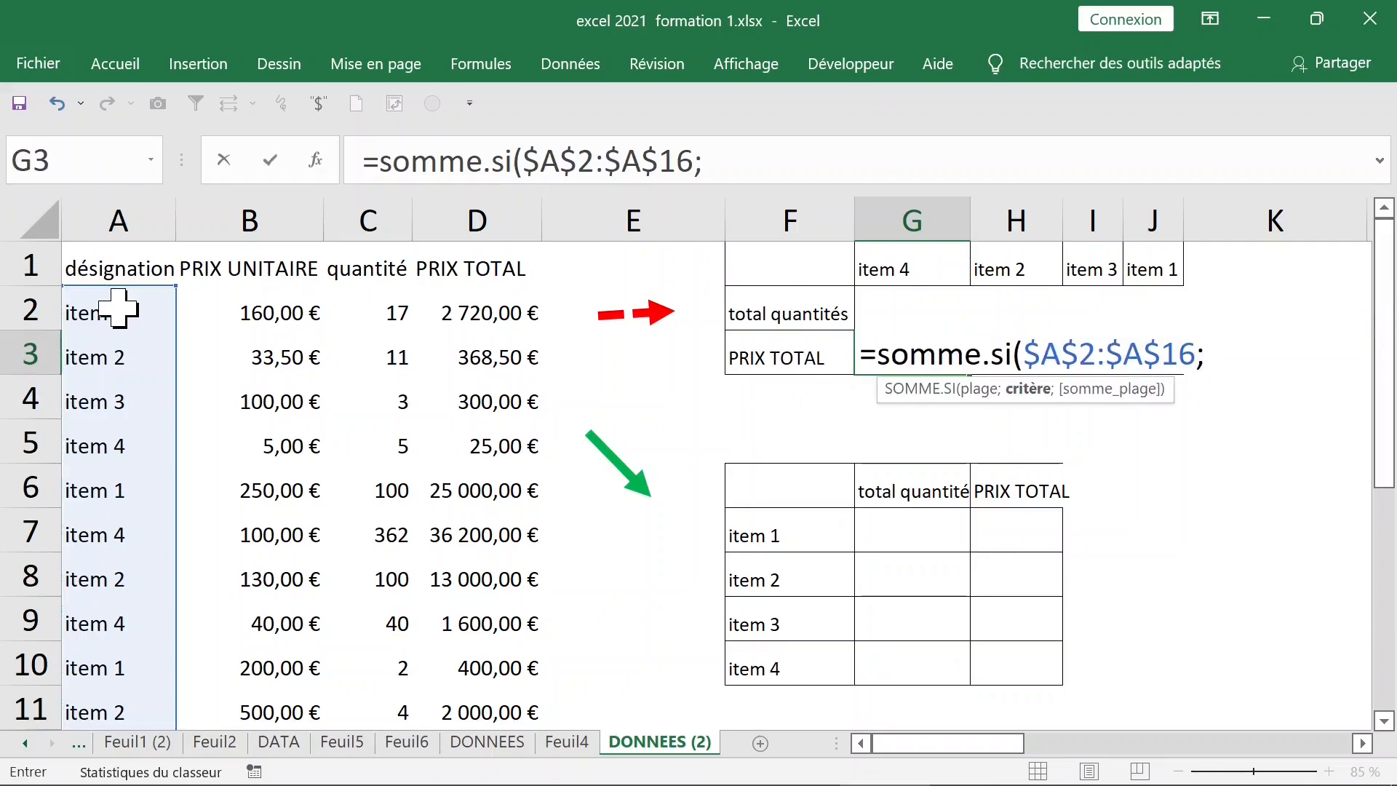
{"action": "left_click", "coordinate": [906, 277]}
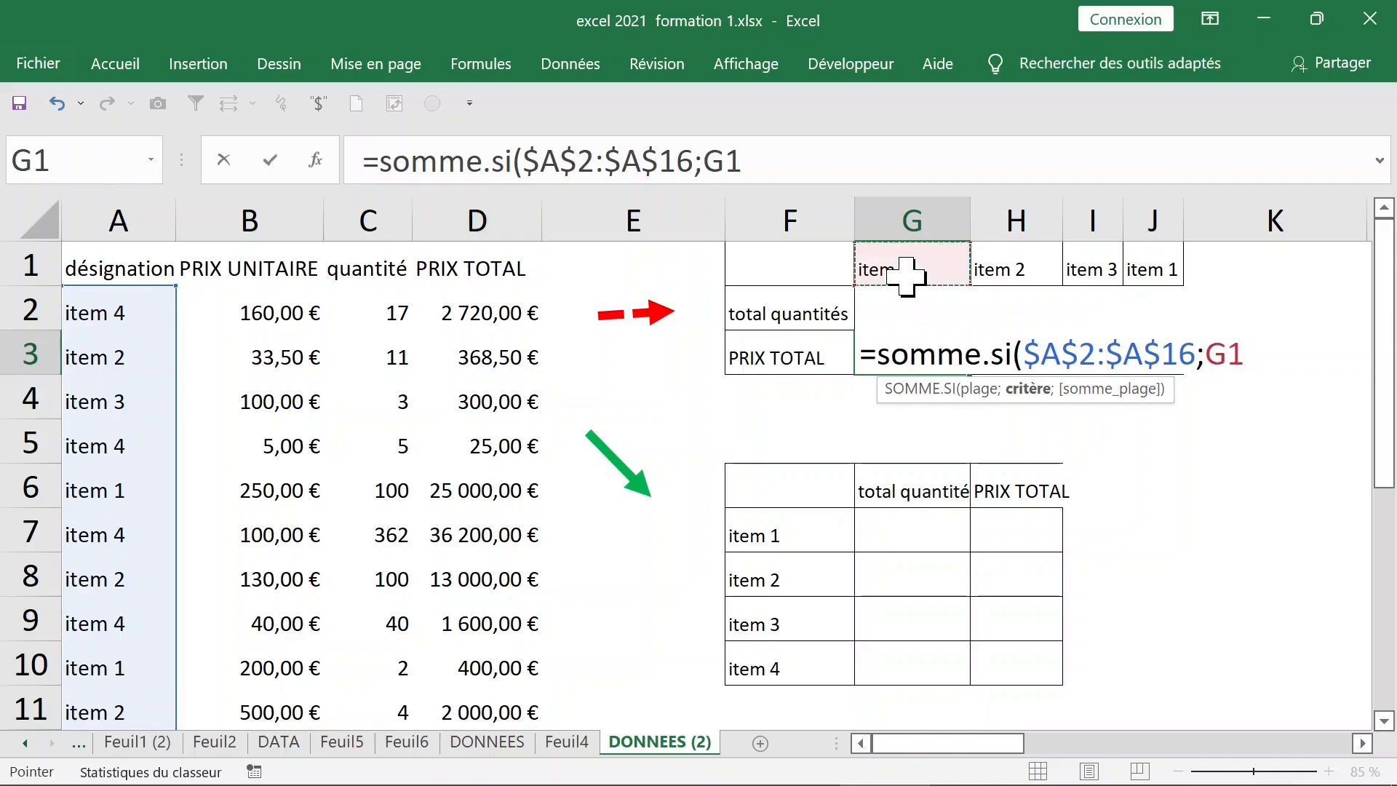
{"action": "type", "text": ";"}
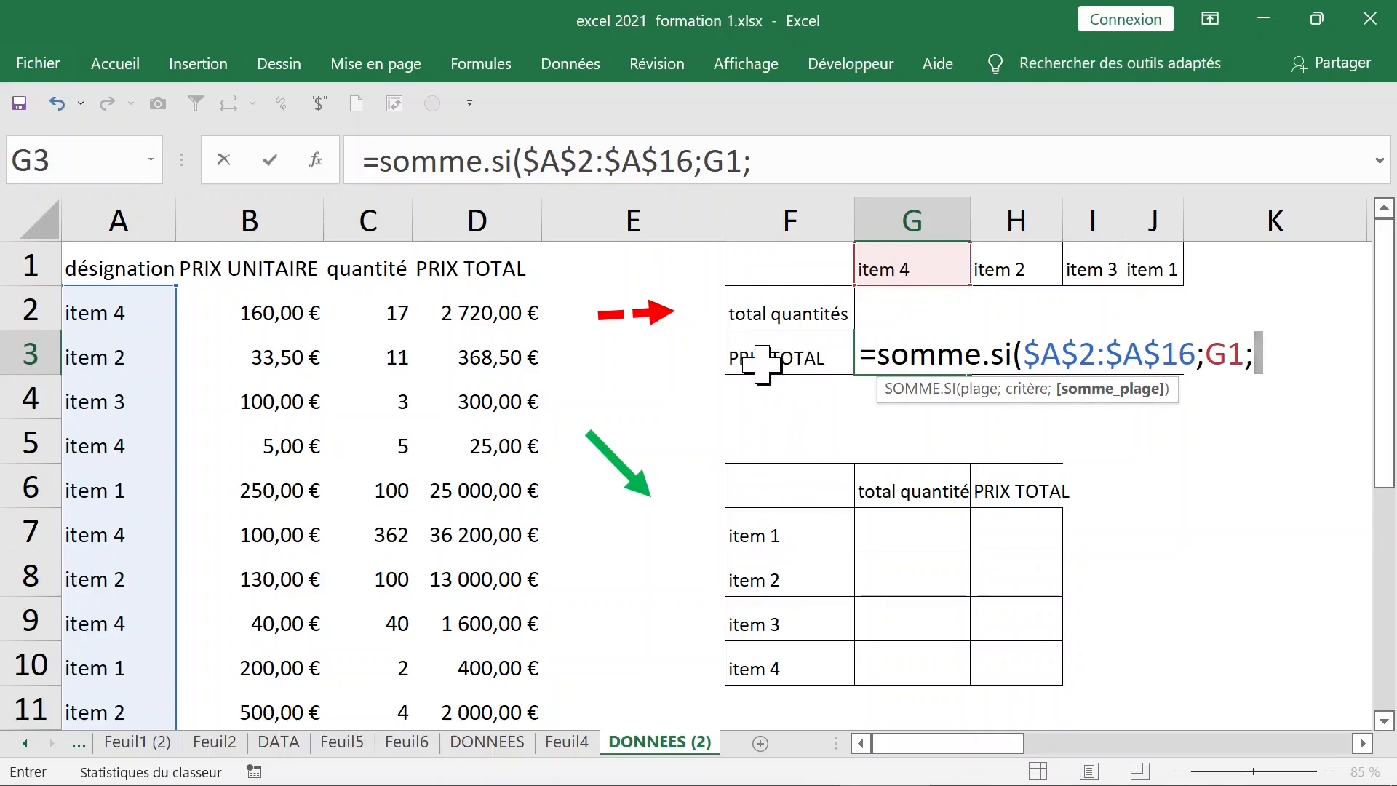
{"action": "left_click", "coordinate": [476, 307]}
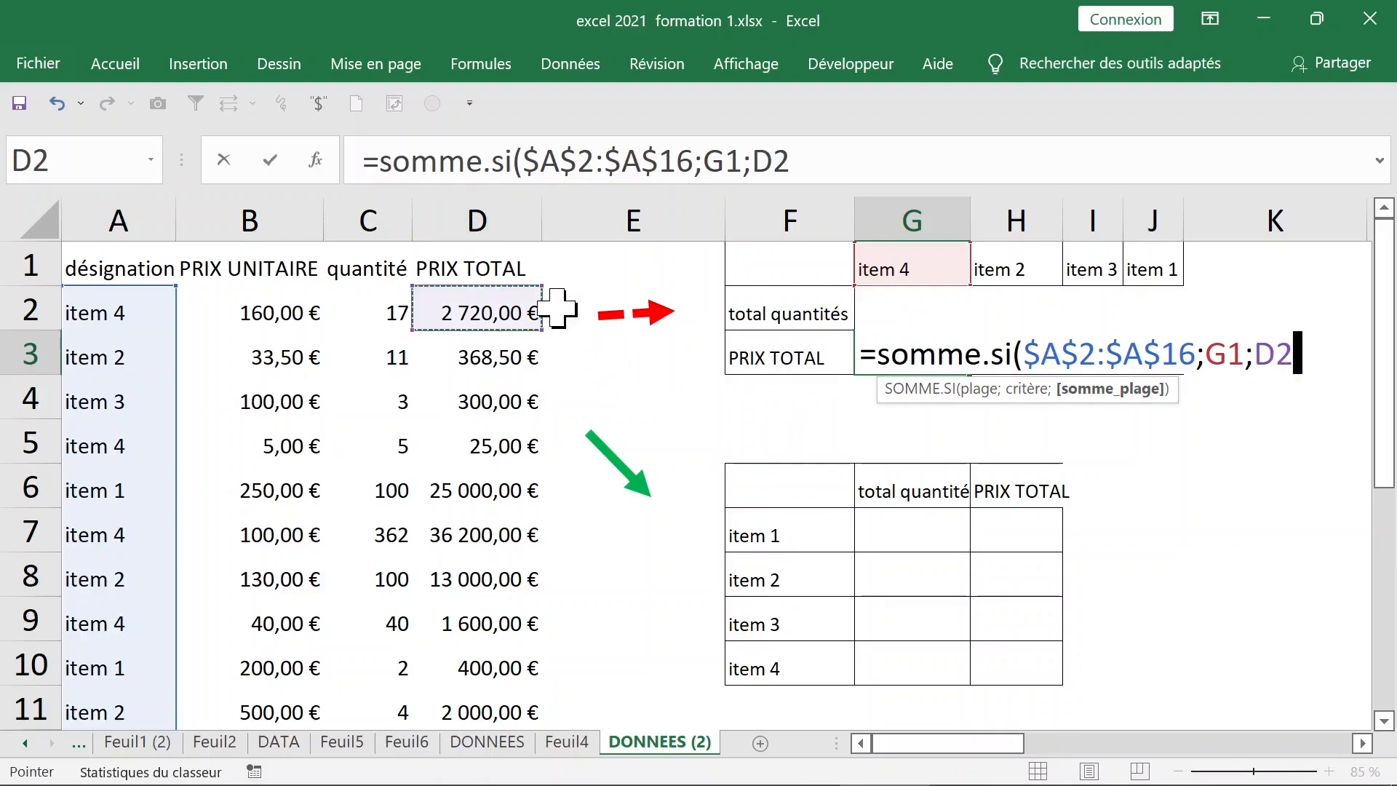
{"action": "key", "text": "ctrl+shift+Down"}
{"action": "scroll", "coordinate": [558, 309], "scroll_direction": "up", "scroll_amount": 2}
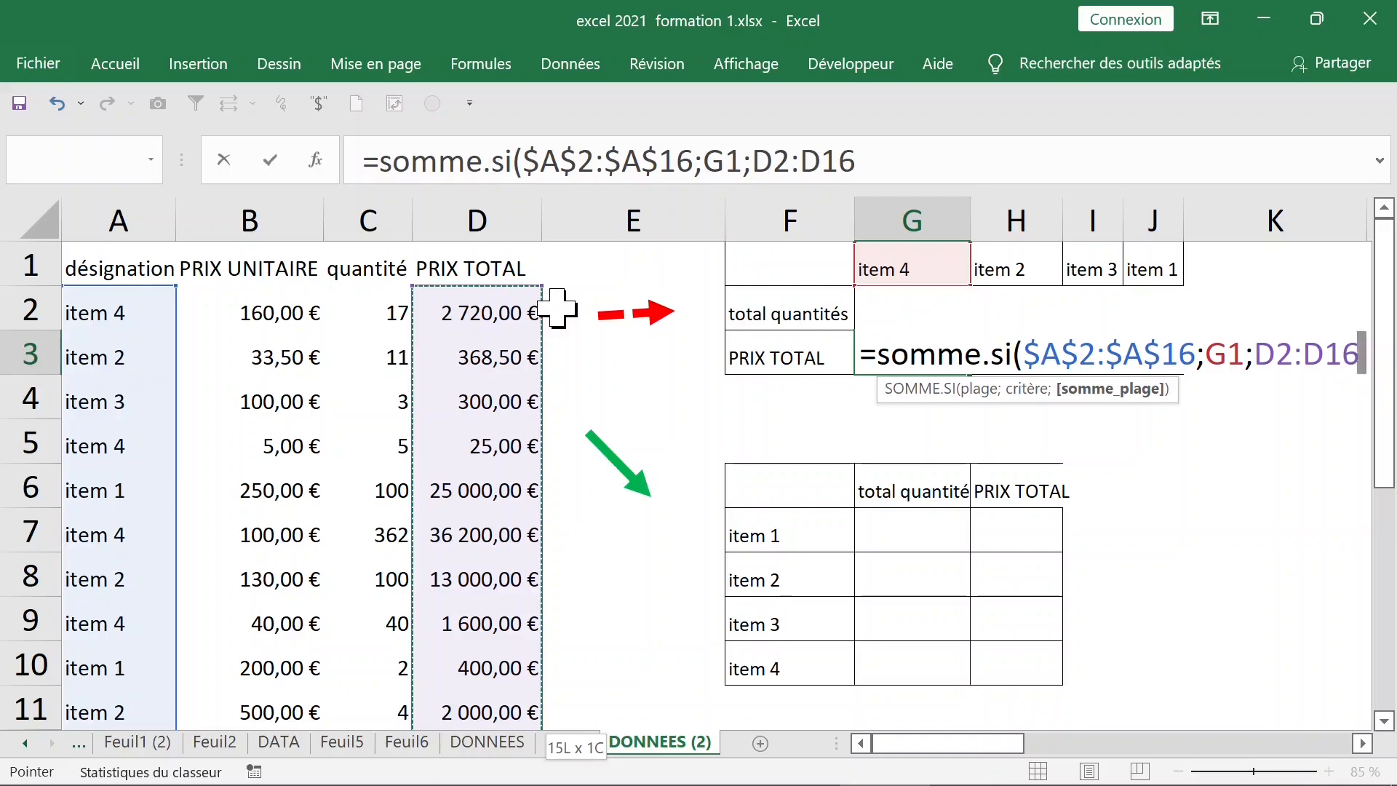
{"action": "type", "text": ")"}
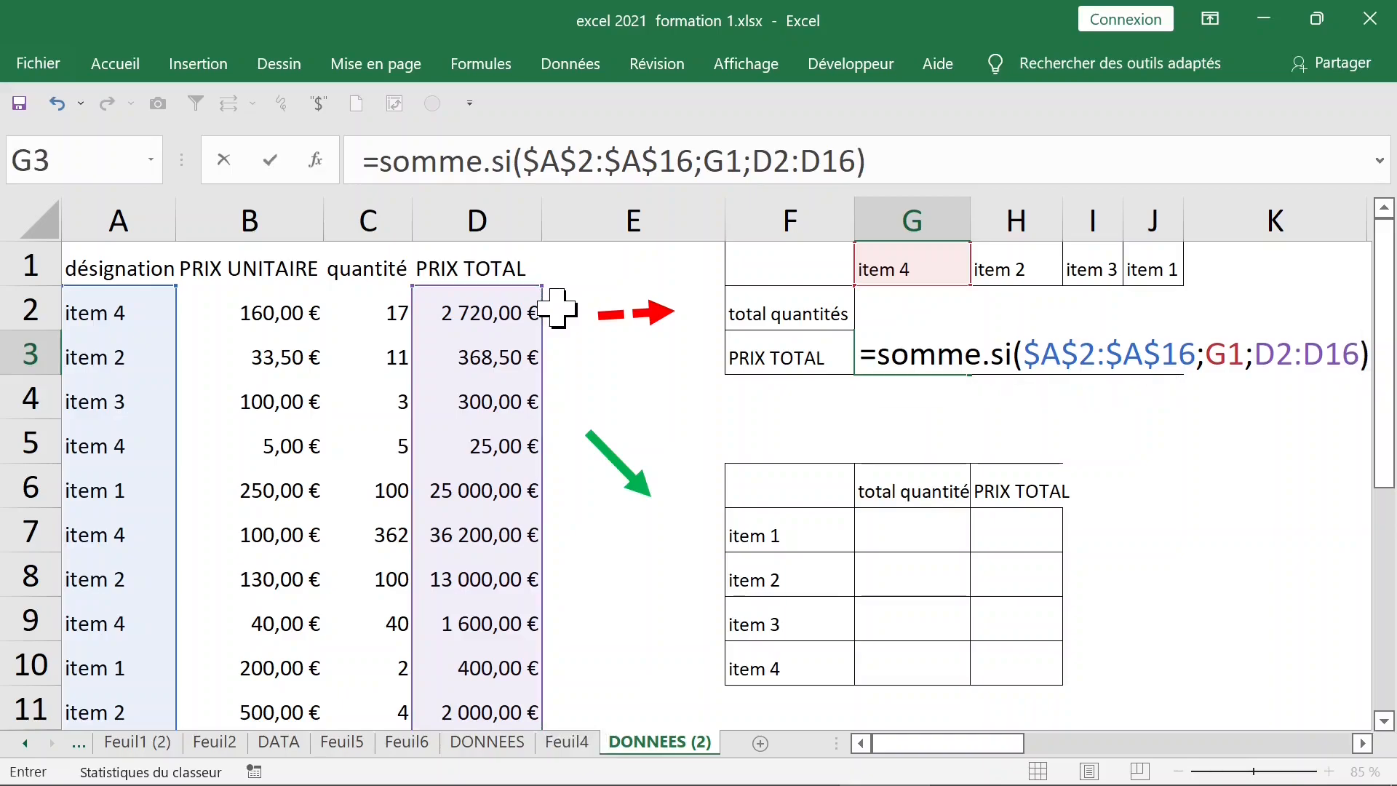
{"action": "key", "text": "Return"}
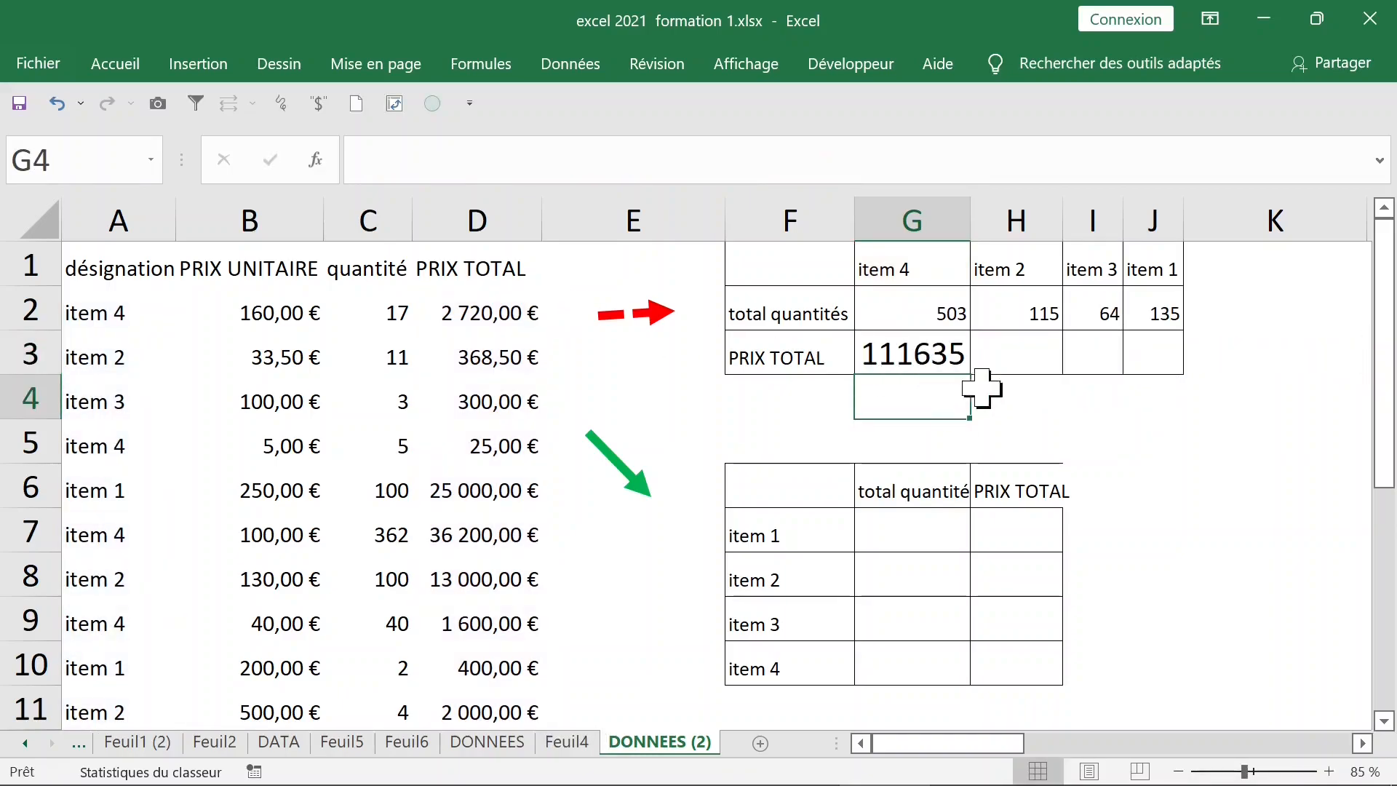
{"action": "left_click", "coordinate": [924, 340]}
Copy G3's formula to H3 and inspect it, finding the sum range shifted to E2:E16
{"action": "double_click", "coordinate": [918, 345]}
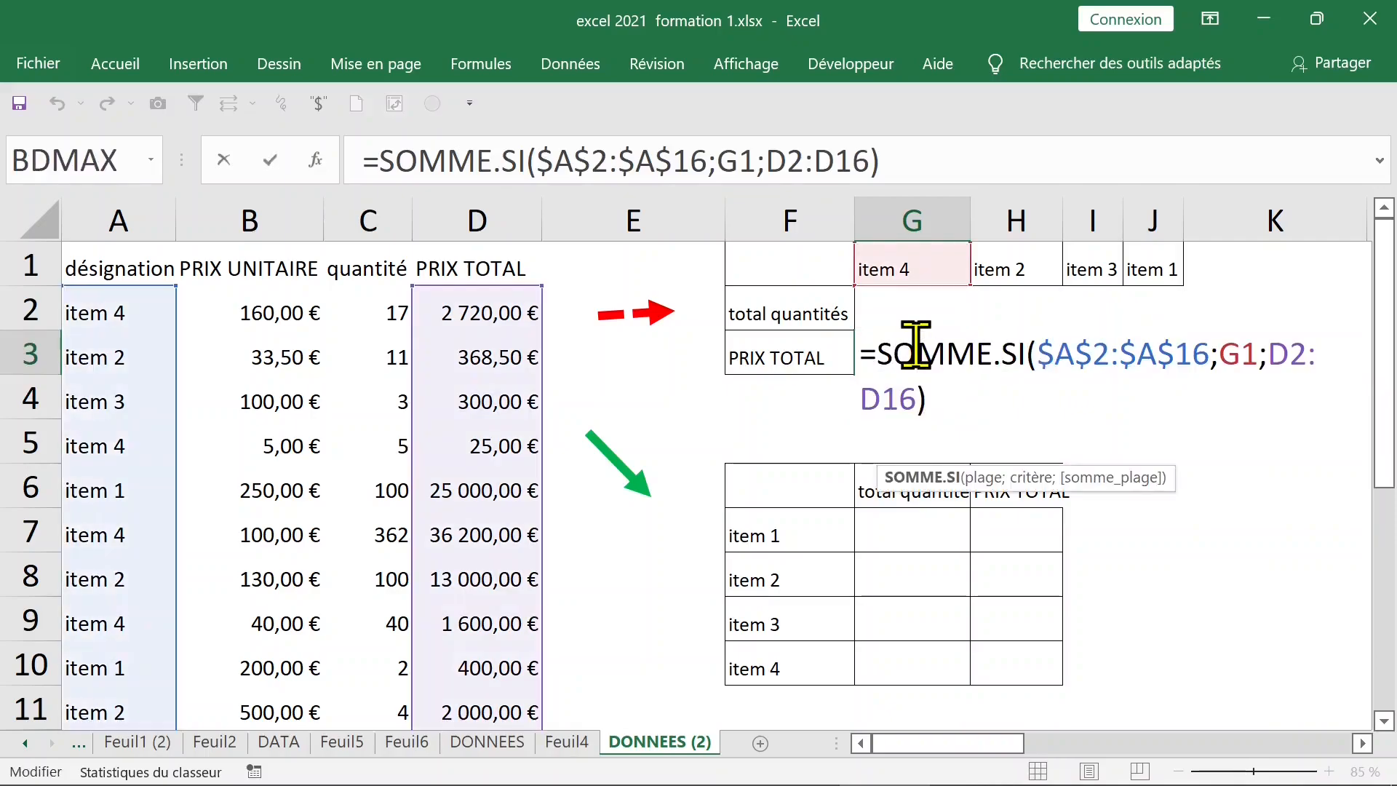
{"action": "key", "text": "Escape"}
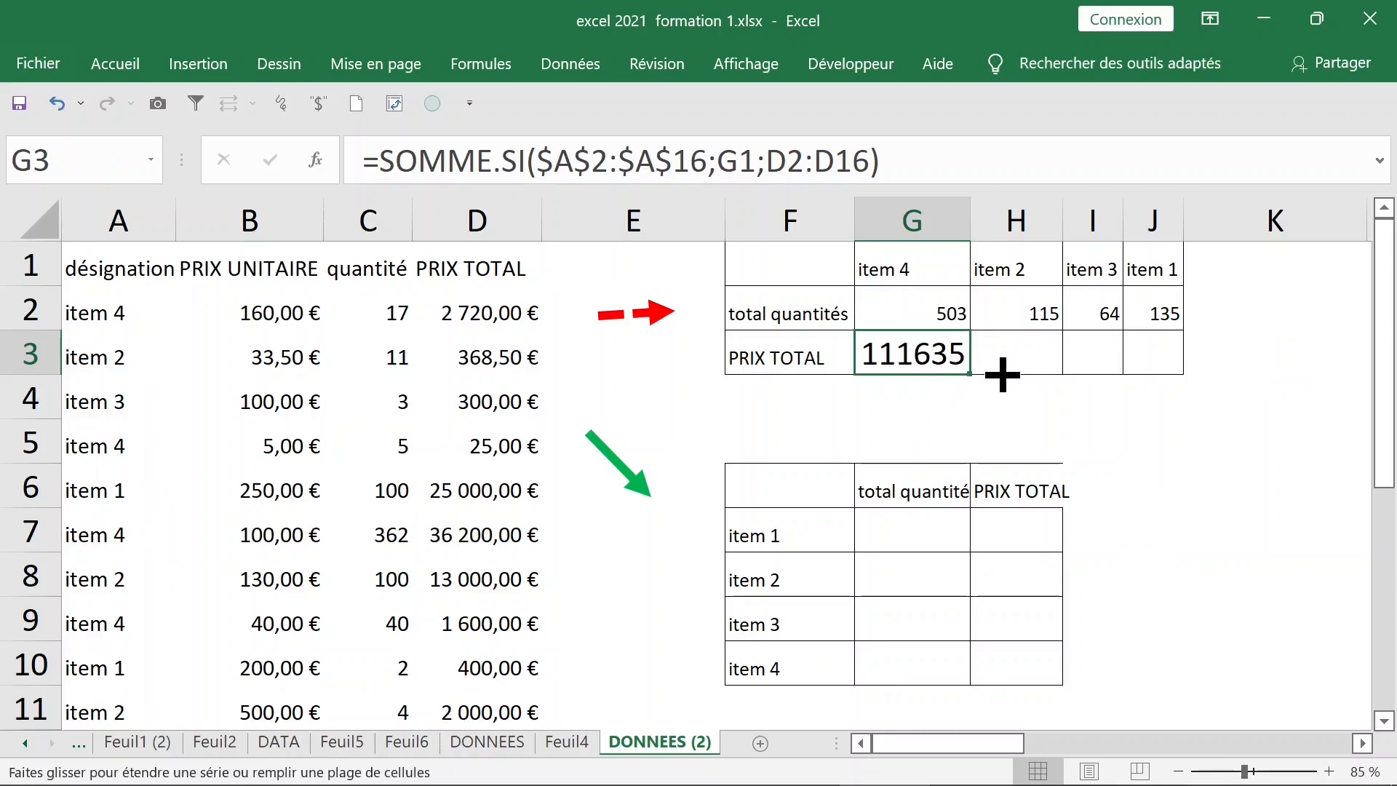
{"action": "left_click_drag", "start_coordinate": [971, 374], "coordinate": [998, 377]}
{"action": "left_click", "coordinate": [1023, 354]}
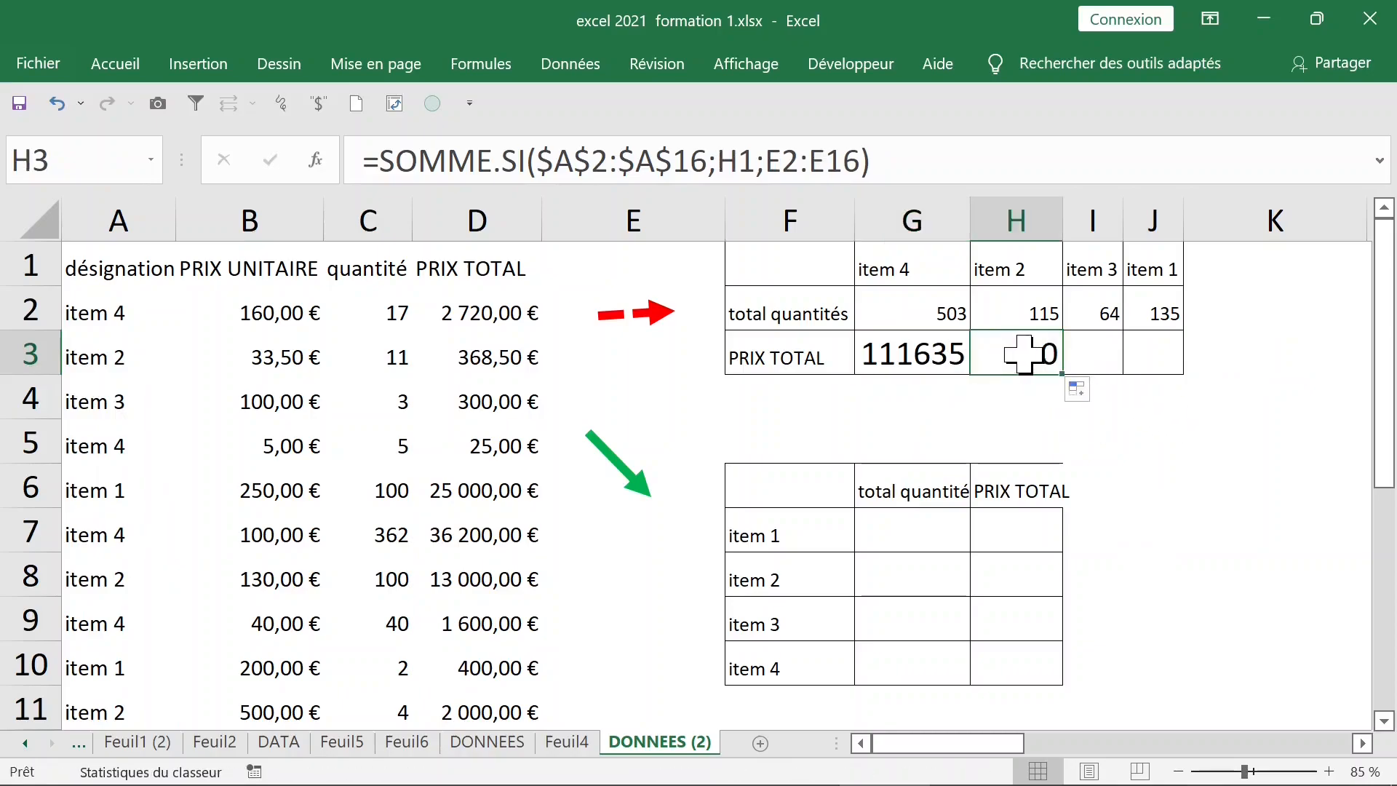
{"action": "double_click", "coordinate": [1022, 355]}
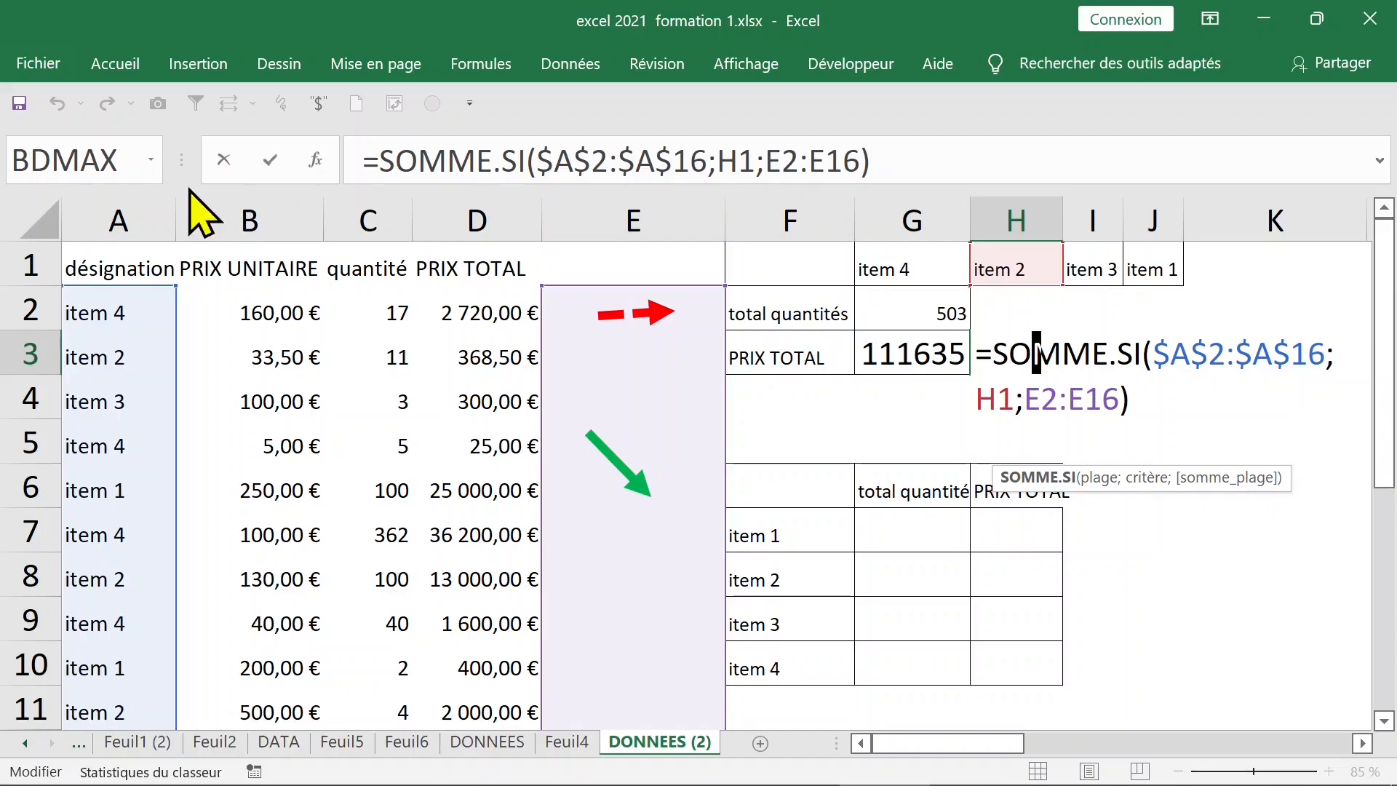
{"action": "key", "text": "ctrl+Return"}
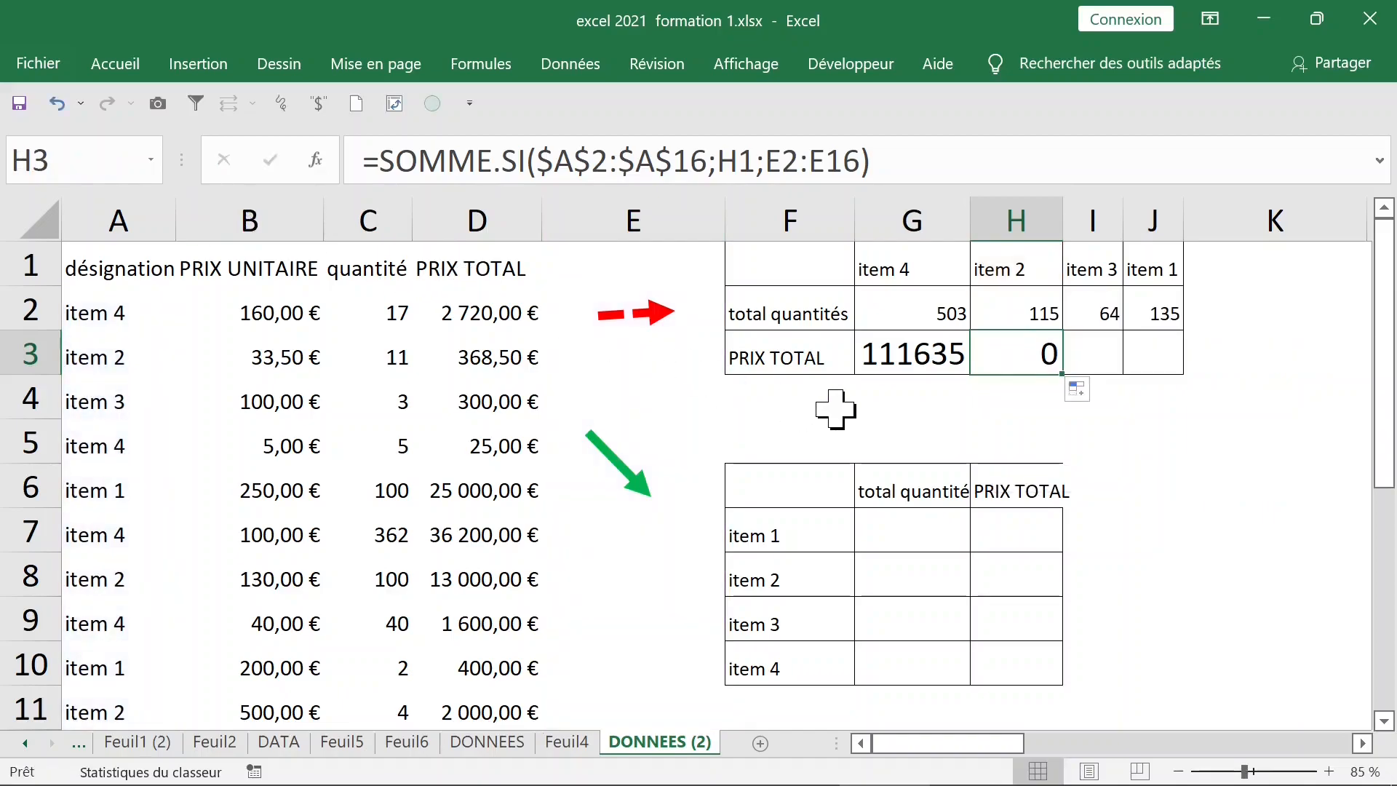
Make G3's sum range absolute as $D$2:$D$16
{"action": "left_click", "coordinate": [889, 353]}
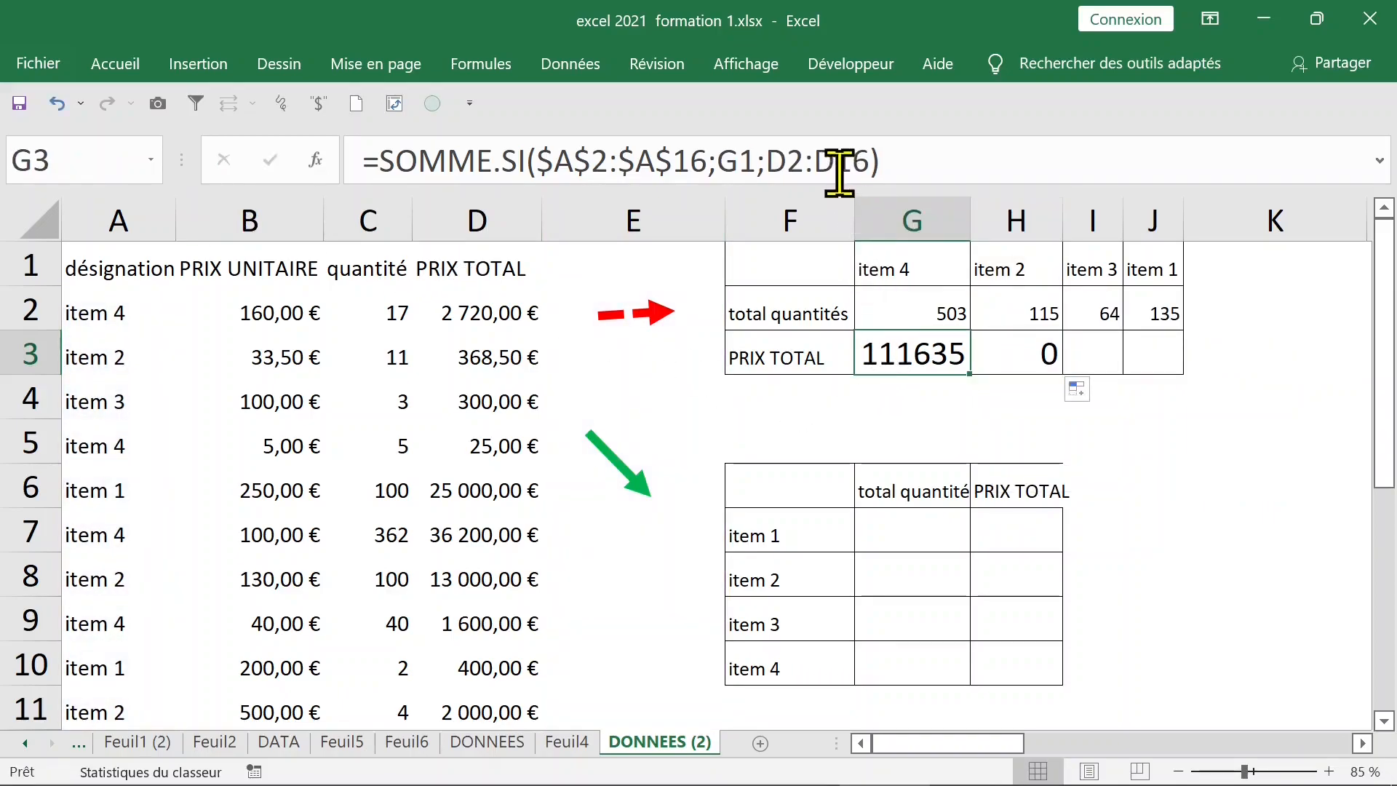
{"action": "left_click_drag", "start_coordinate": [768, 160], "coordinate": [852, 160]}
{"action": "left_click", "coordinate": [791, 160]}
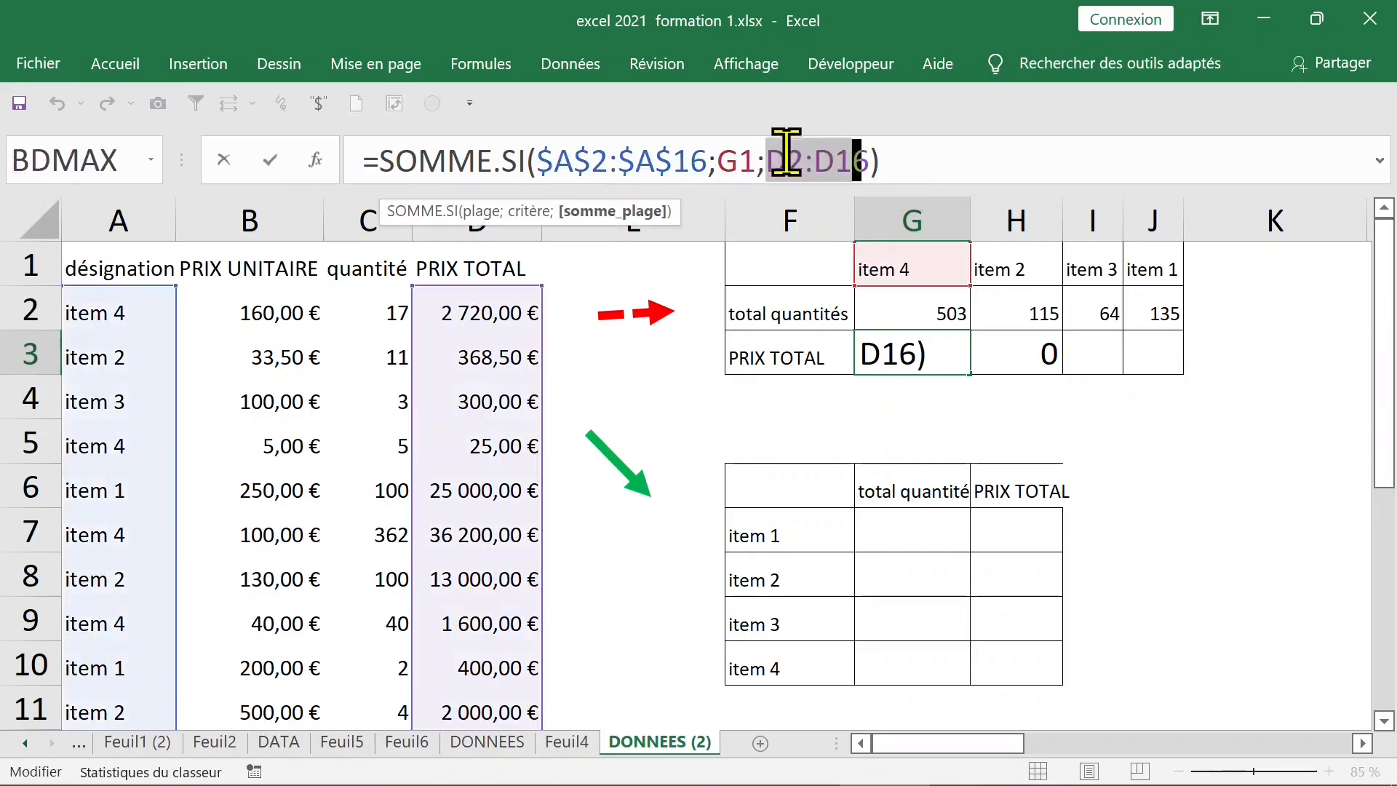
{"action": "key", "text": "F4"}
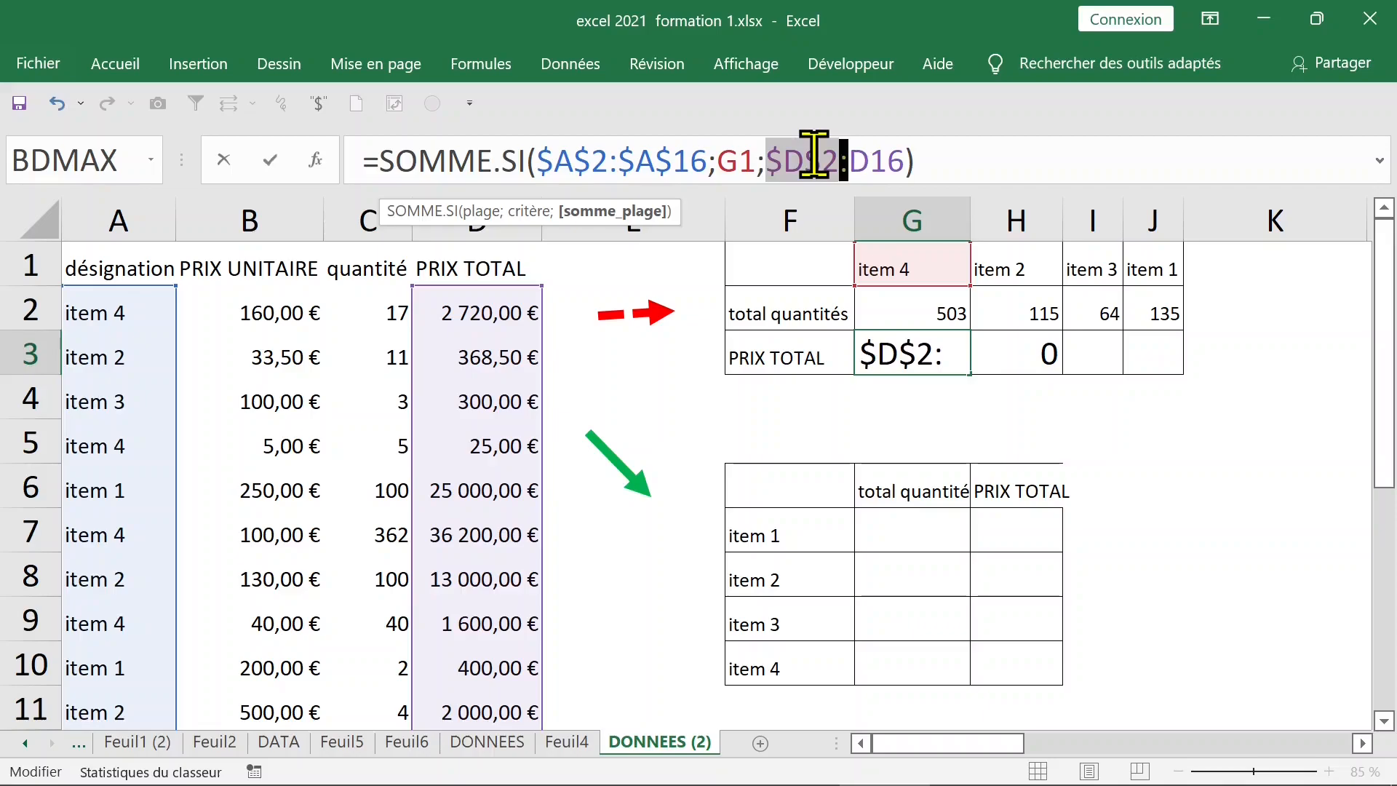
{"action": "left_click", "coordinate": [873, 159]}
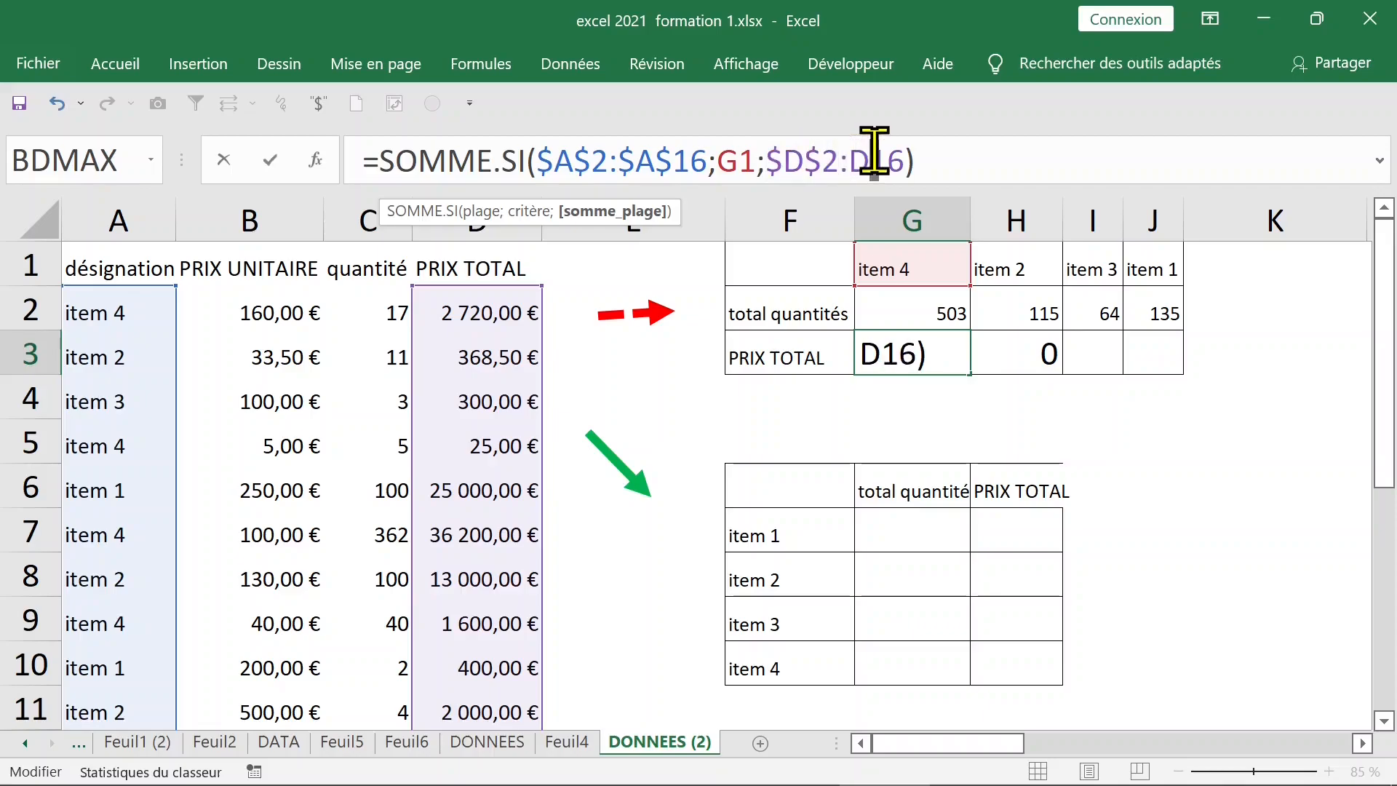
{"action": "key", "text": "F4"}
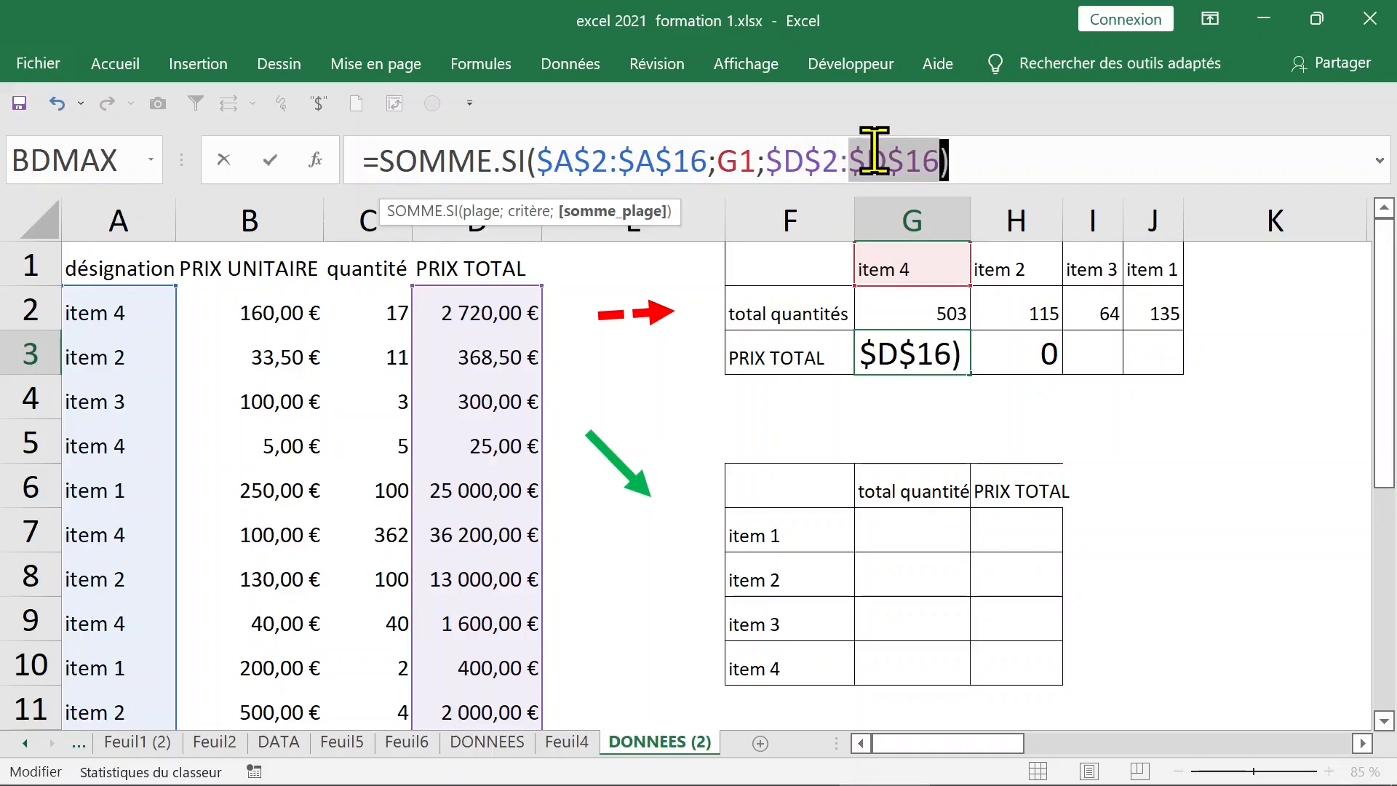
{"action": "key", "text": "ctrl+Return"}
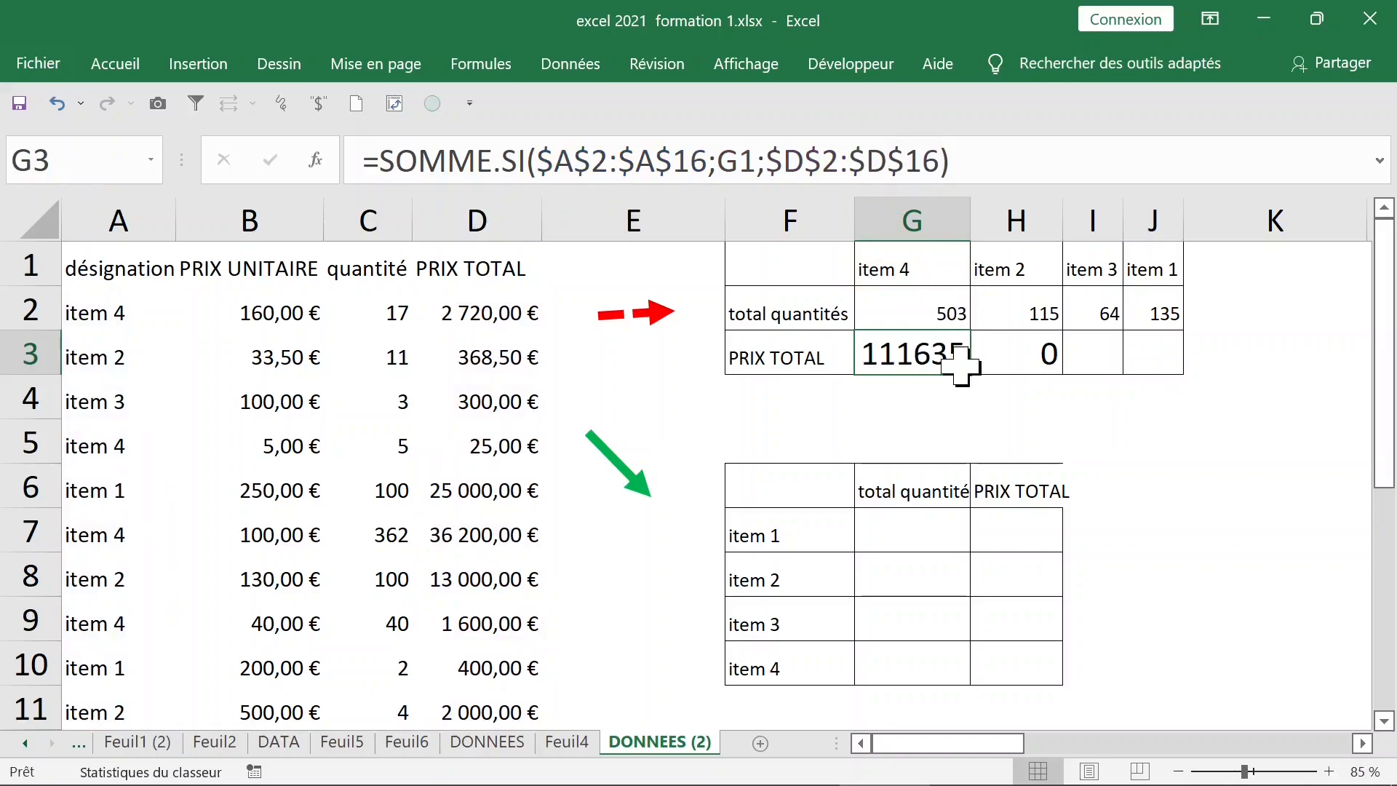
Copy the G3 price-total formula across to J3 for items 2, 3 and 1
{"action": "double_click", "coordinate": [909, 355]}
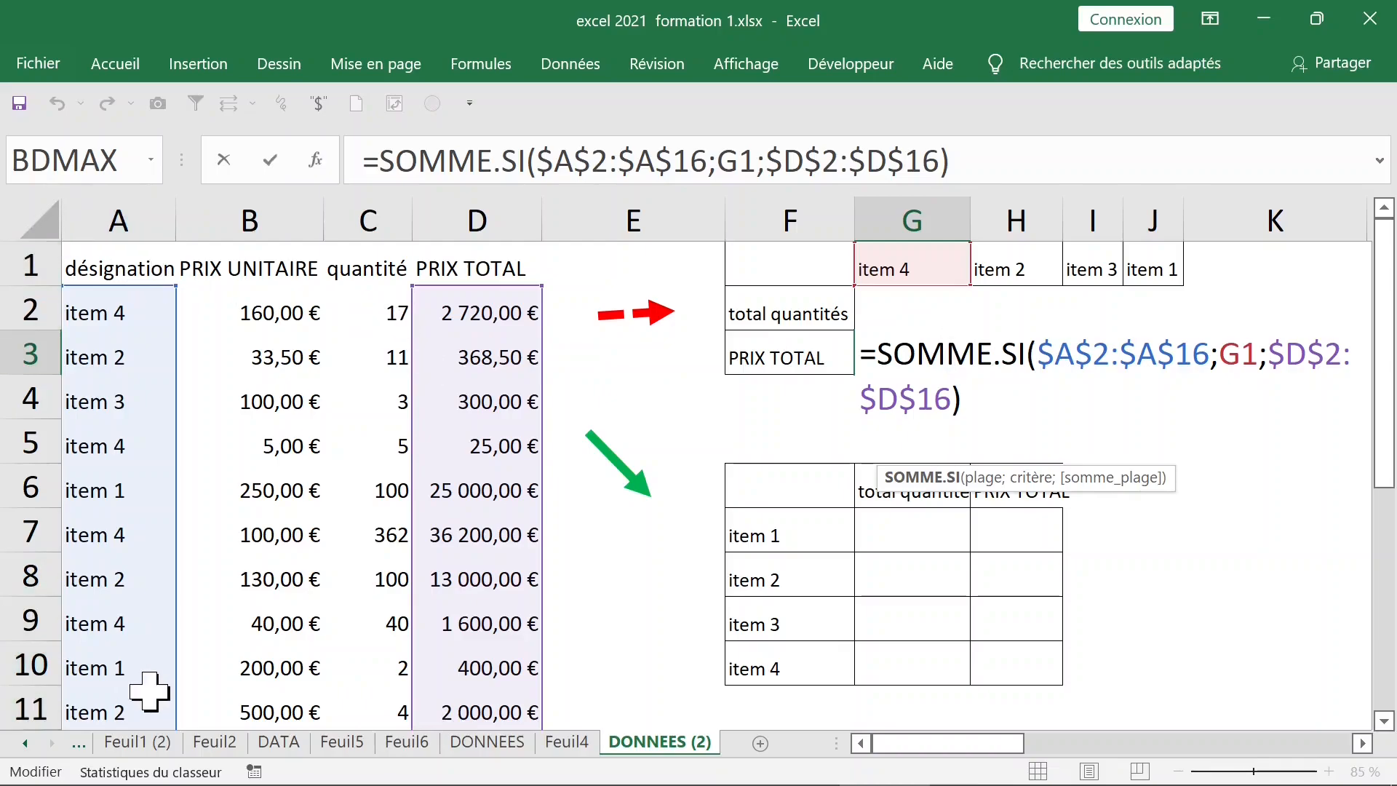
{"action": "key", "text": "Escape"}
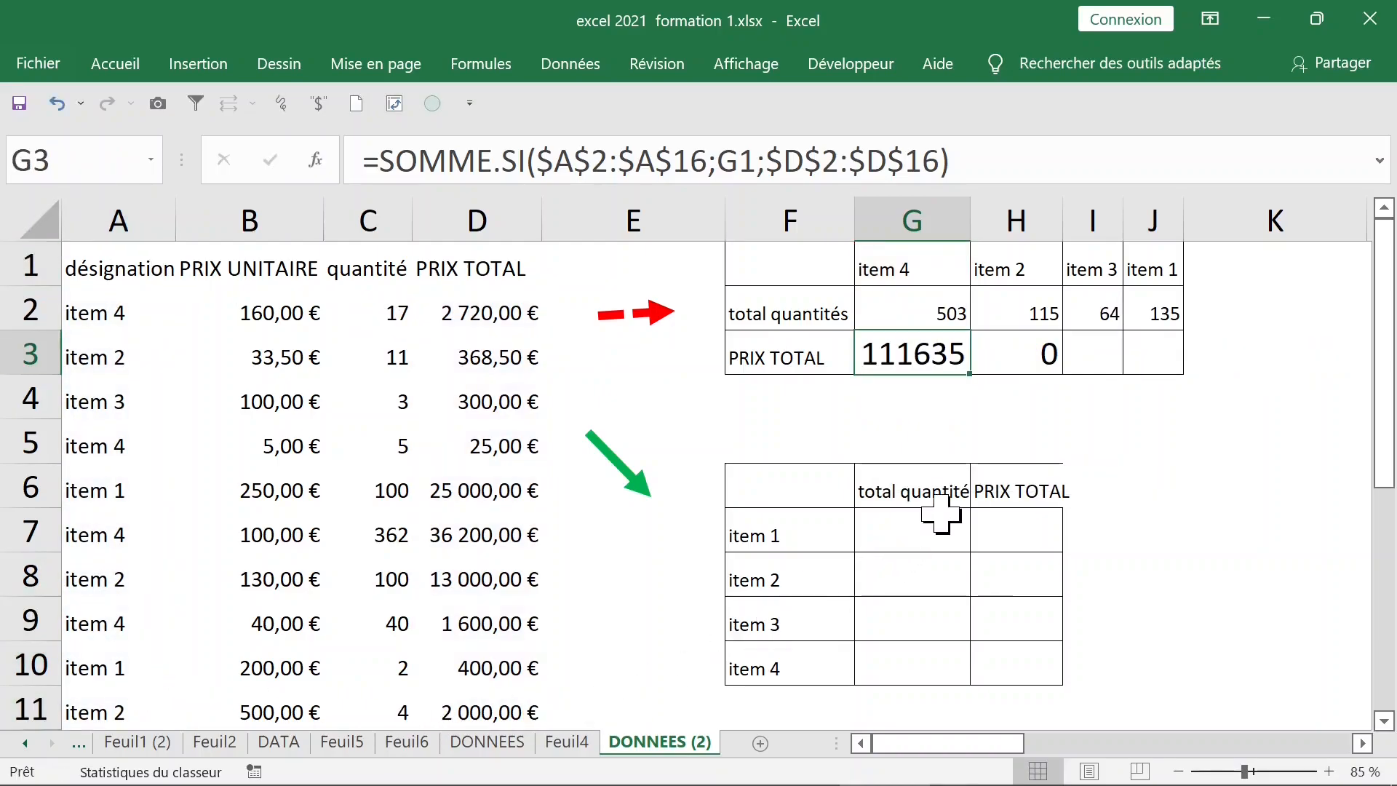
{"action": "left_click_drag", "start_coordinate": [972, 381], "coordinate": [1159, 372]}
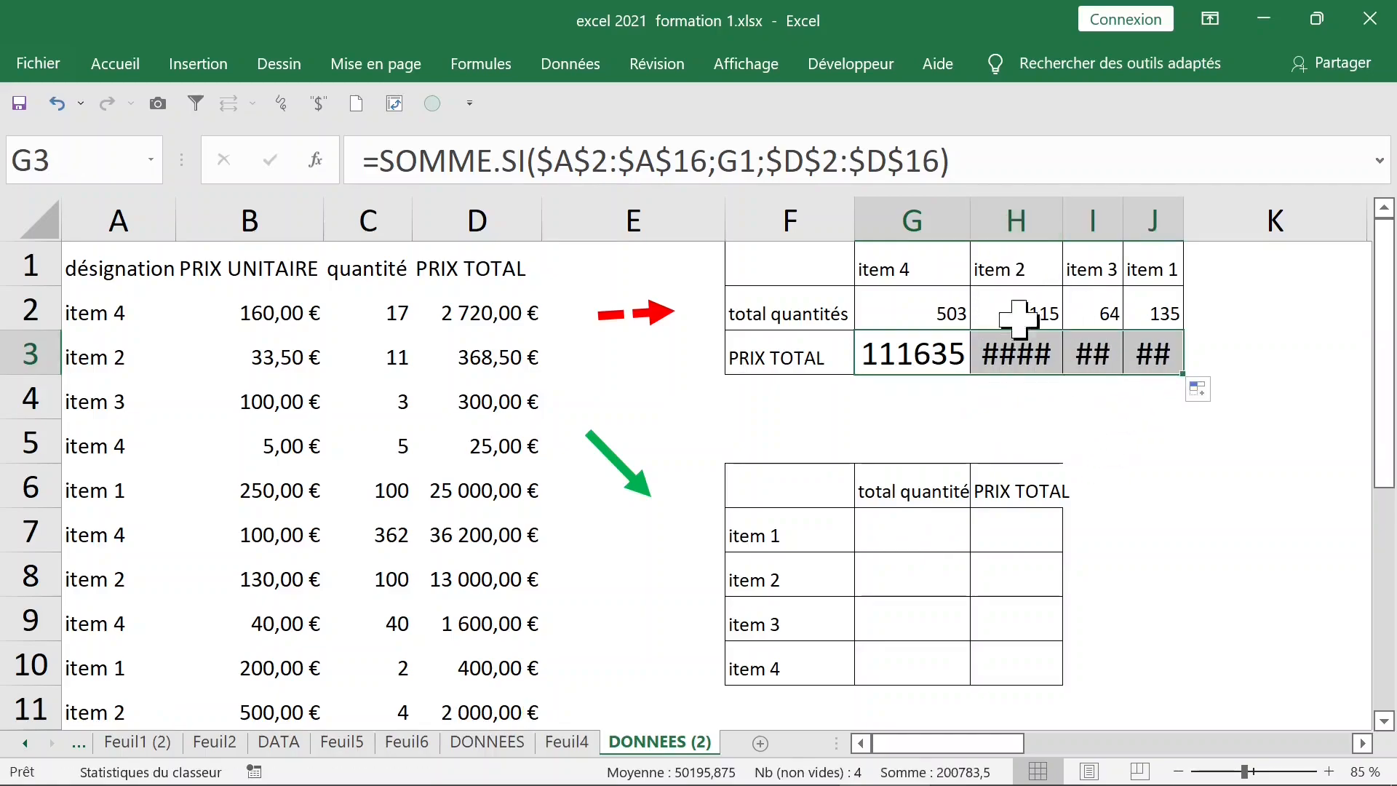
{"action": "left_click", "coordinate": [1022, 218]}
{"action": "left_click_drag", "start_coordinate": [1025, 221], "coordinate": [1153, 215]}
{"action": "left_click", "coordinate": [1028, 344]}
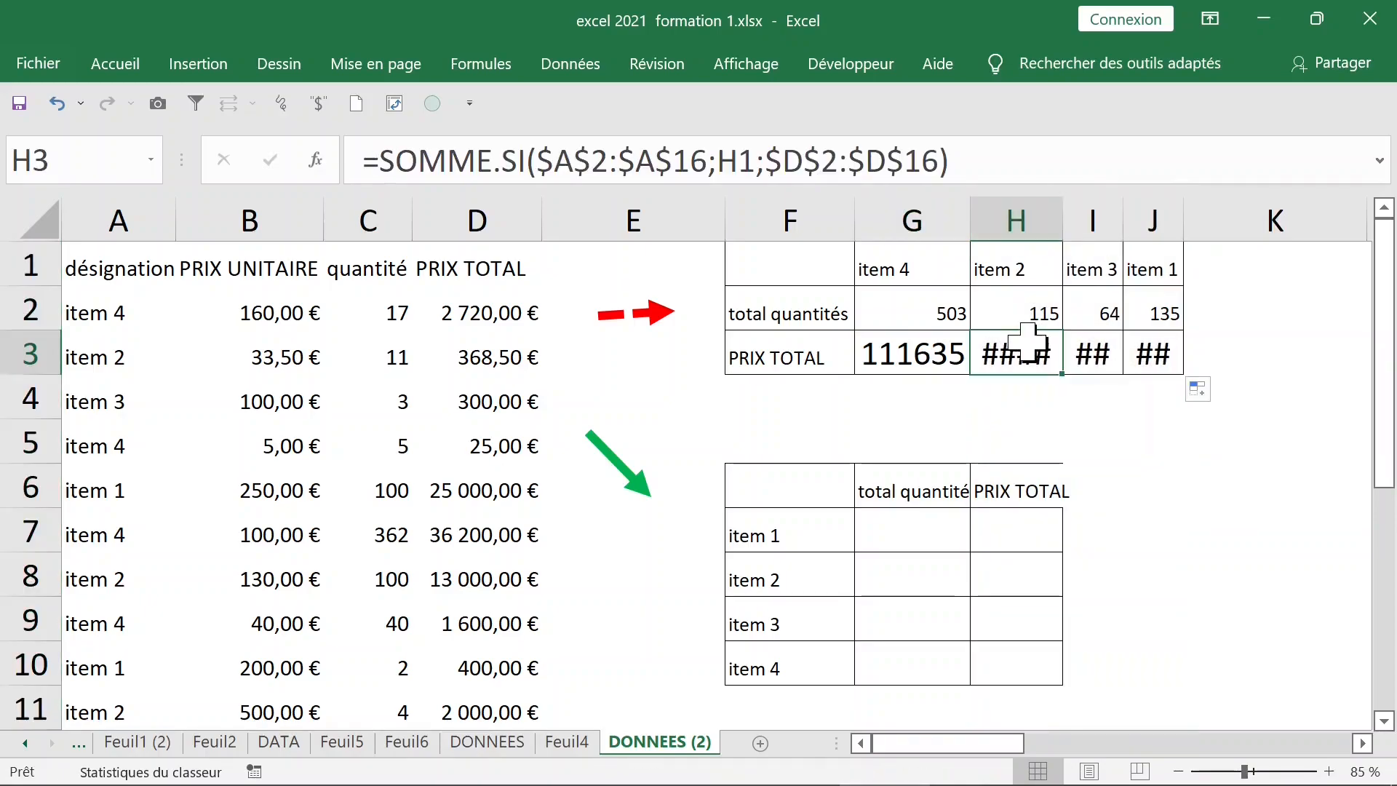
Widen columns H, I and J to fit their price totals
{"action": "double_click", "coordinate": [115, 64]}
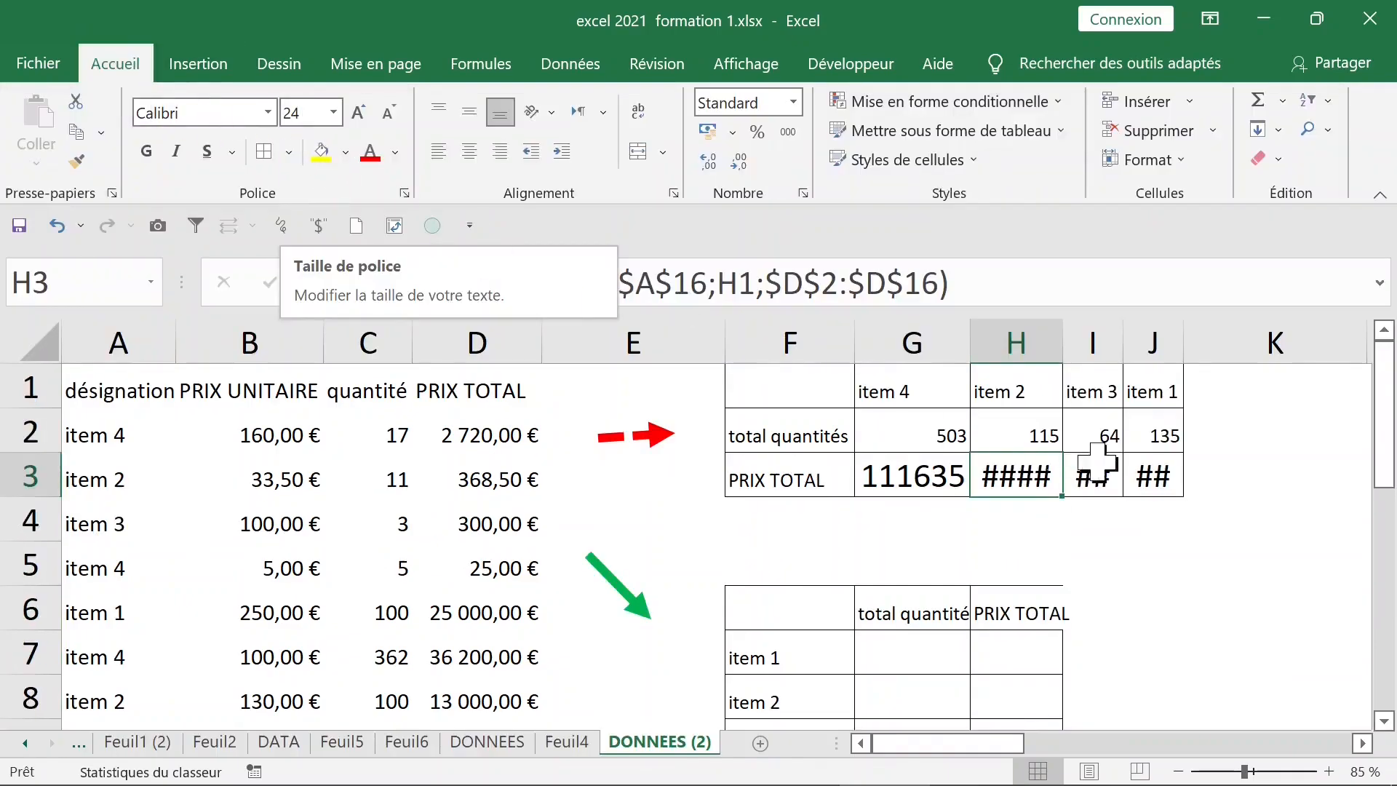
{"action": "left_click_drag", "start_coordinate": [1035, 483], "coordinate": [1137, 477]}
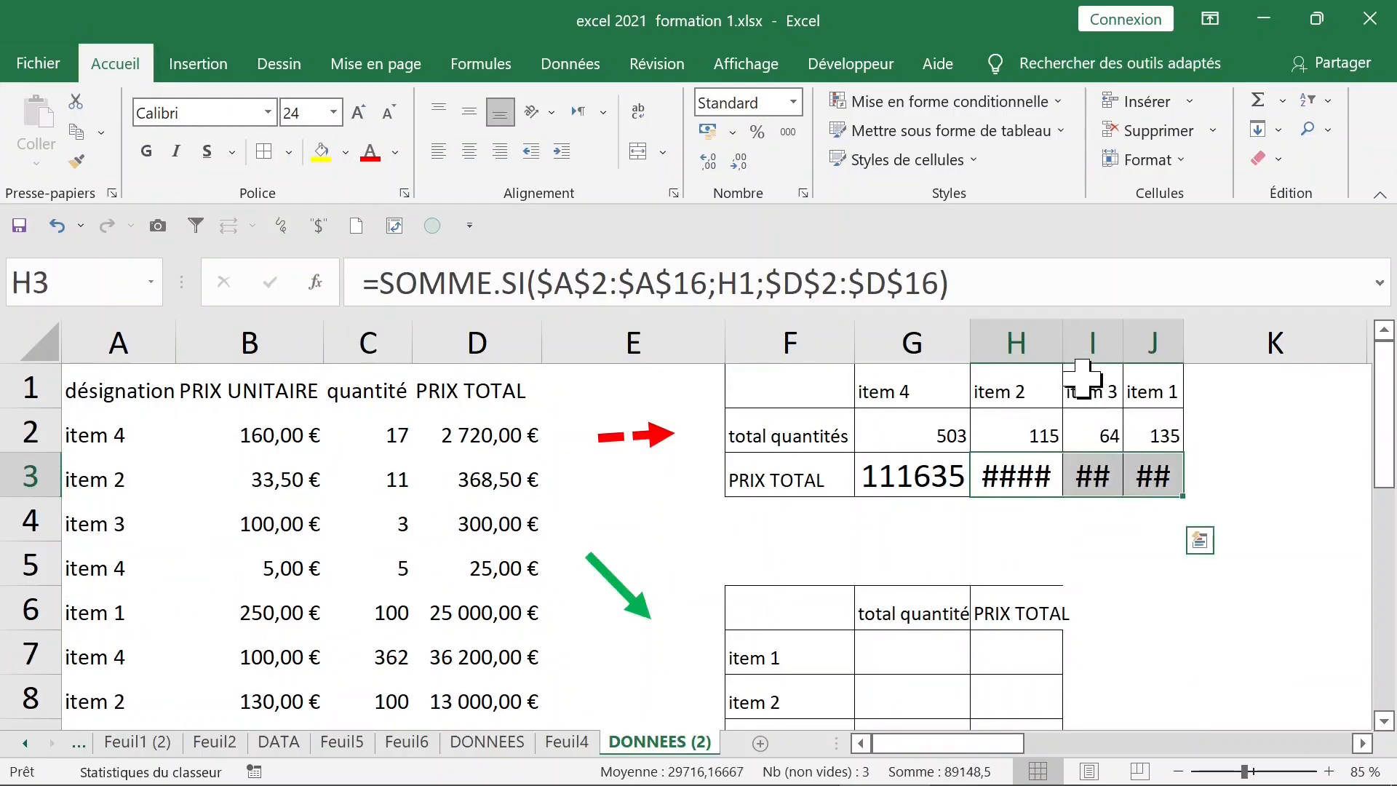
{"action": "left_click_drag", "start_coordinate": [1067, 342], "coordinate": [1083, 342]}
{"action": "double_click", "coordinate": [1078, 342]}
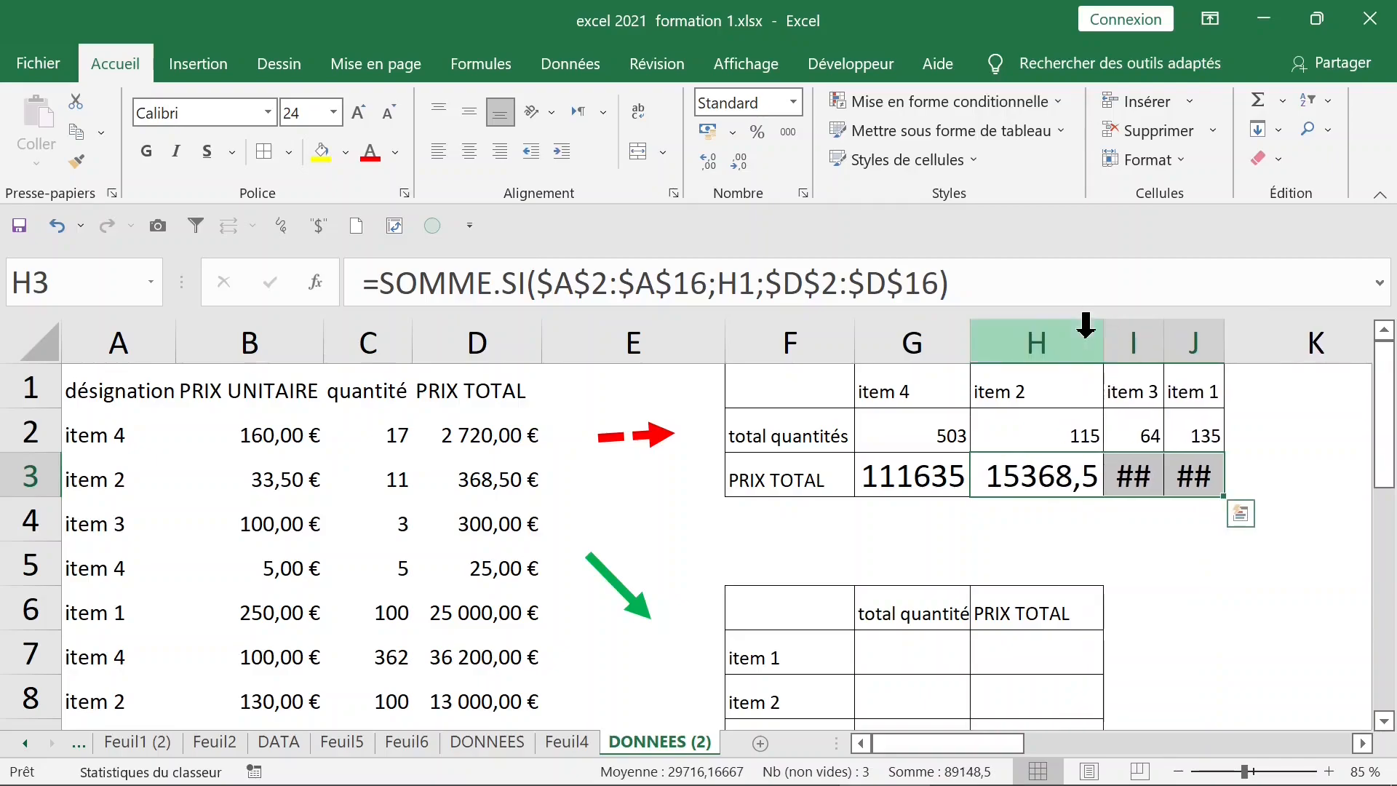
{"action": "double_click", "coordinate": [1164, 342]}
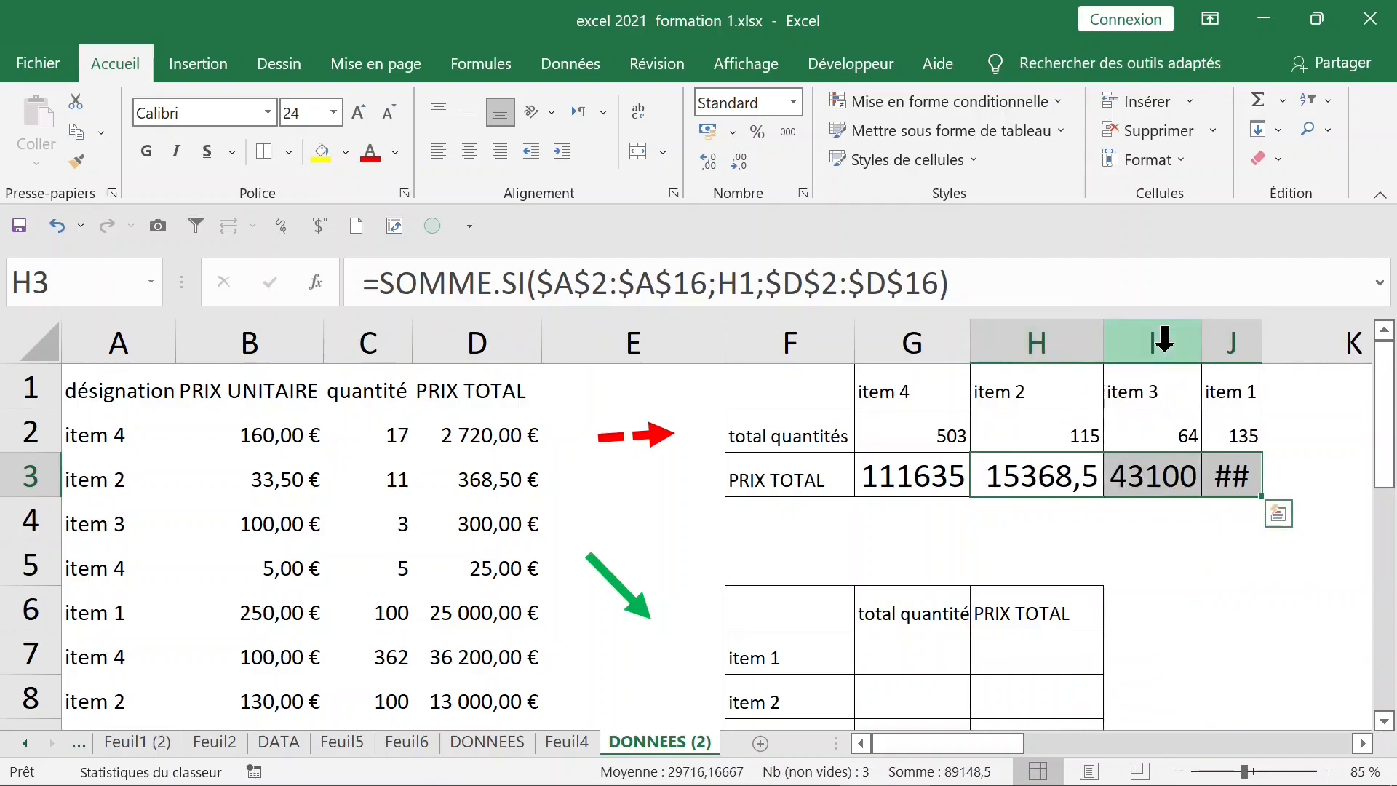
{"action": "double_click", "coordinate": [1261, 338]}
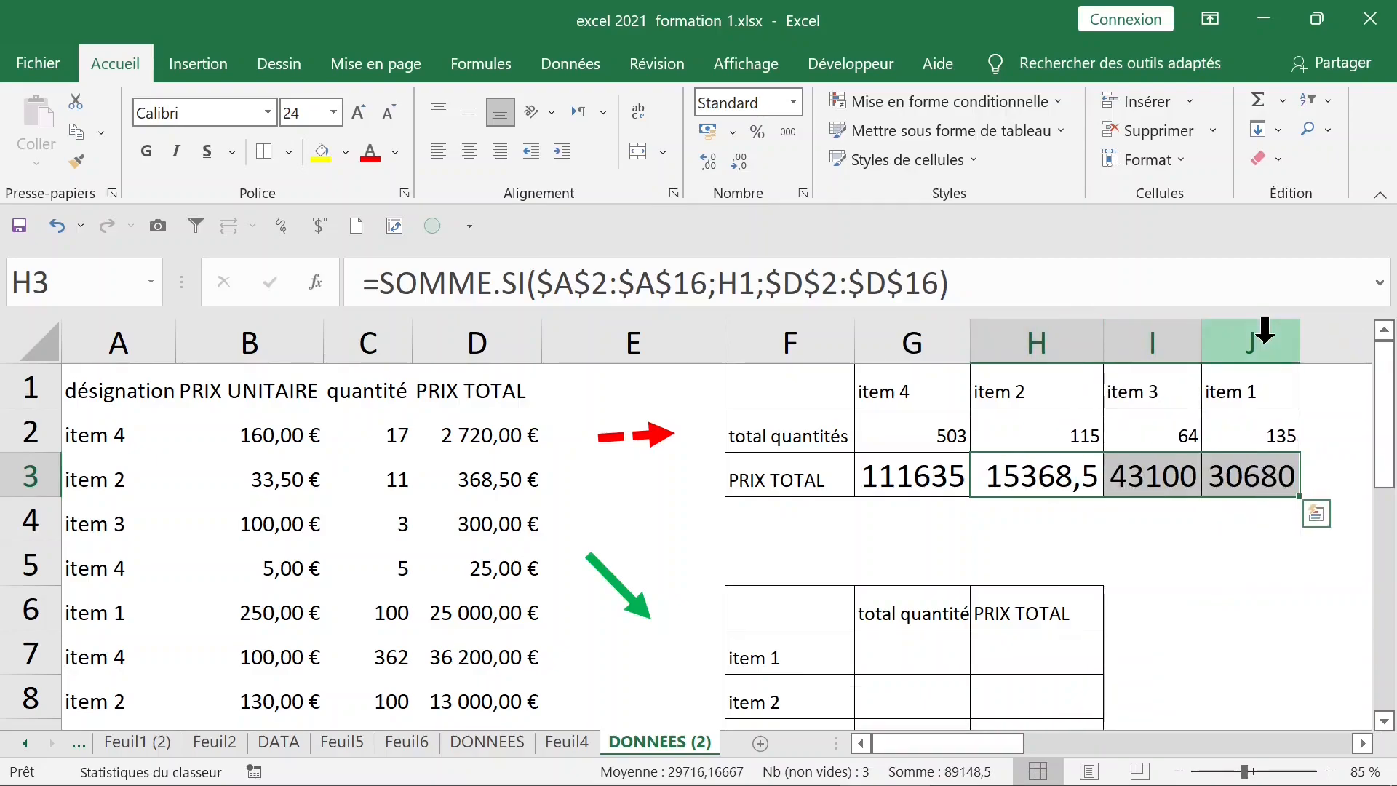
{"action": "left_click_drag", "start_coordinate": [1216, 473], "coordinate": [915, 486]}
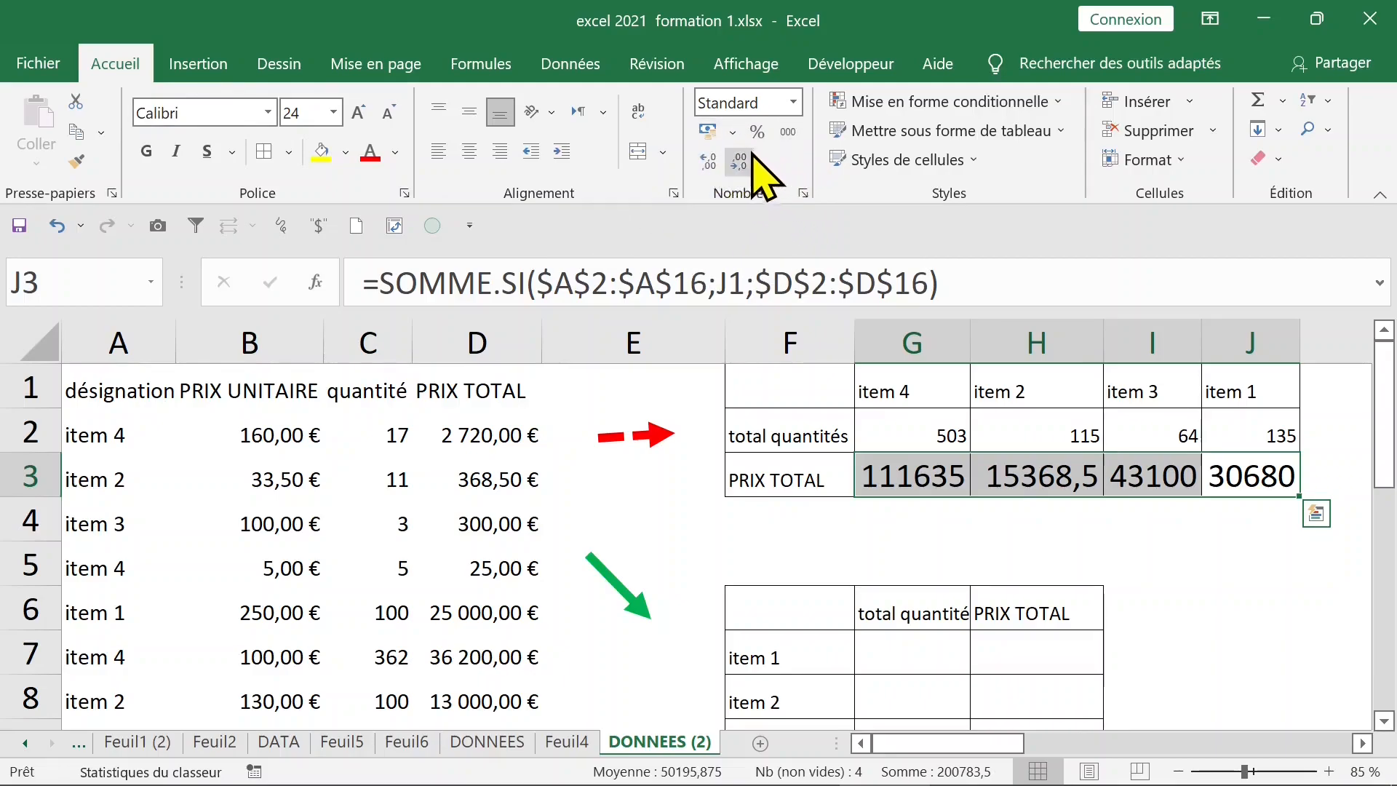
Give G3:J3 Accounting euro format, reduce the font so 111 635,00 € fits, and bold it
{"action": "left_click", "coordinate": [705, 131]}
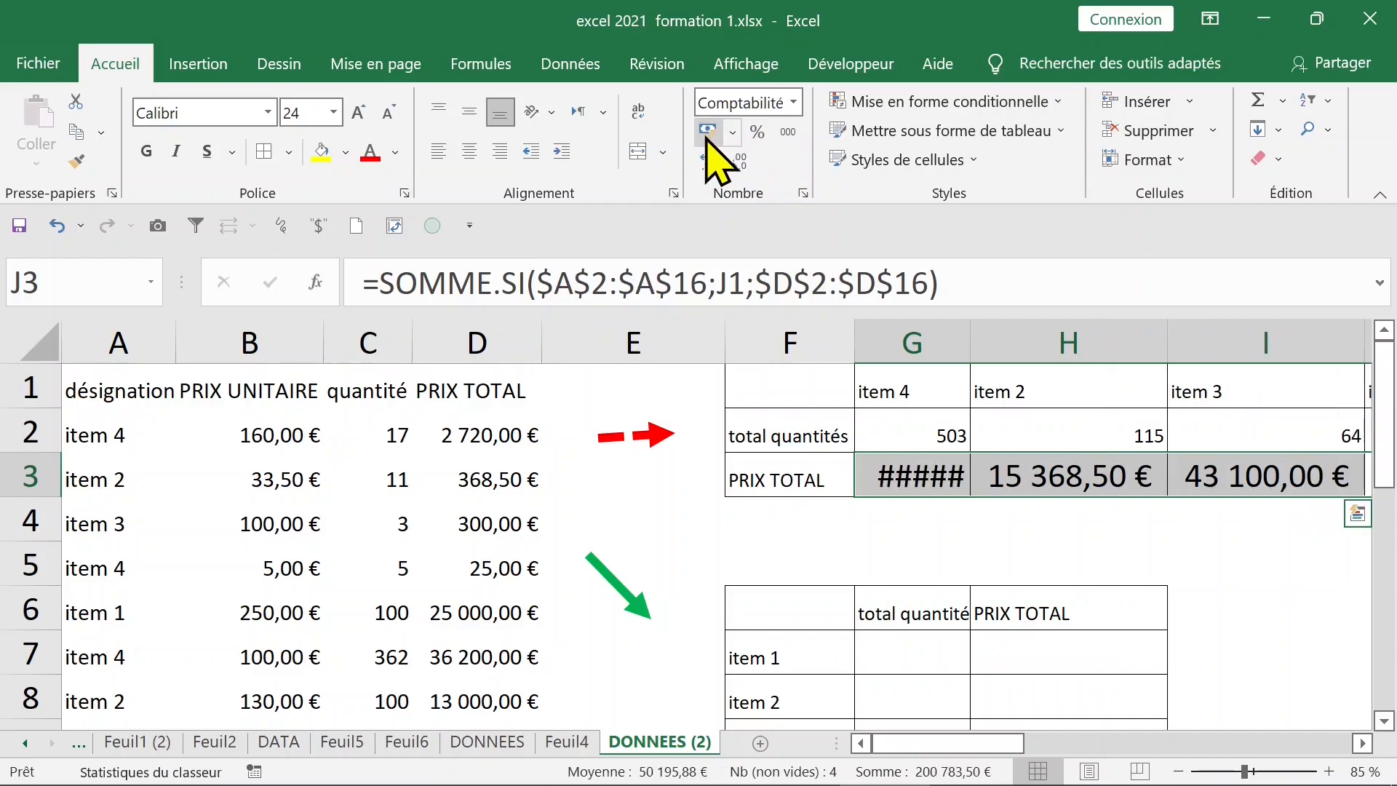
{"action": "left_click", "coordinate": [389, 114]}
{"action": "left_click", "coordinate": [389, 114]}
{"action": "left_click", "coordinate": [390, 114]}
{"action": "left_click", "coordinate": [390, 113]}
{"action": "left_click", "coordinate": [389, 113]}
{"action": "left_click", "coordinate": [389, 113]}
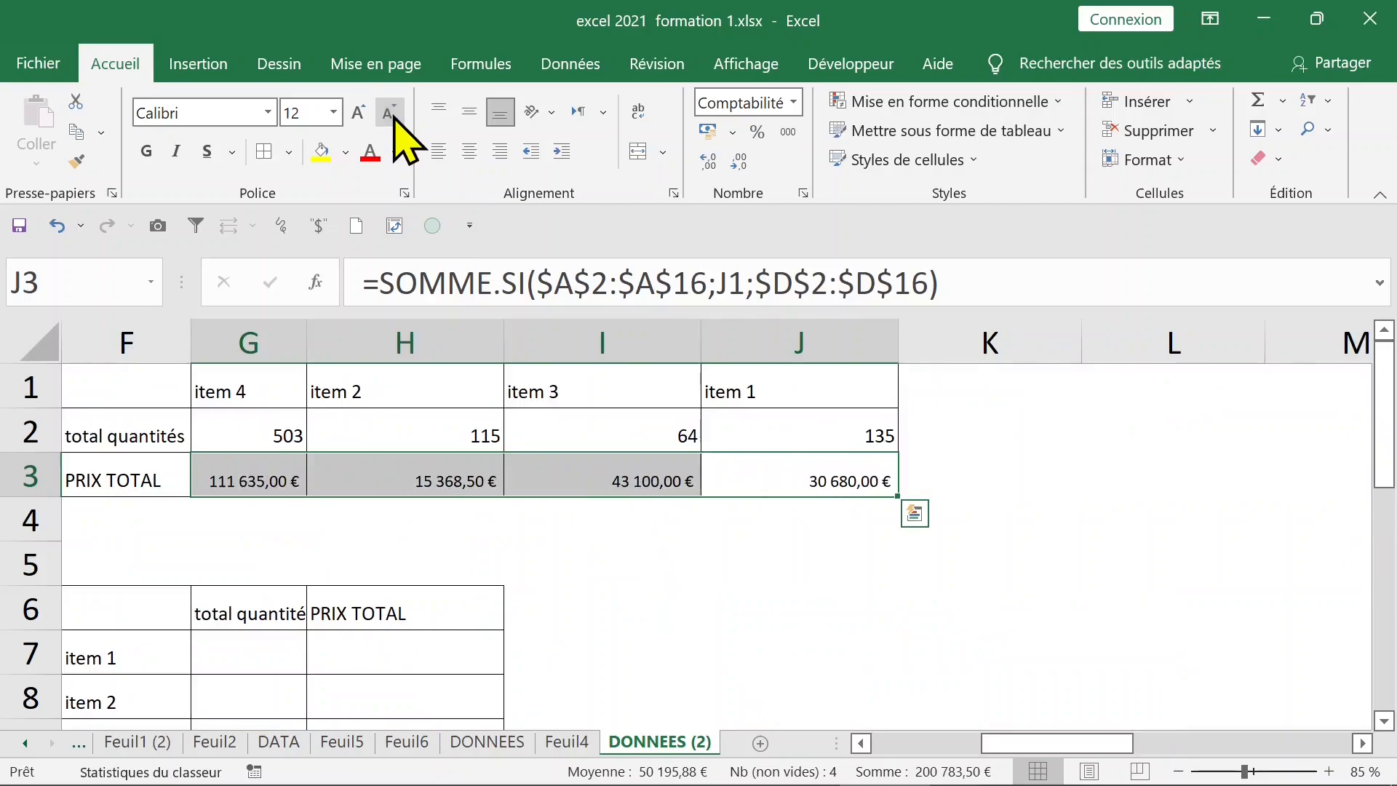
{"action": "left_click", "coordinate": [149, 152]}
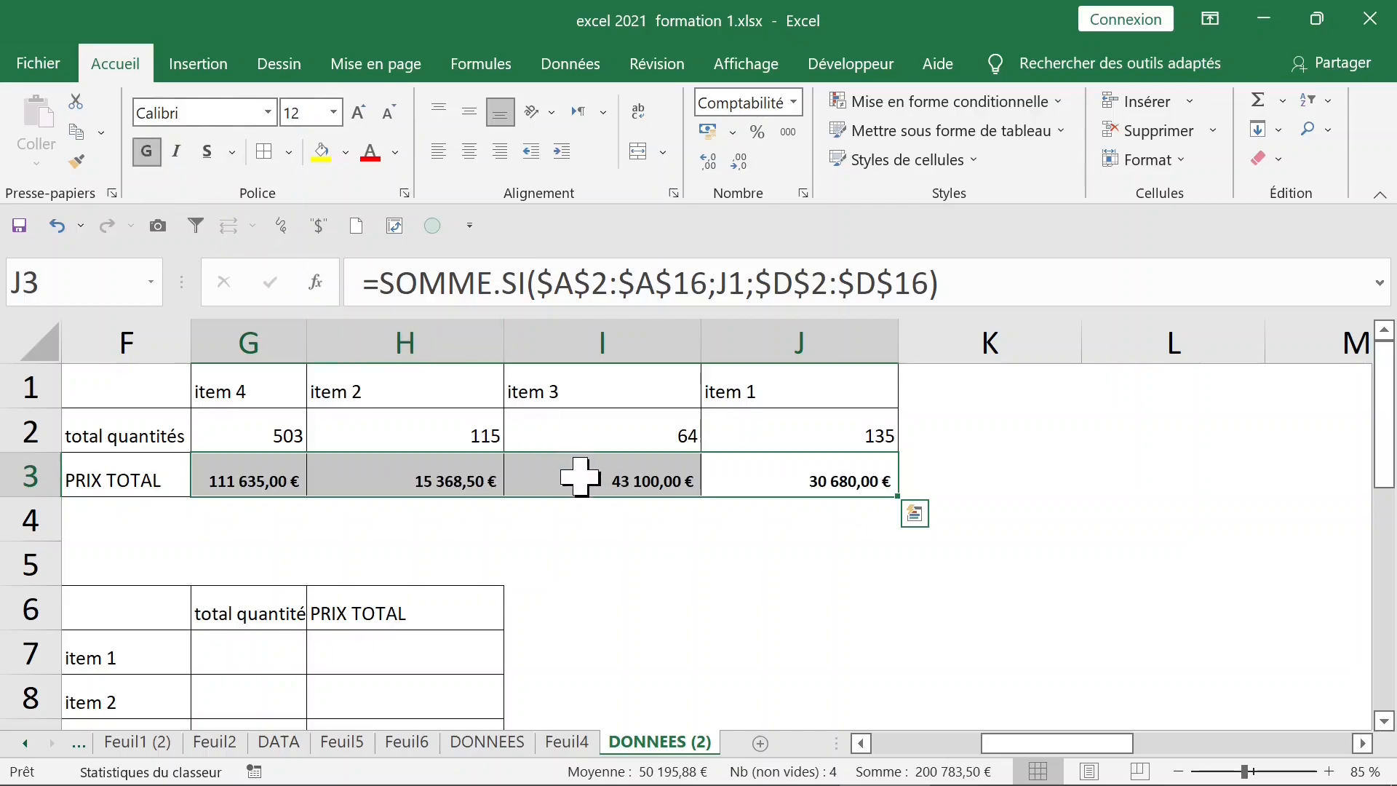
Enlarge the price totals' font and autofit columns G to J to their contents
{"action": "left_click", "coordinate": [359, 114]}
{"action": "left_click", "coordinate": [359, 113]}
{"action": "left_click", "coordinate": [358, 113]}
{"action": "left_click", "coordinate": [358, 113]}
{"action": "left_click", "coordinate": [266, 323]}
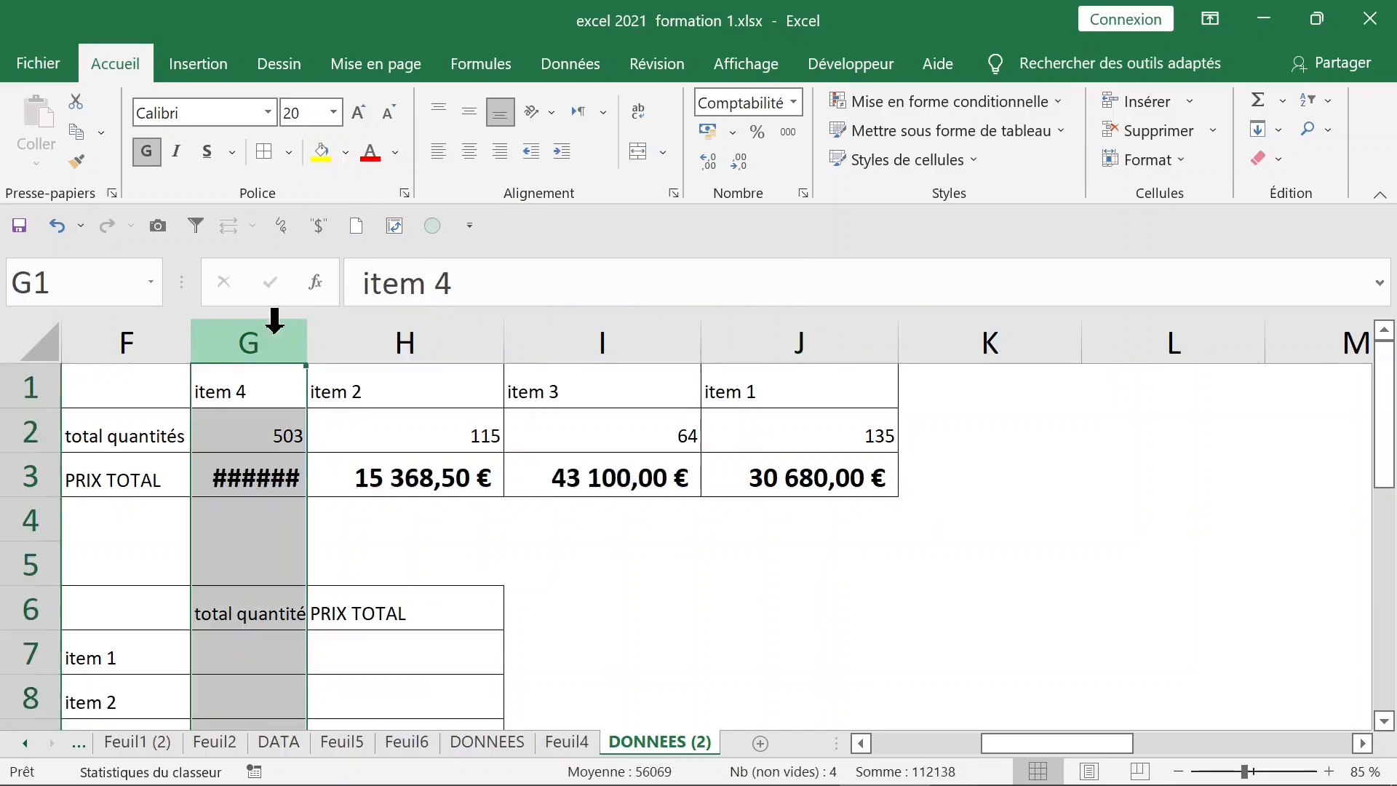
{"action": "left_click_drag", "start_coordinate": [264, 323], "coordinate": [749, 330]}
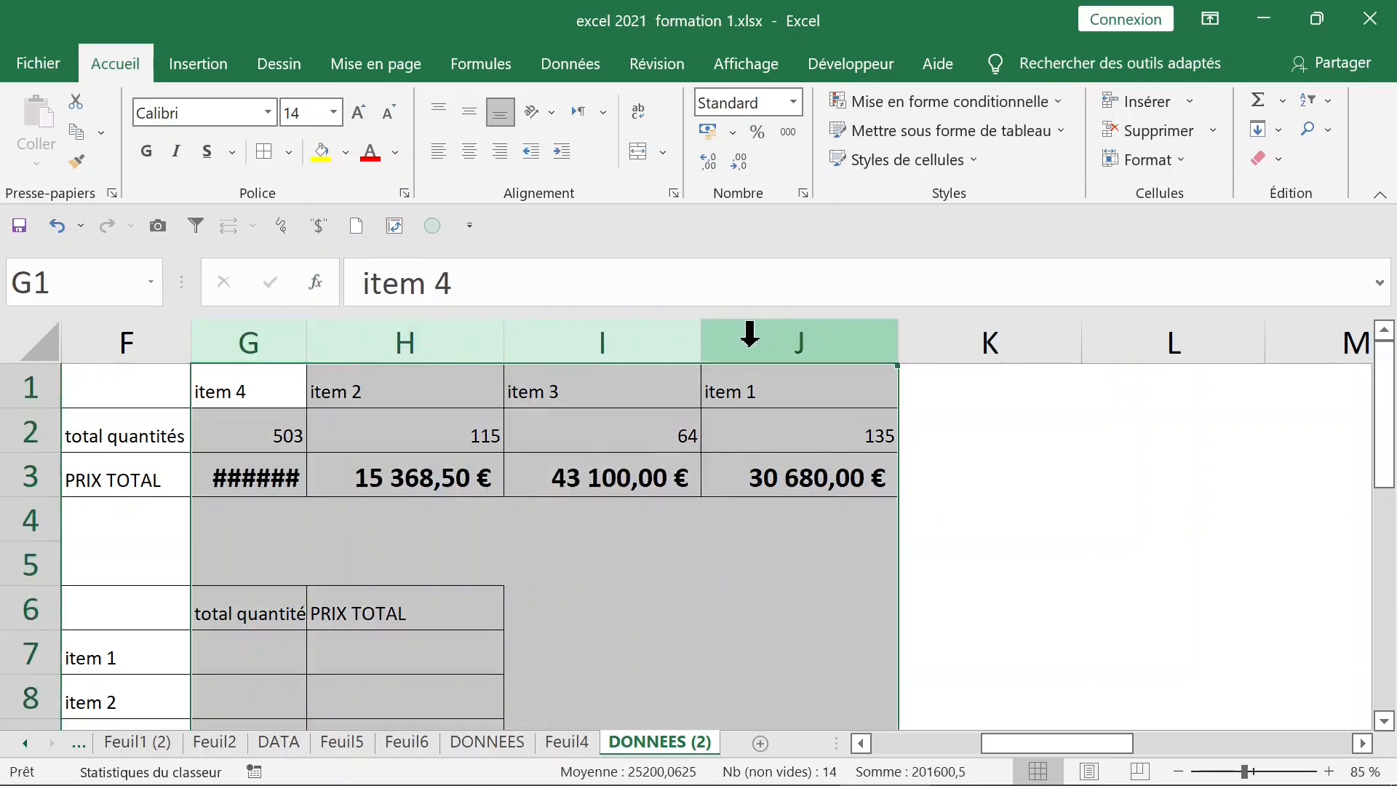
{"action": "double_click", "coordinate": [703, 343]}
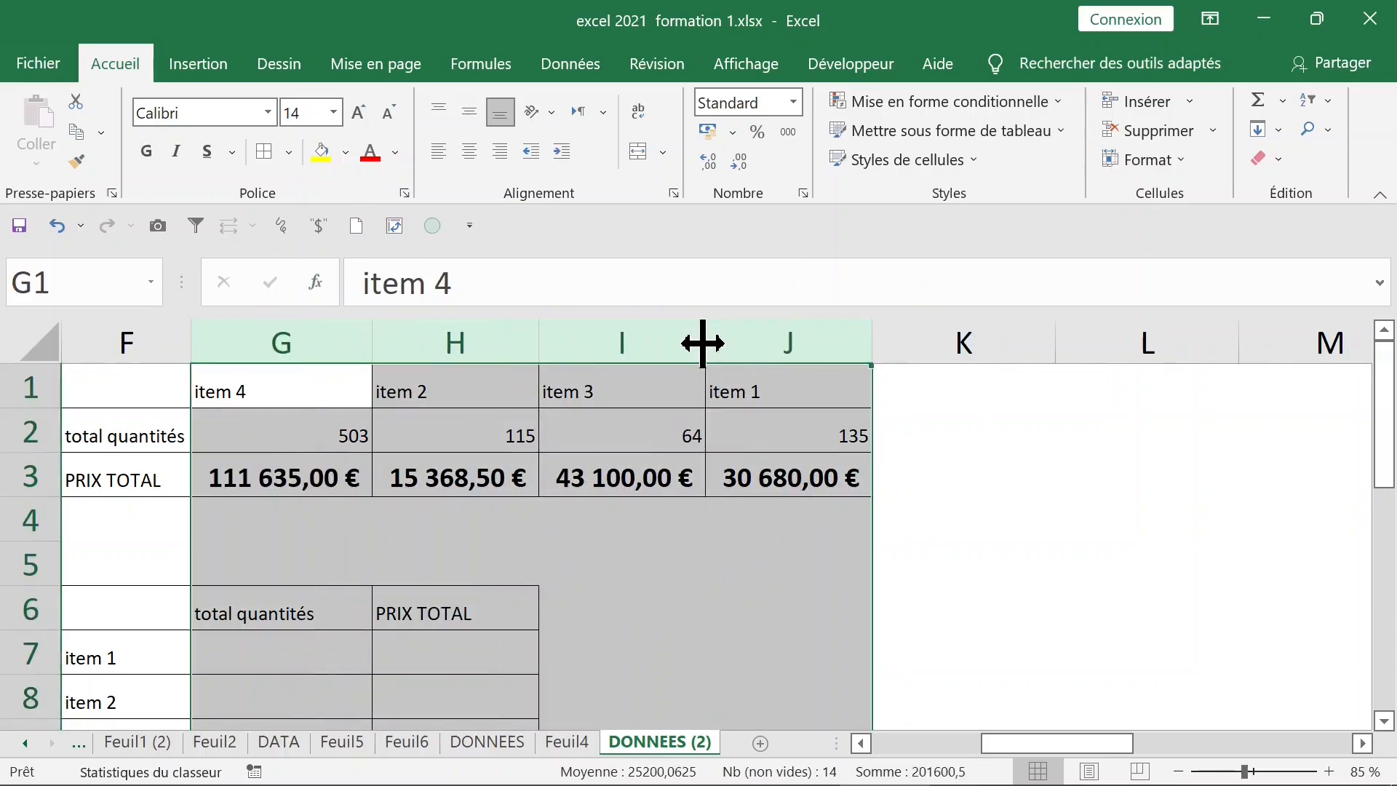
{"action": "double_click", "coordinate": [121, 65]}
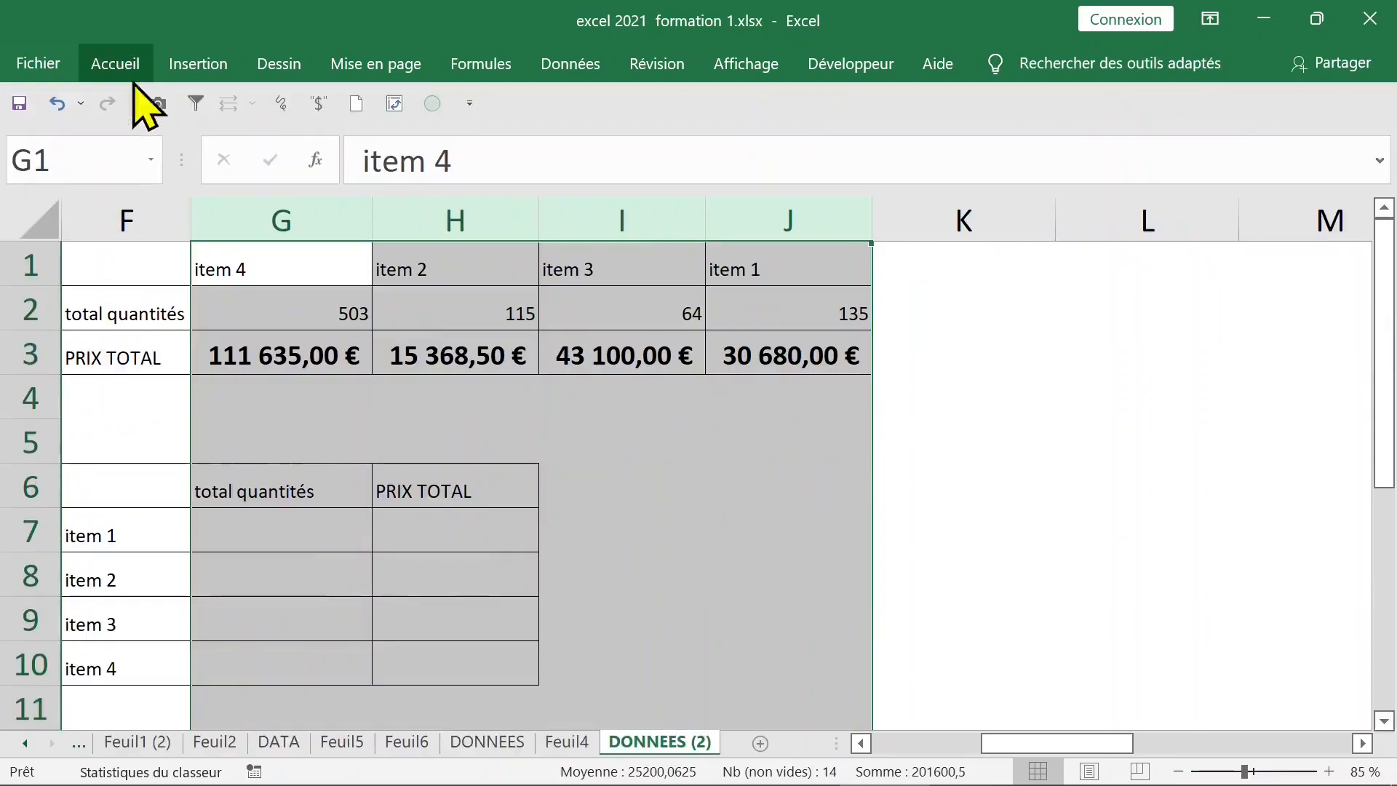
{"action": "left_click", "coordinate": [310, 361]}
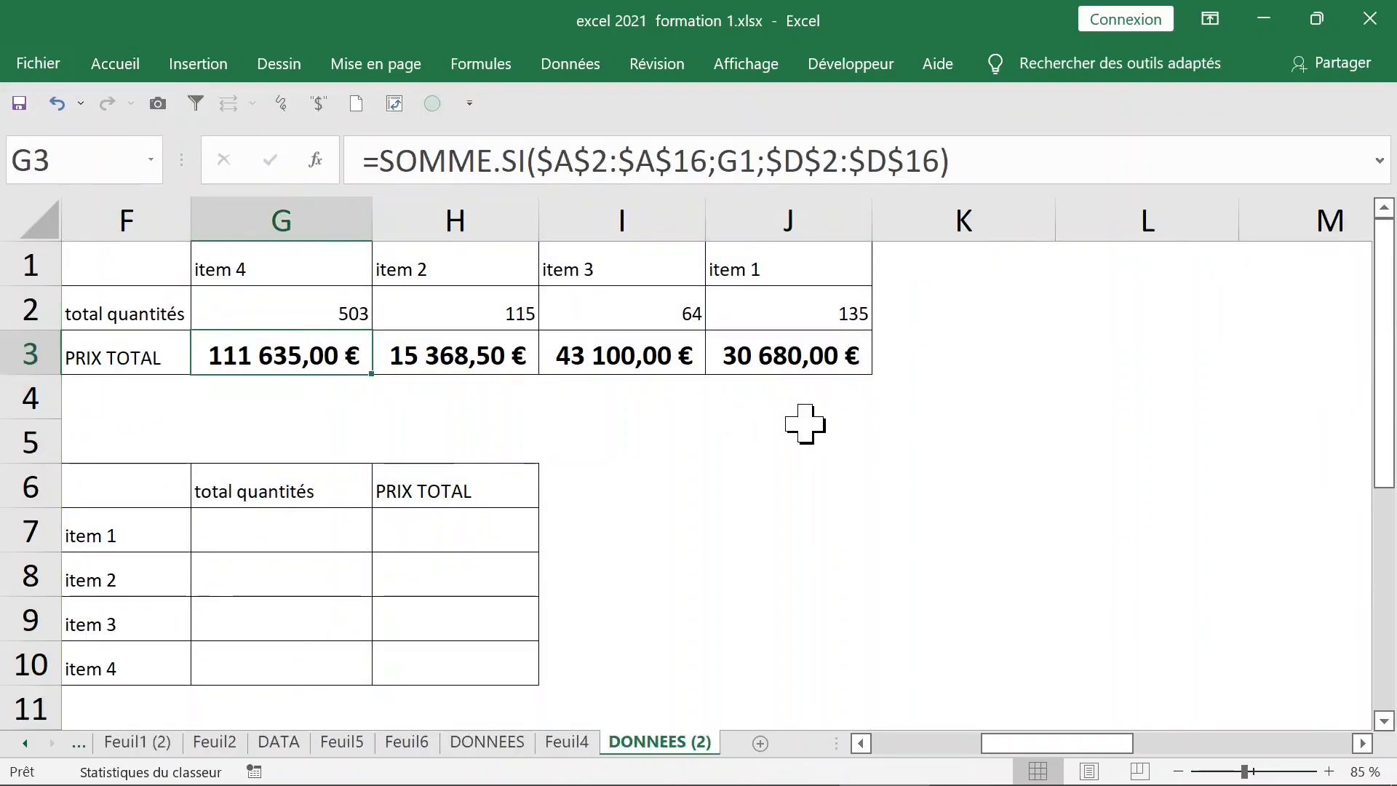
Start a =somme,si formula in G7, the item 1 total quantités cell of the lower table
{"action": "key", "text": "Down"}
{"action": "key", "text": "Down"}
{"action": "key", "text": "Down"}
{"action": "key", "text": "Down"}
{"action": "key", "text": "Left"}
{"action": "key", "text": "Left"}
{"action": "key", "text": "Left"}
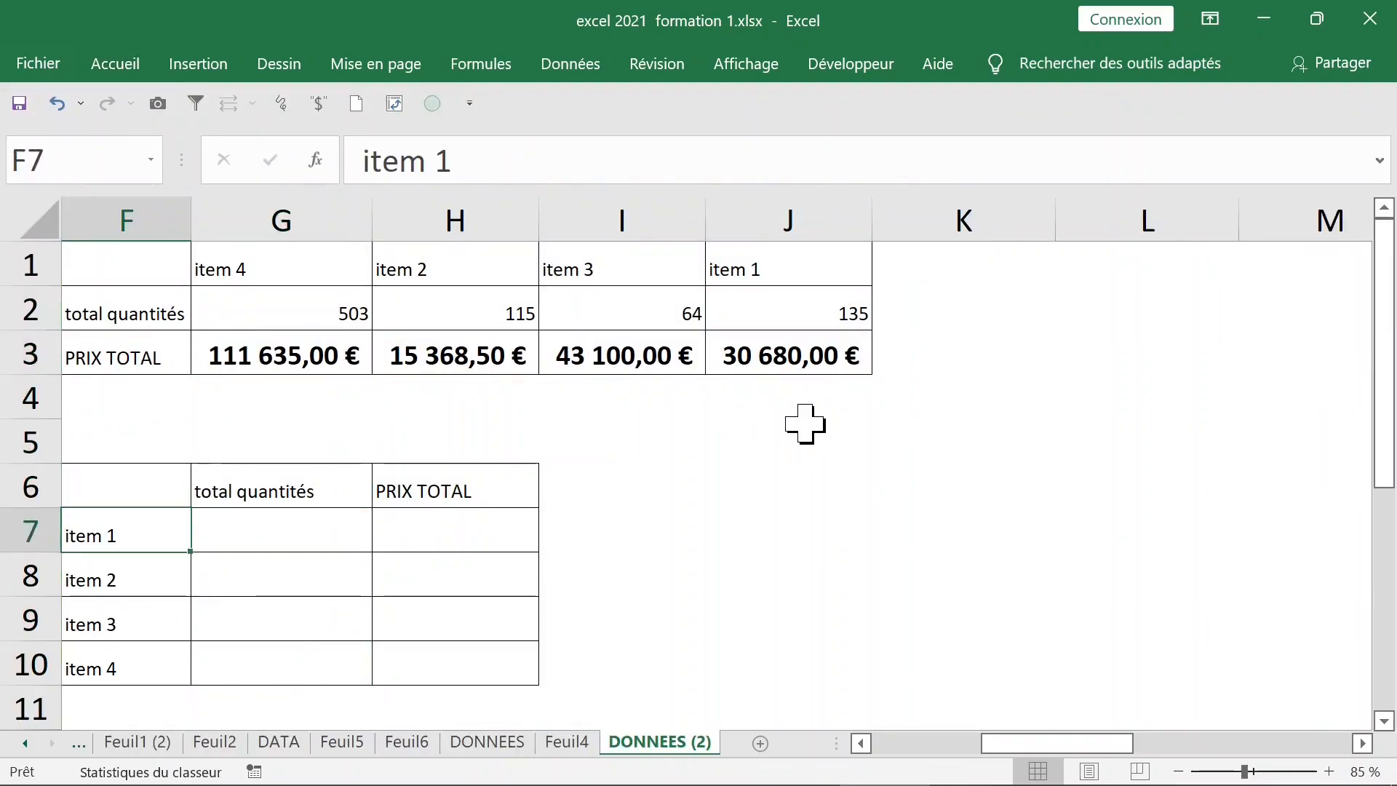
{"action": "key", "text": "Down"}
{"action": "key", "text": "Down"}
{"action": "key", "text": "Down"}
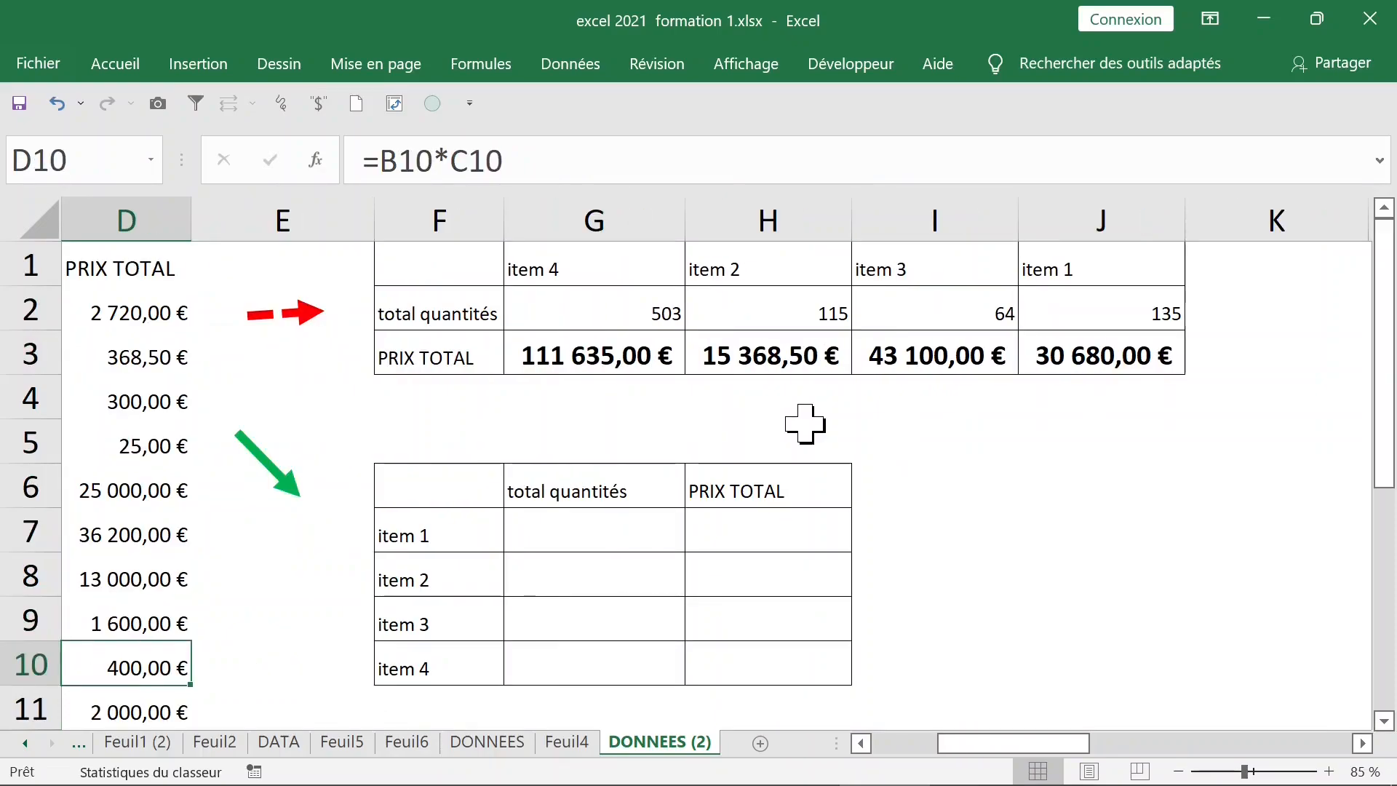
{"action": "left_click", "coordinate": [609, 514]}
{"action": "left_click", "coordinate": [779, 530]}
{"action": "left_click", "coordinate": [658, 522]}
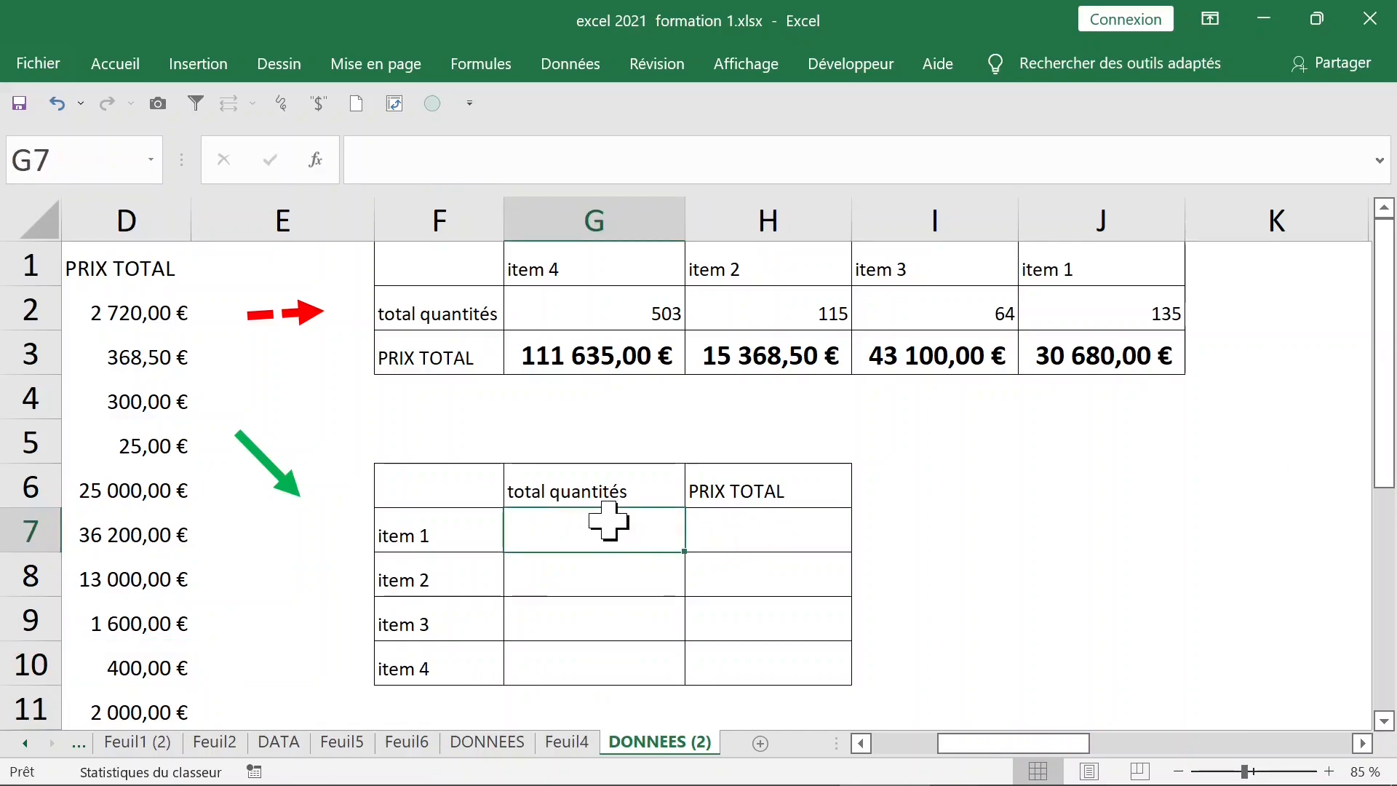
{"action": "double_click", "coordinate": [608, 518]}
{"action": "type", "text": "="}
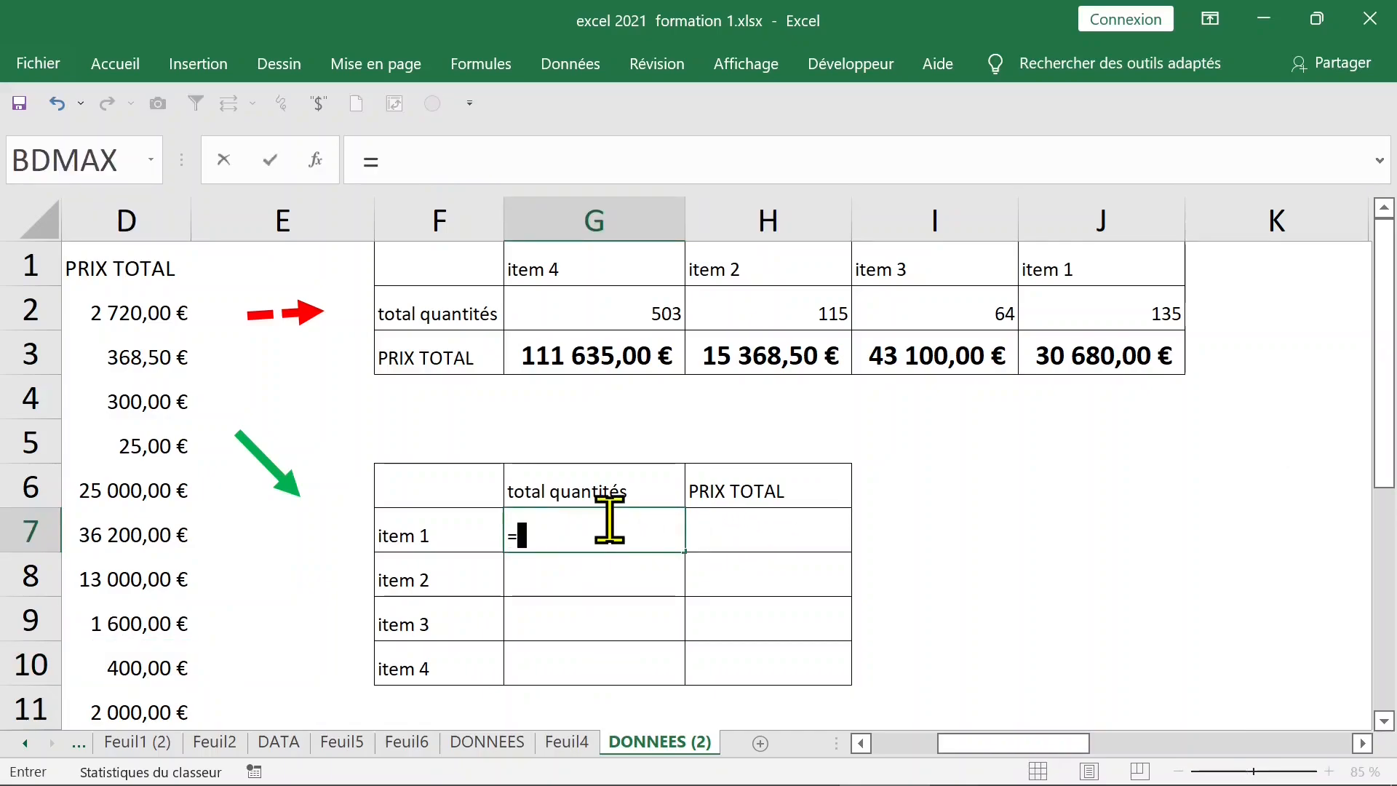
{"action": "type", "text": "somme,"}
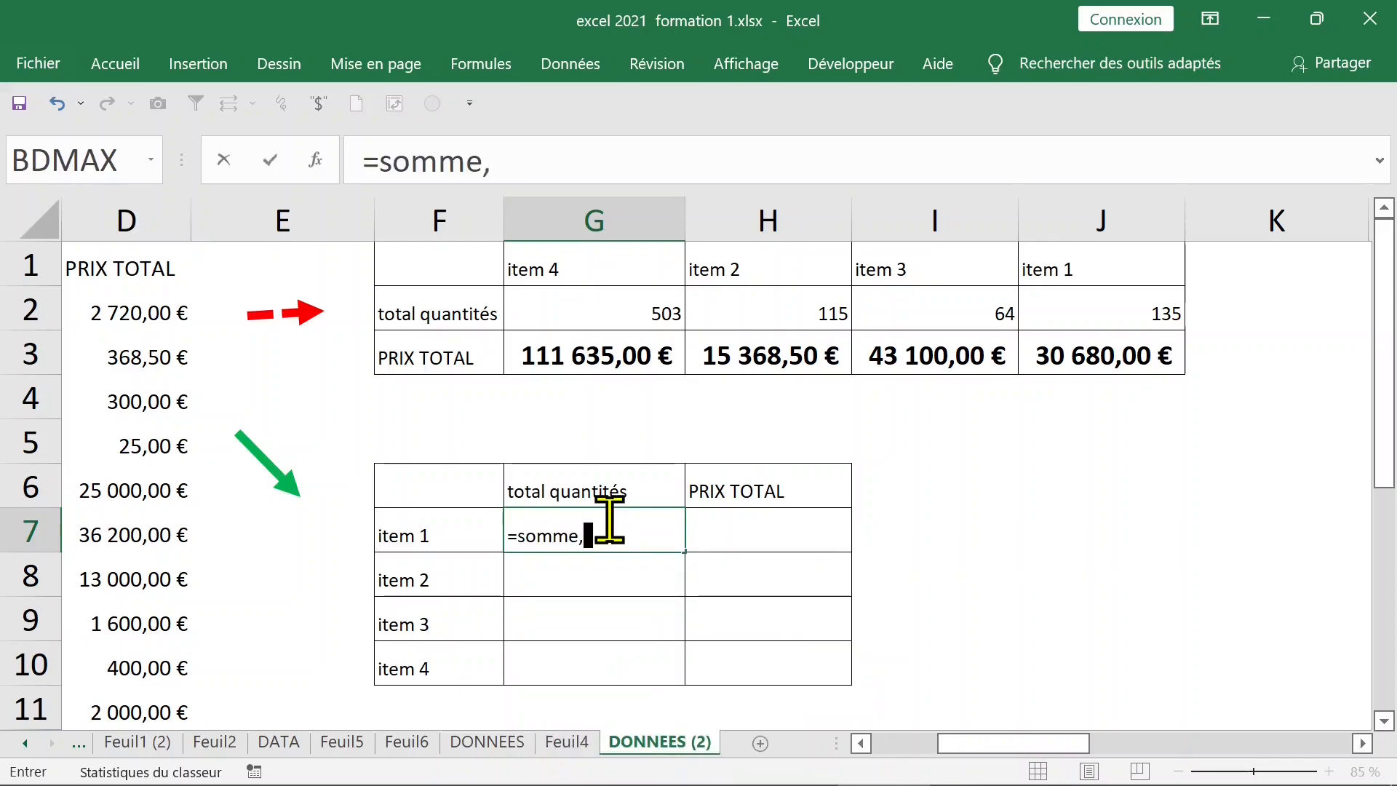
{"action": "type", "text": "si"}
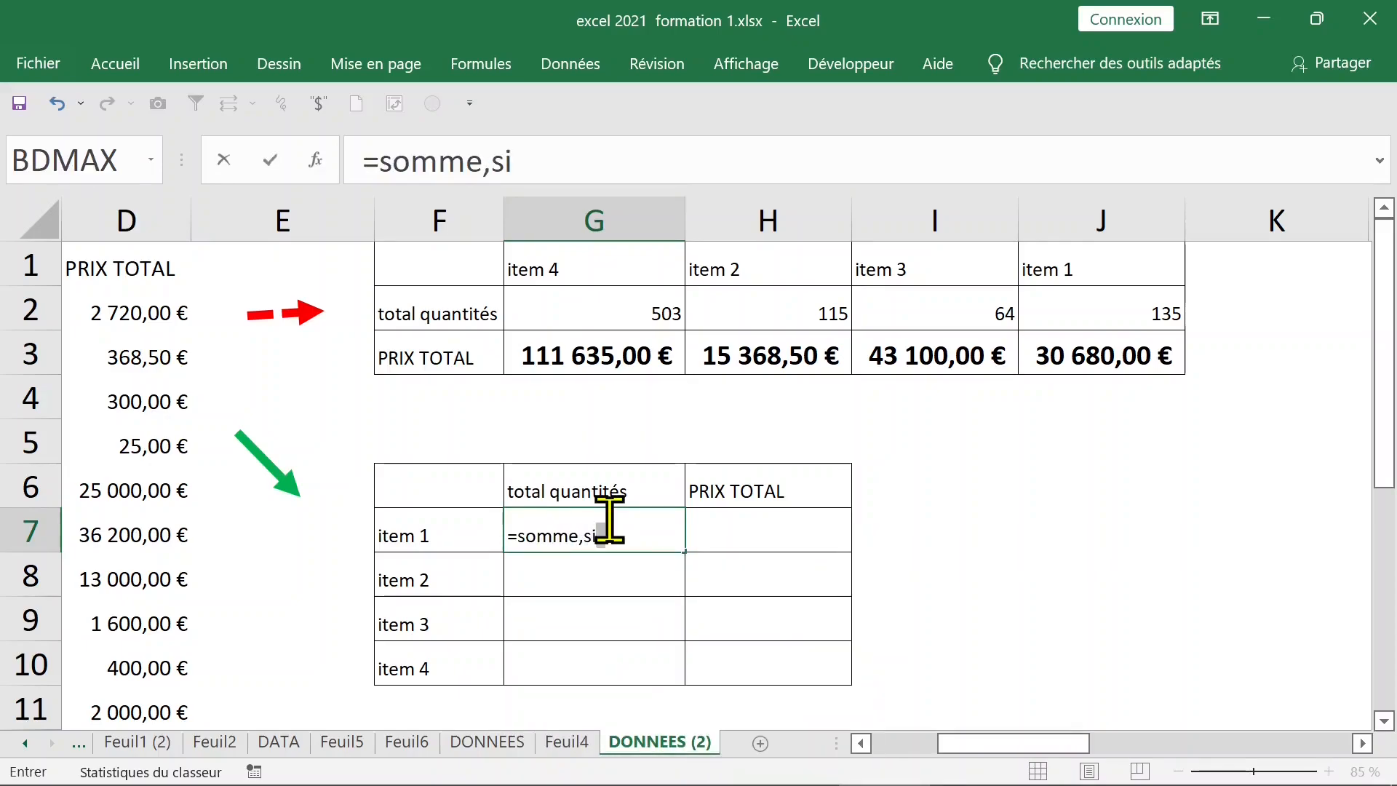
{"action": "key", "text": "Return"}
Fix the function name to =somme.si and add its opening parenthesis
{"action": "left_click", "coordinate": [620, 547]}
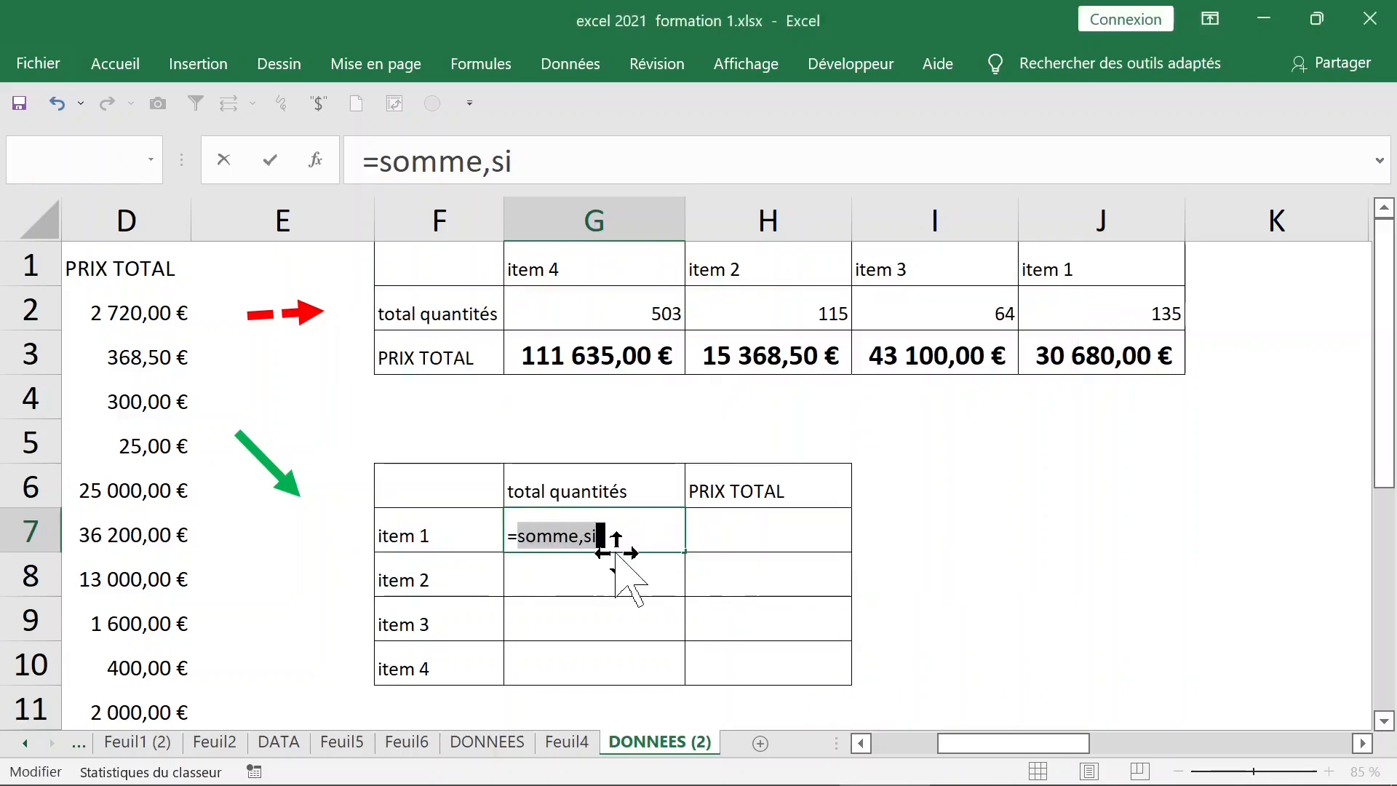
{"action": "left_click", "coordinate": [491, 161]}
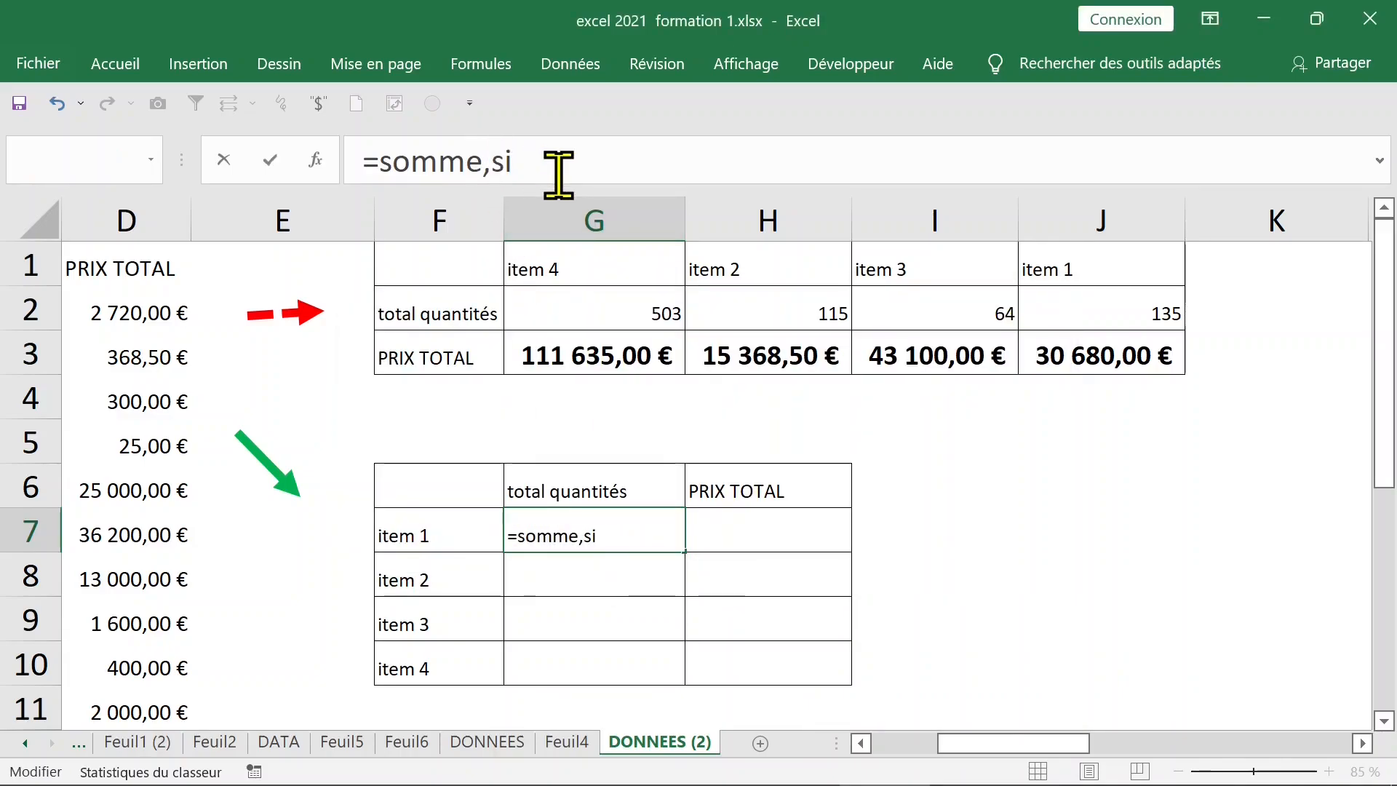
{"action": "key", "text": "BackSpace"}
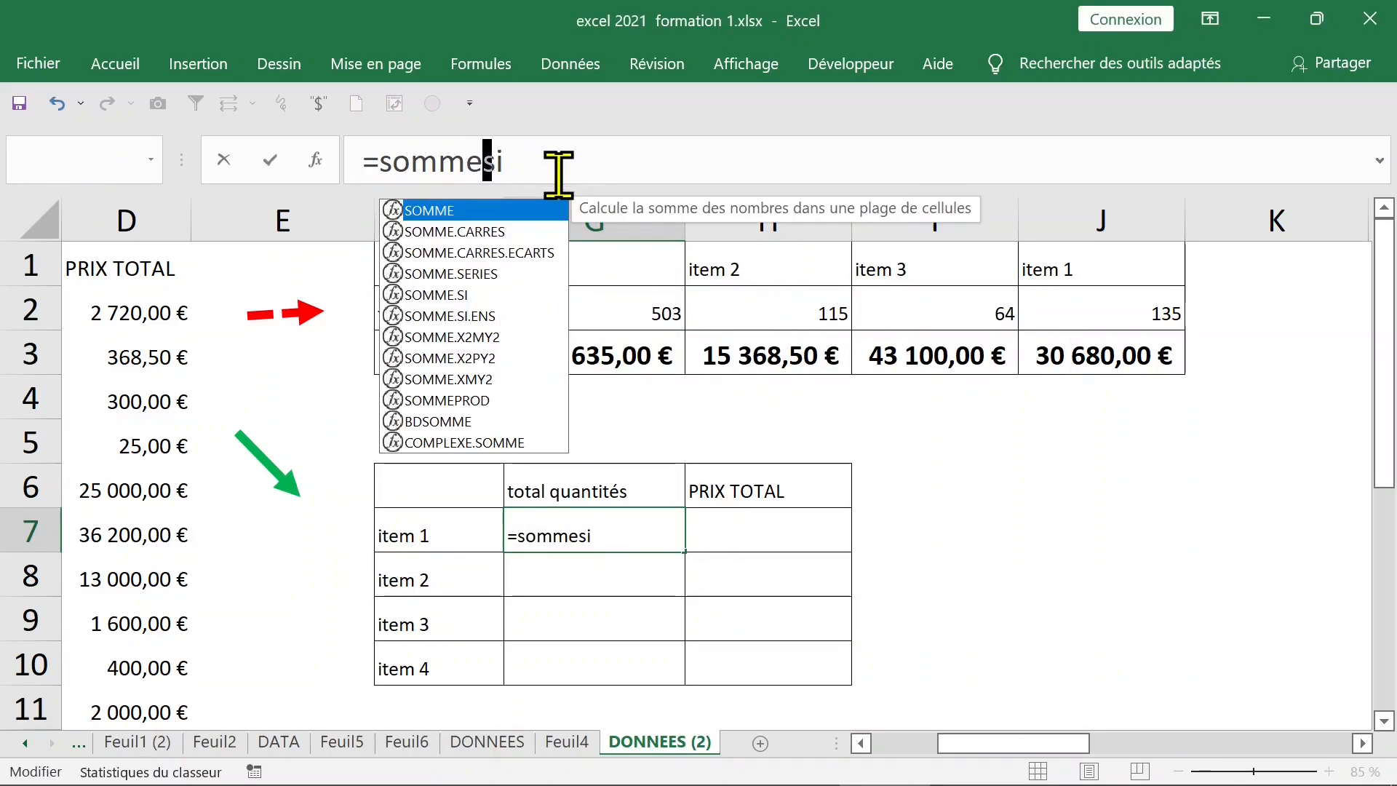
{"action": "type", "text": "?"}
{"action": "key", "text": "BackSpace"}
{"action": "type", "text": ","}
{"action": "key", "text": "BackSpace"}
{"action": "type", "text": ";"}
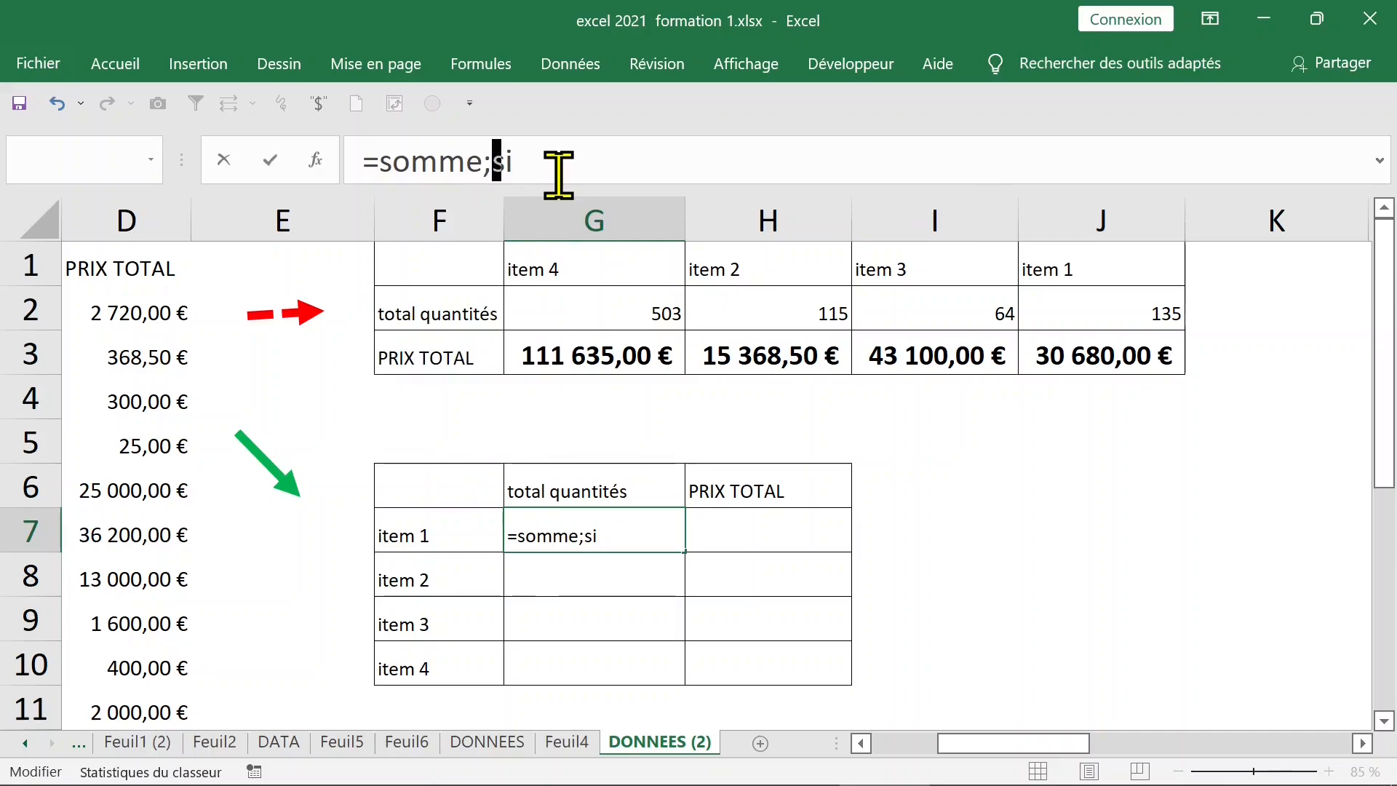
{"action": "key", "text": "BackSpace"}
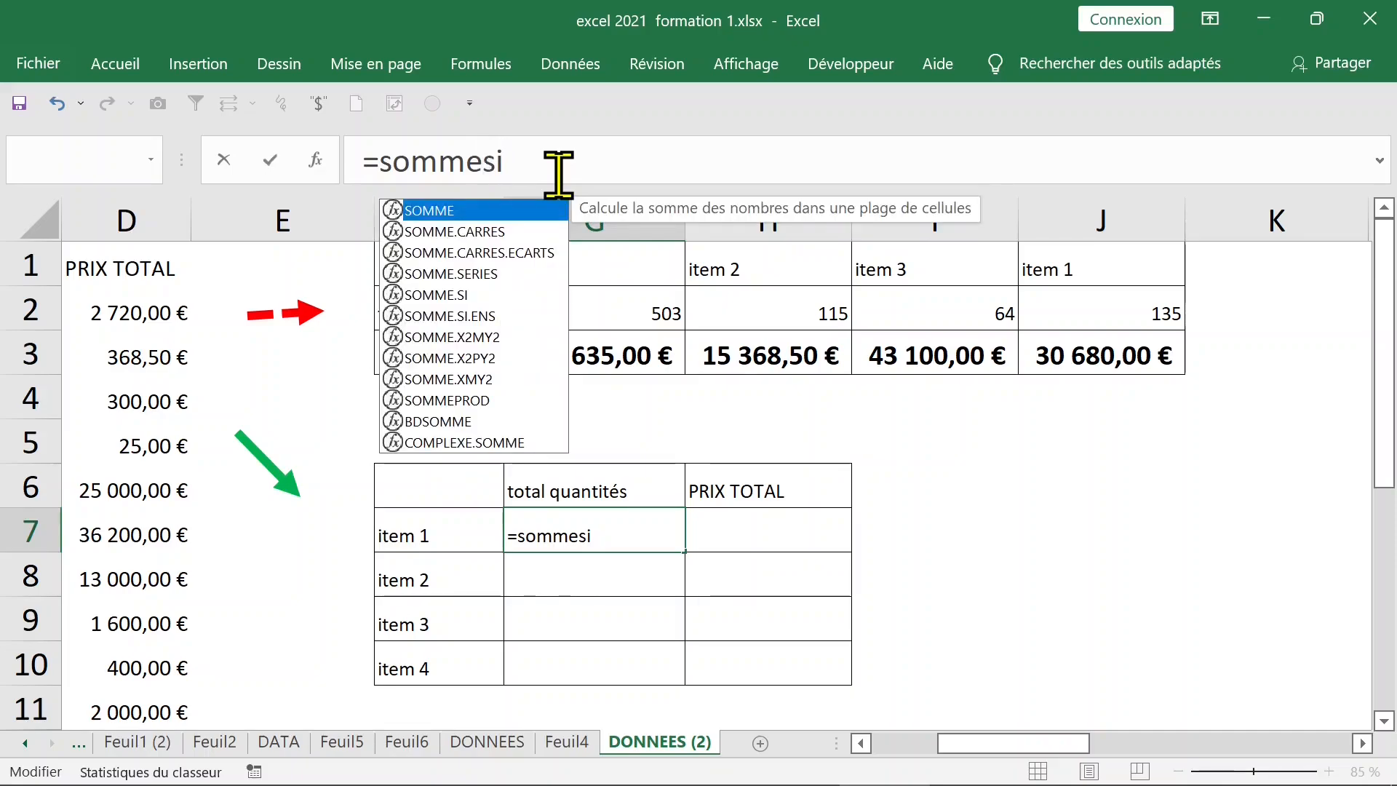
{"action": "type", "text": "."}
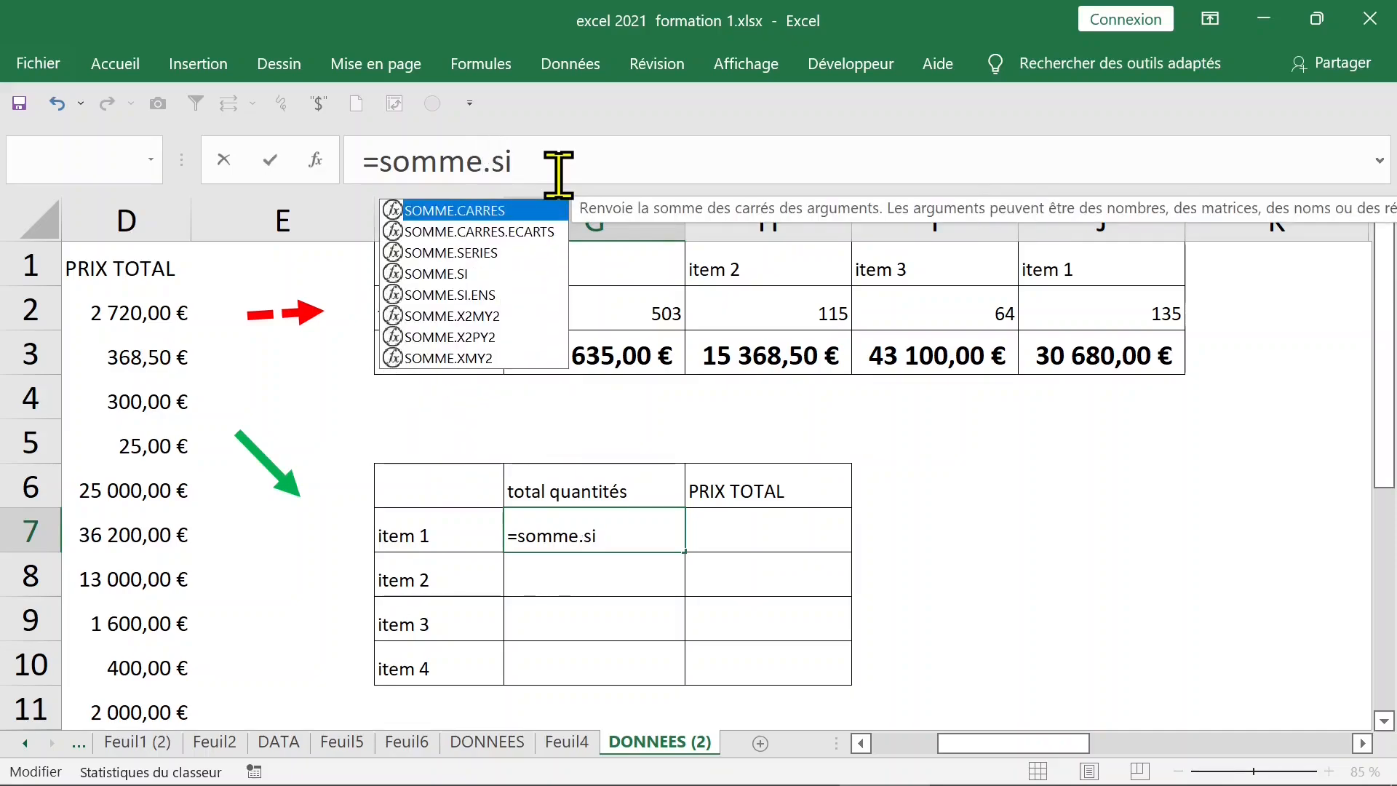
{"action": "left_click", "coordinate": [562, 160]}
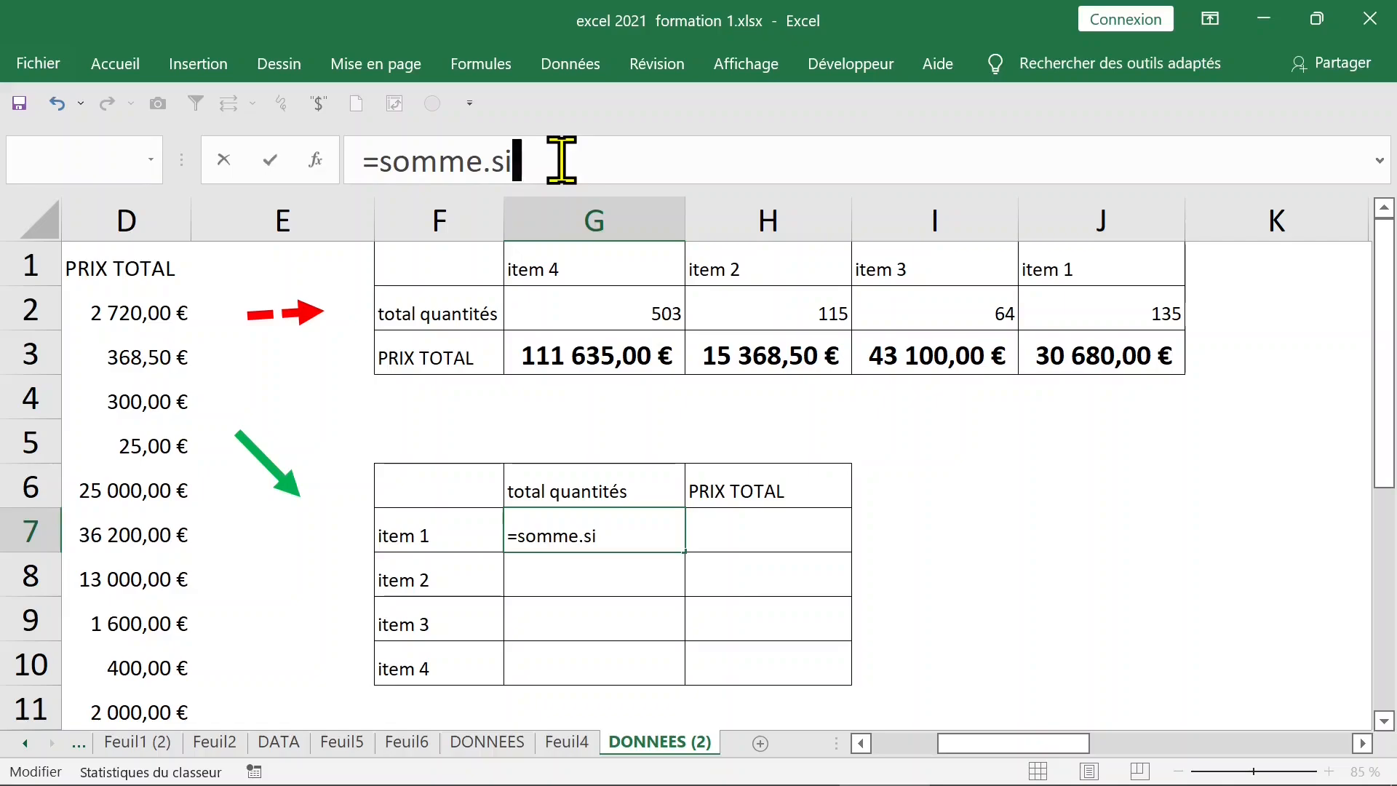
{"action": "type", "text": "("}
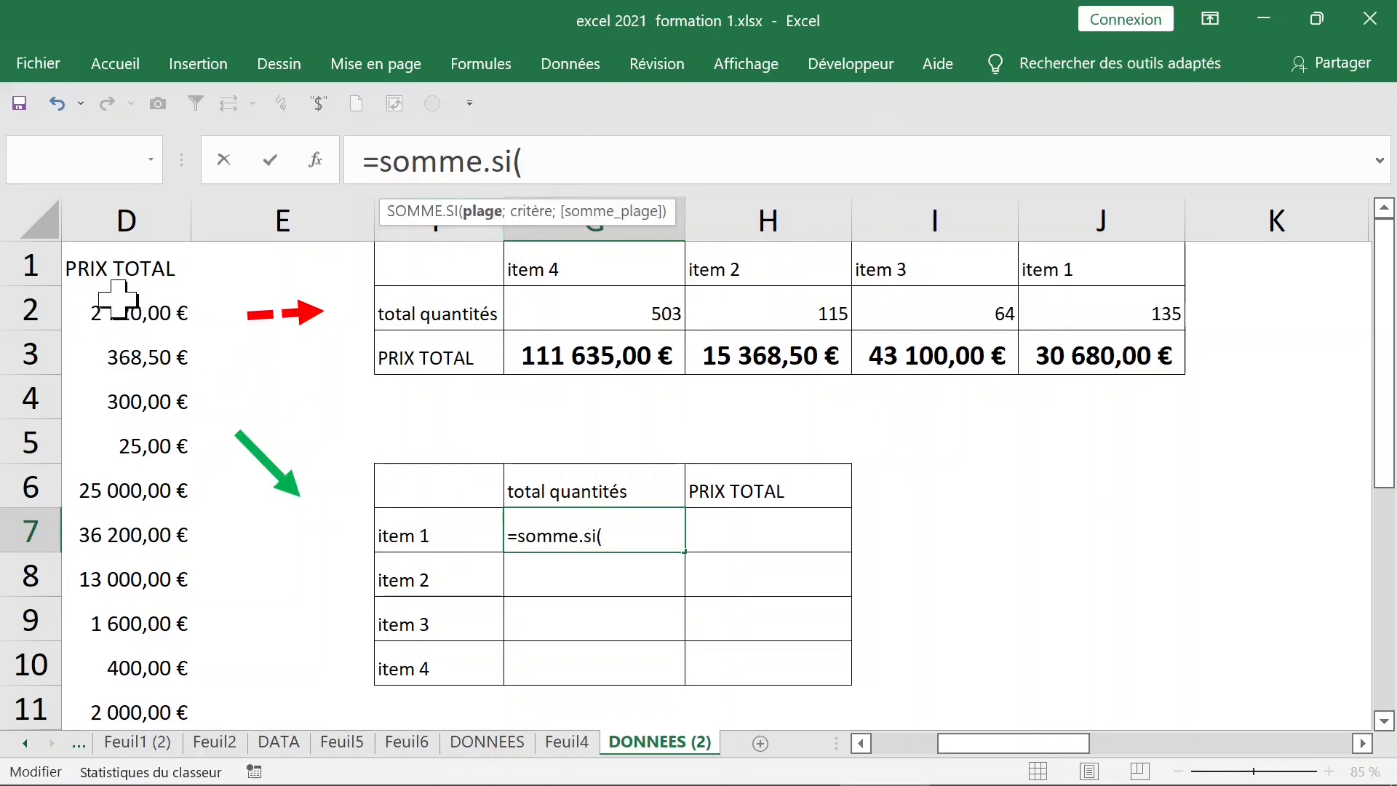
In G7's SOMME.SI, set the criteria range to $A$2:$A$16 and the criterion to $F7
{"action": "left_click", "coordinate": [146, 313]}
{"action": "key", "text": "Left"}
{"action": "key", "text": "Left"}
{"action": "key", "text": "Left"}
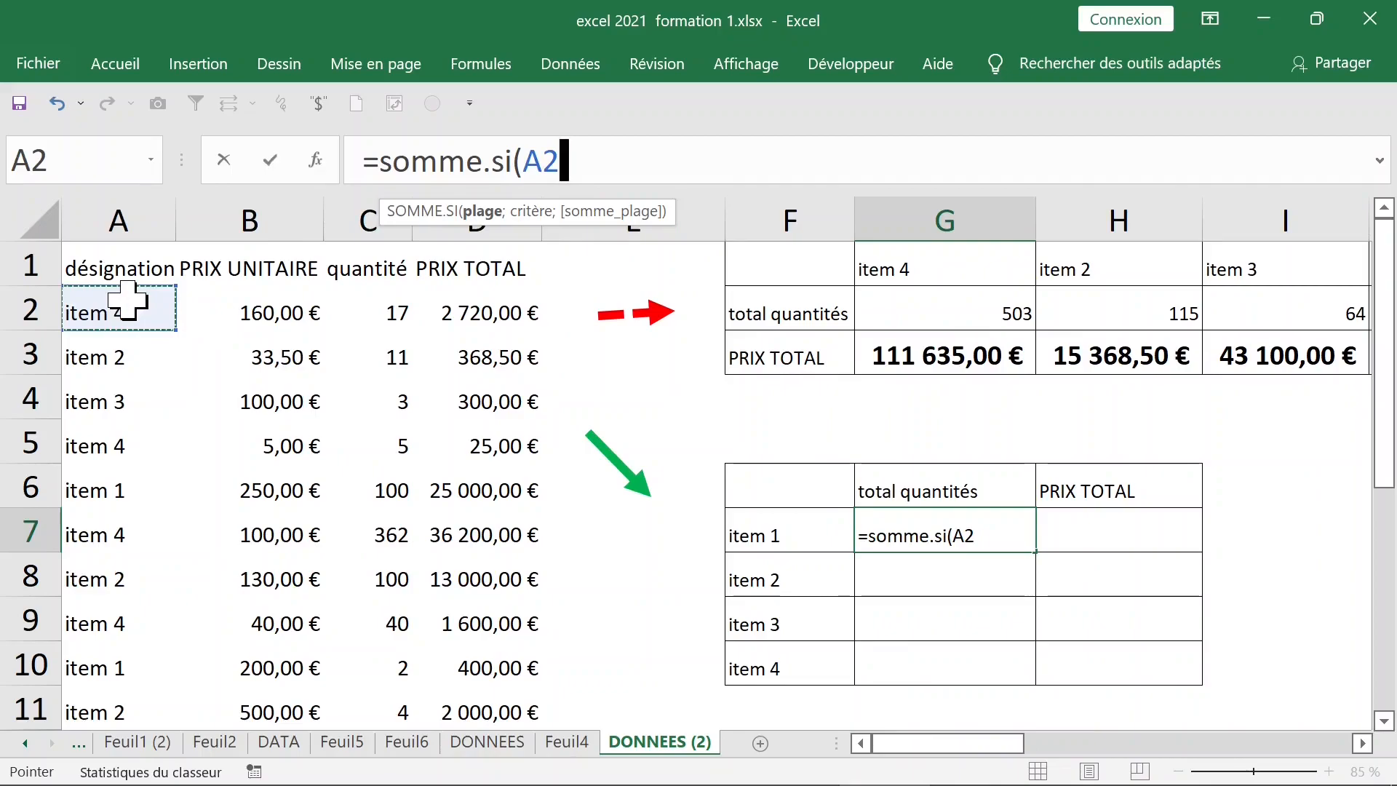
{"action": "key", "text": "ctrl+shift+Down"}
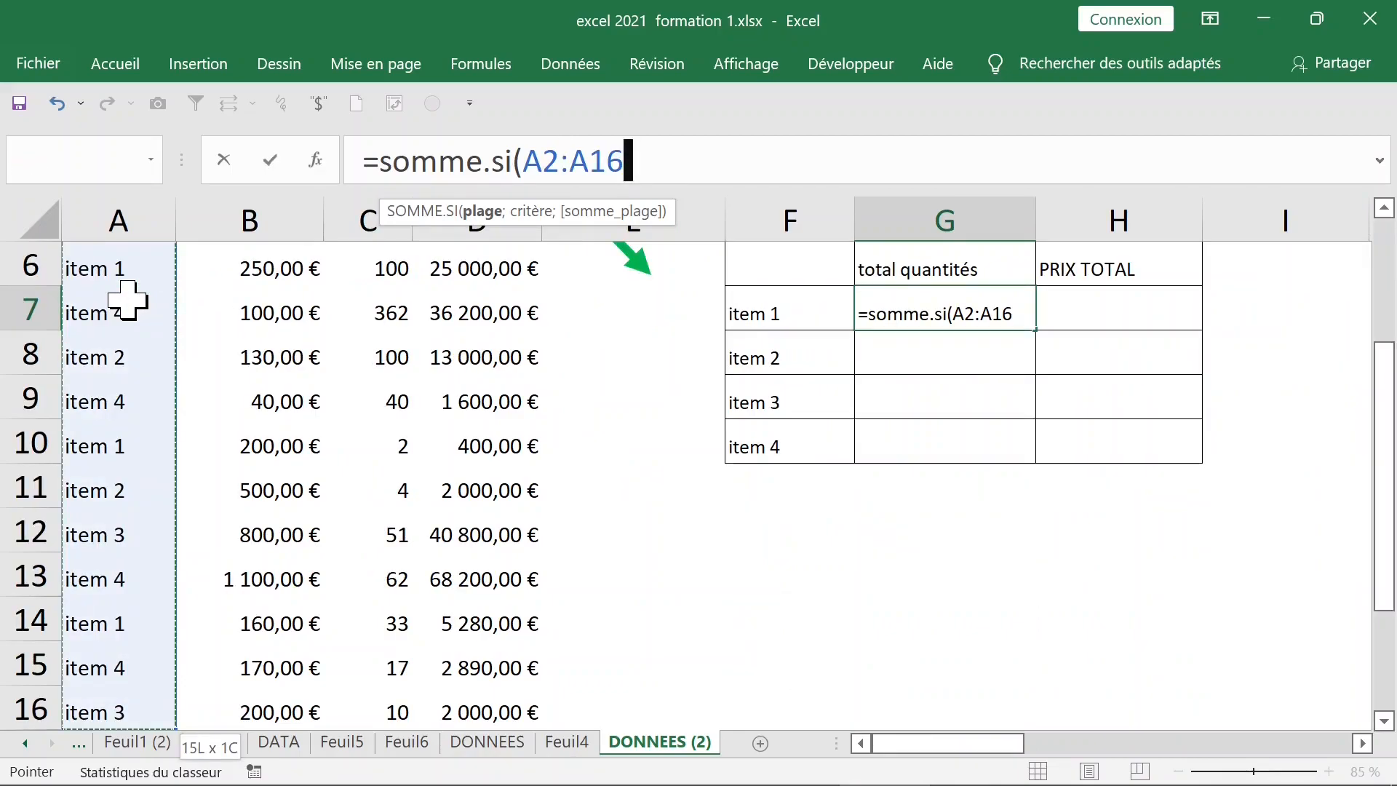
{"action": "key", "text": "F4"}
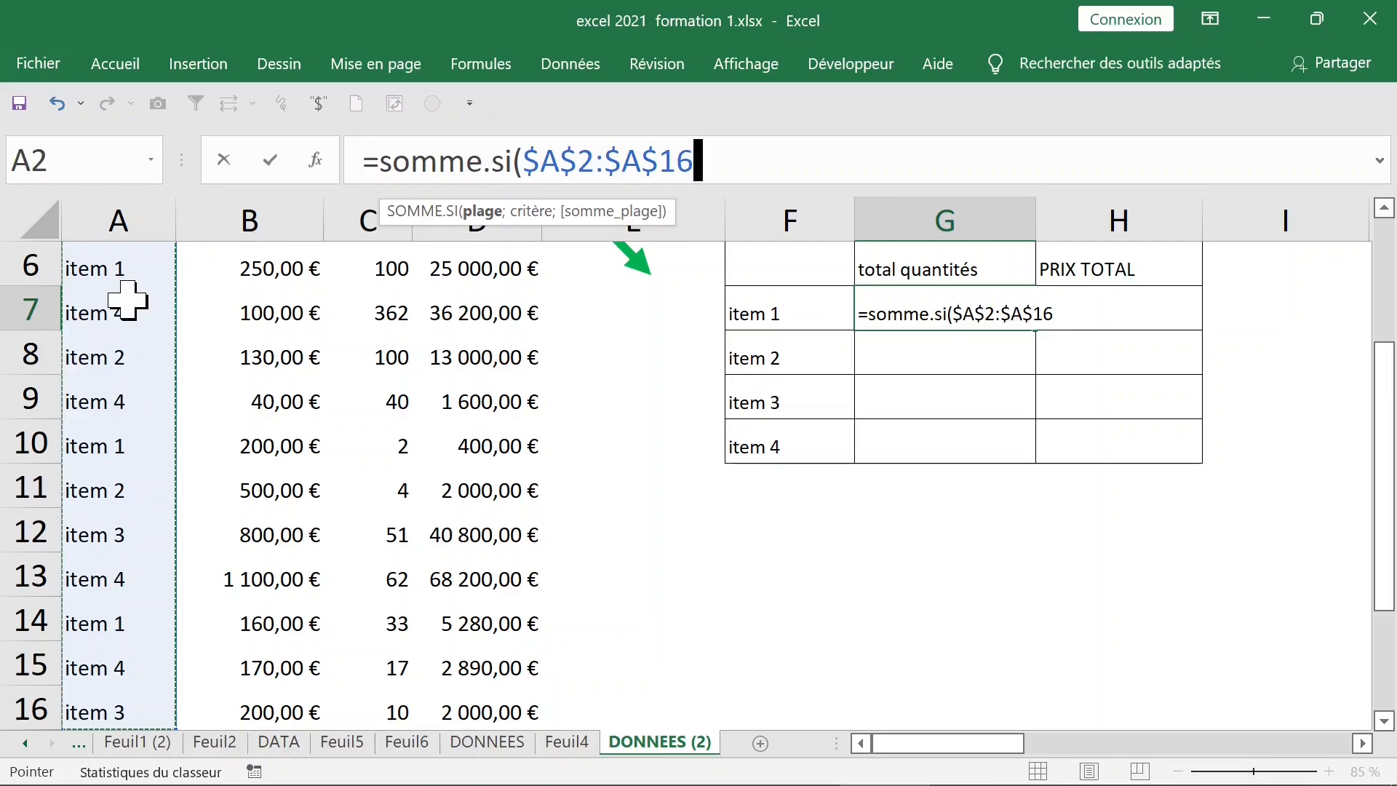
{"action": "type", "text": ";"}
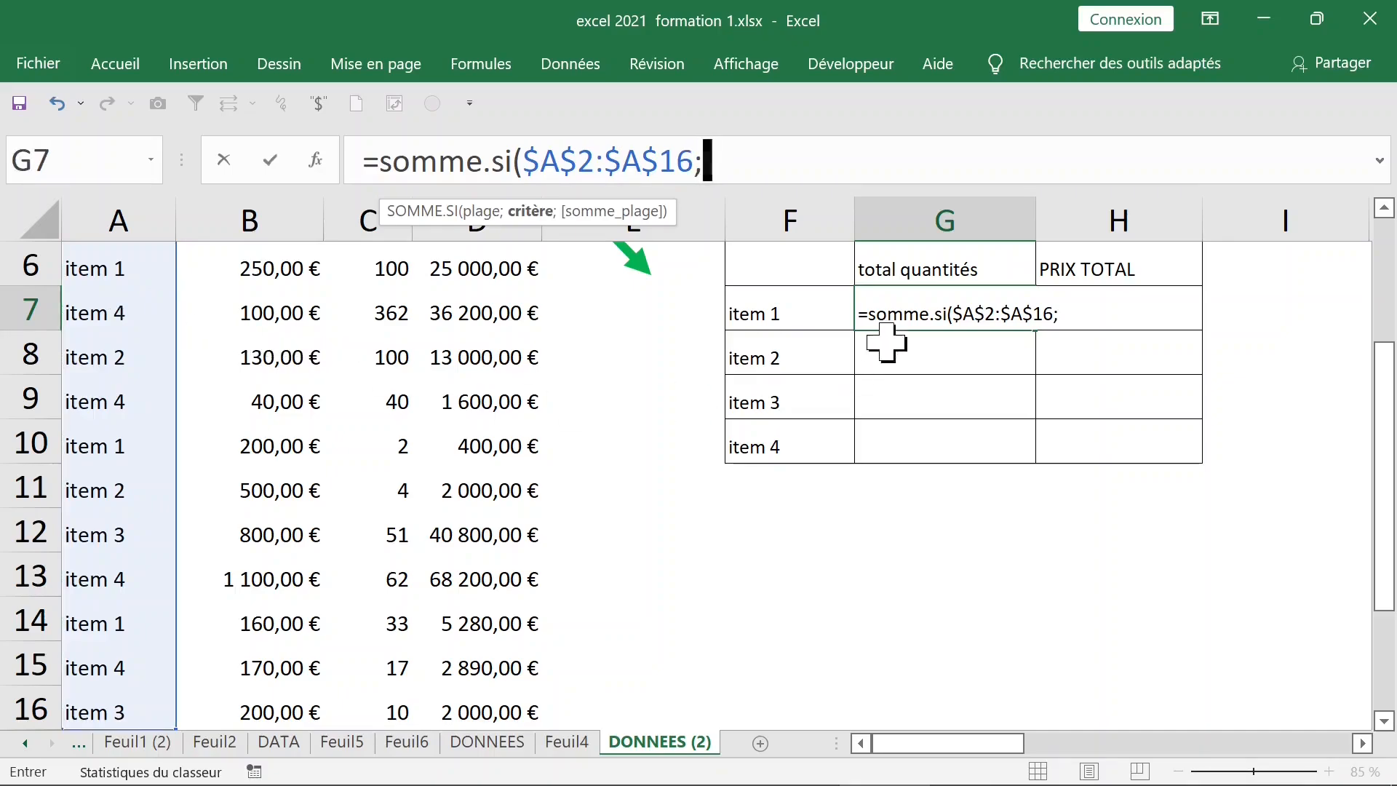
{"action": "left_click", "coordinate": [804, 317]}
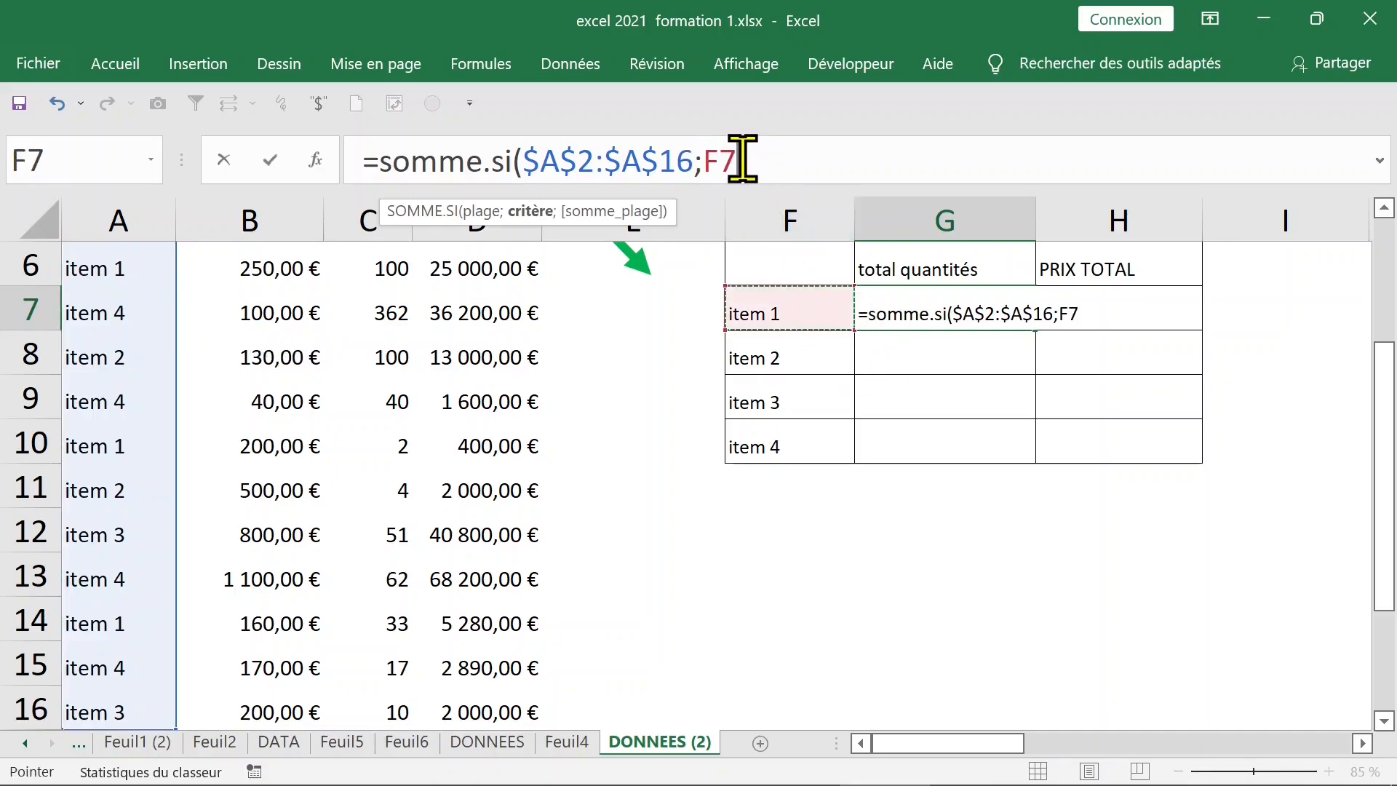
{"action": "left_click", "coordinate": [723, 160]}
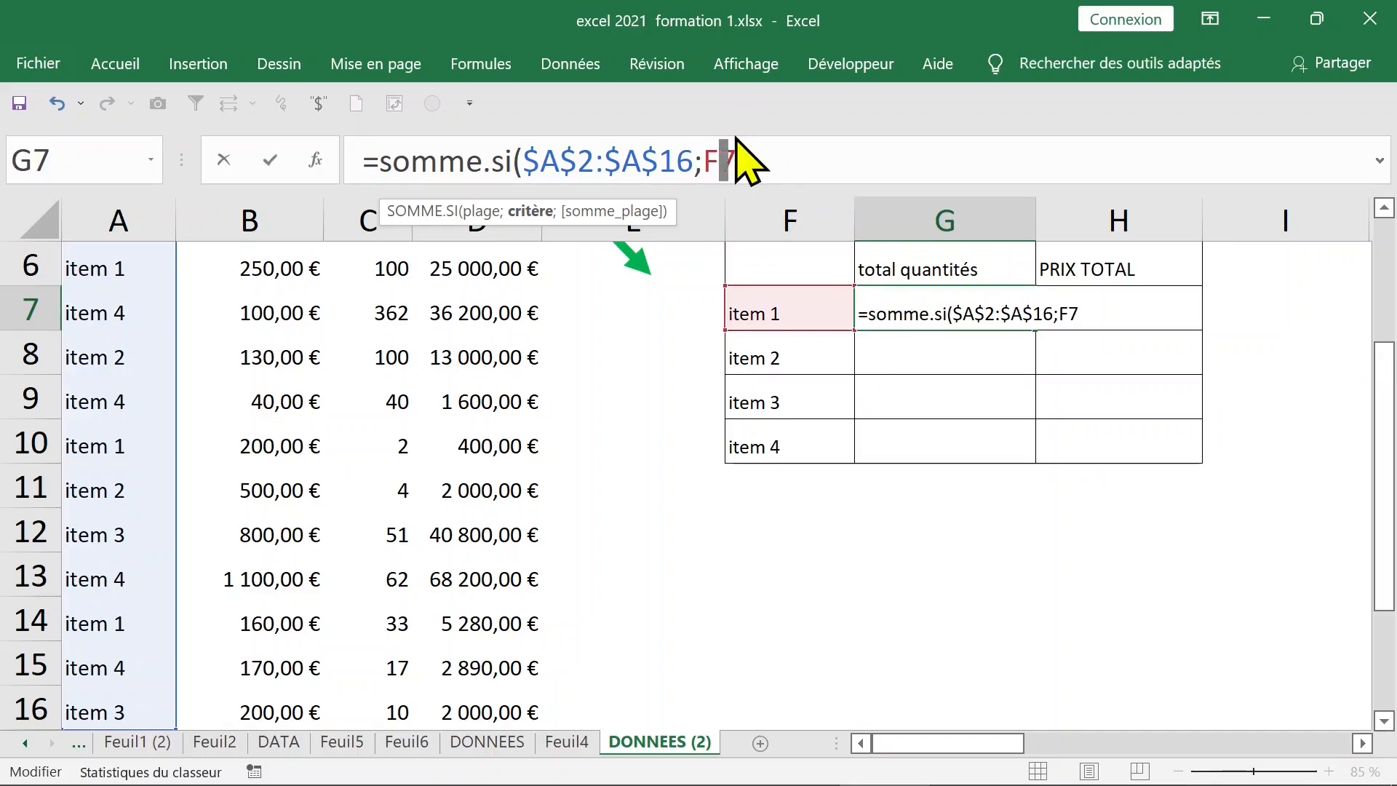
{"action": "key", "text": "F4"}
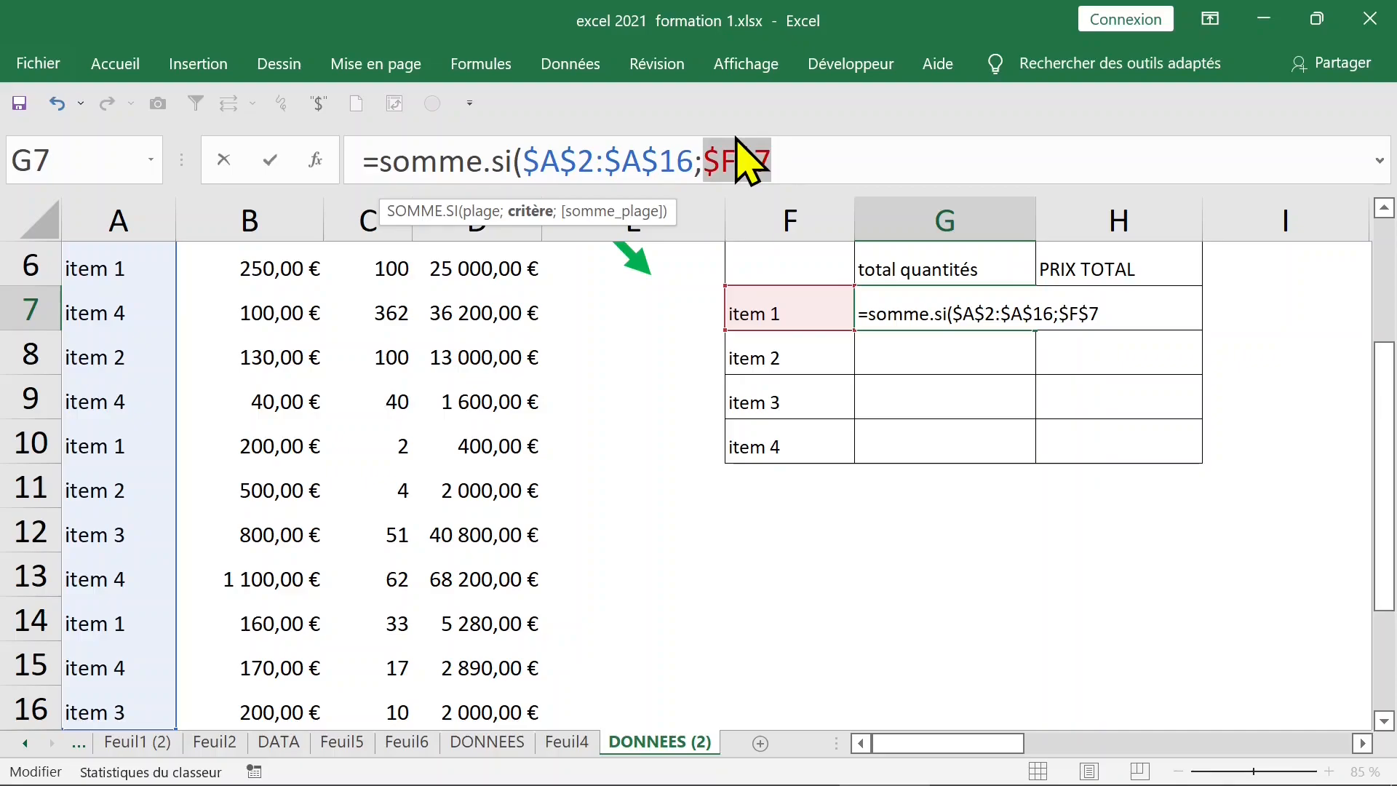
{"action": "key", "text": "F4"}
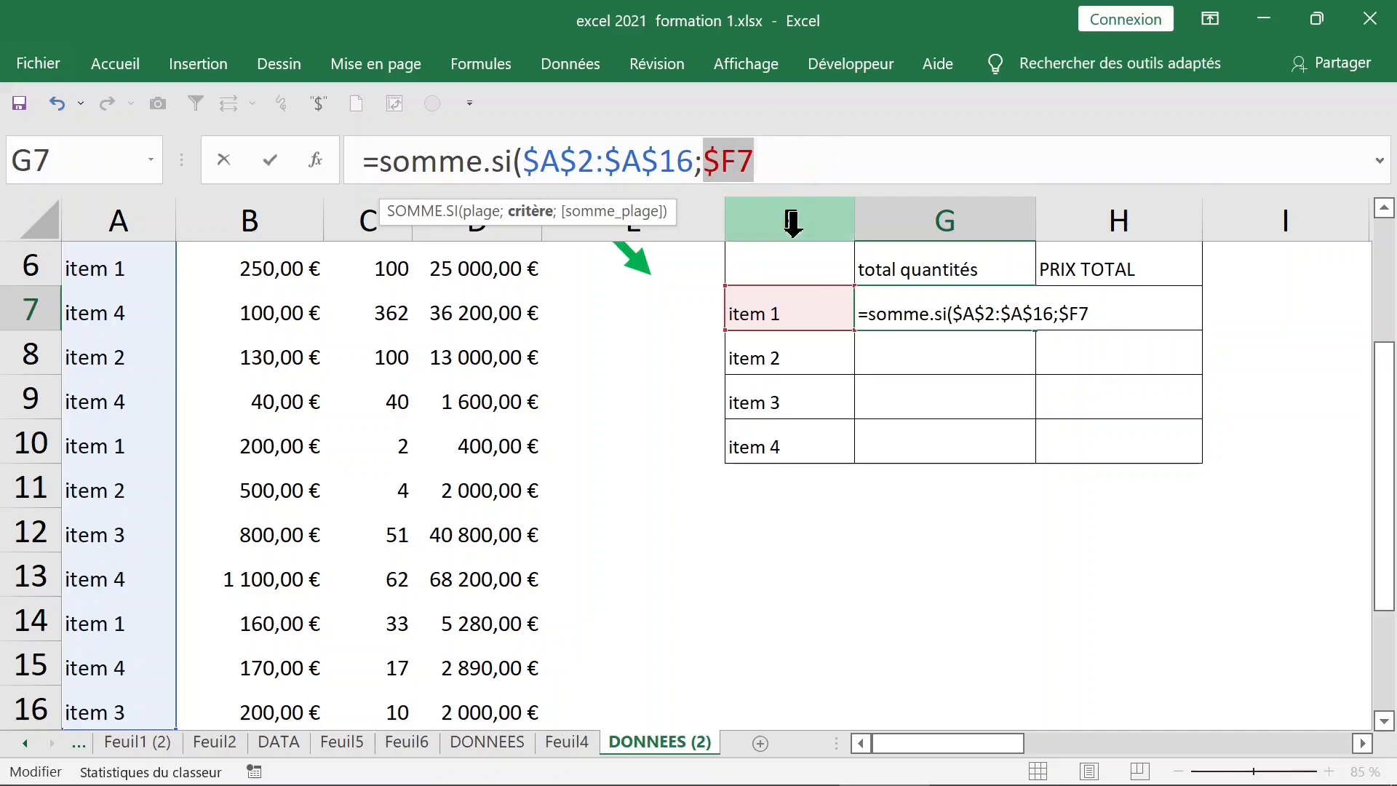
Add the sum range $C$2:$C$16 and close the formula, returning 135 for item 1
{"action": "left_click", "coordinate": [797, 159]}
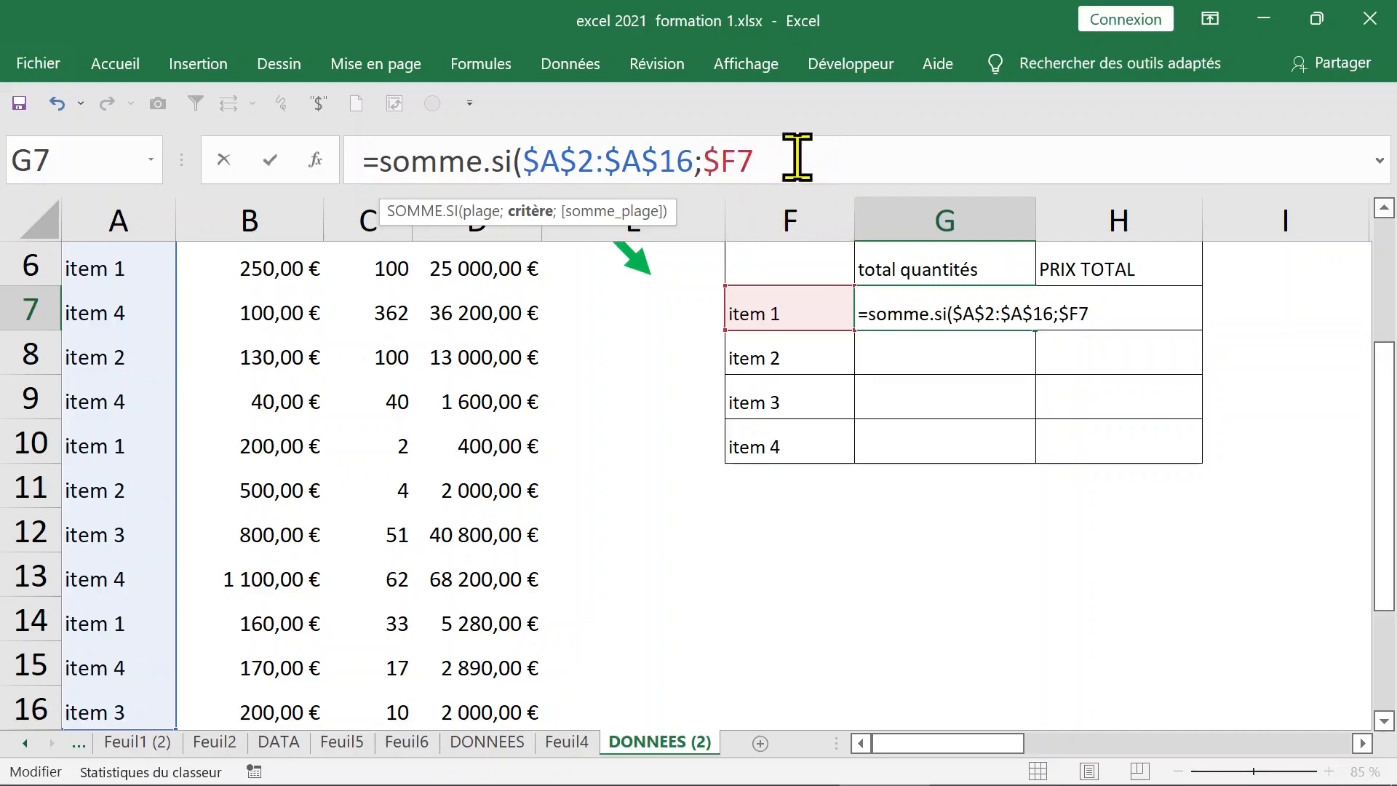
{"action": "type", "text": ";"}
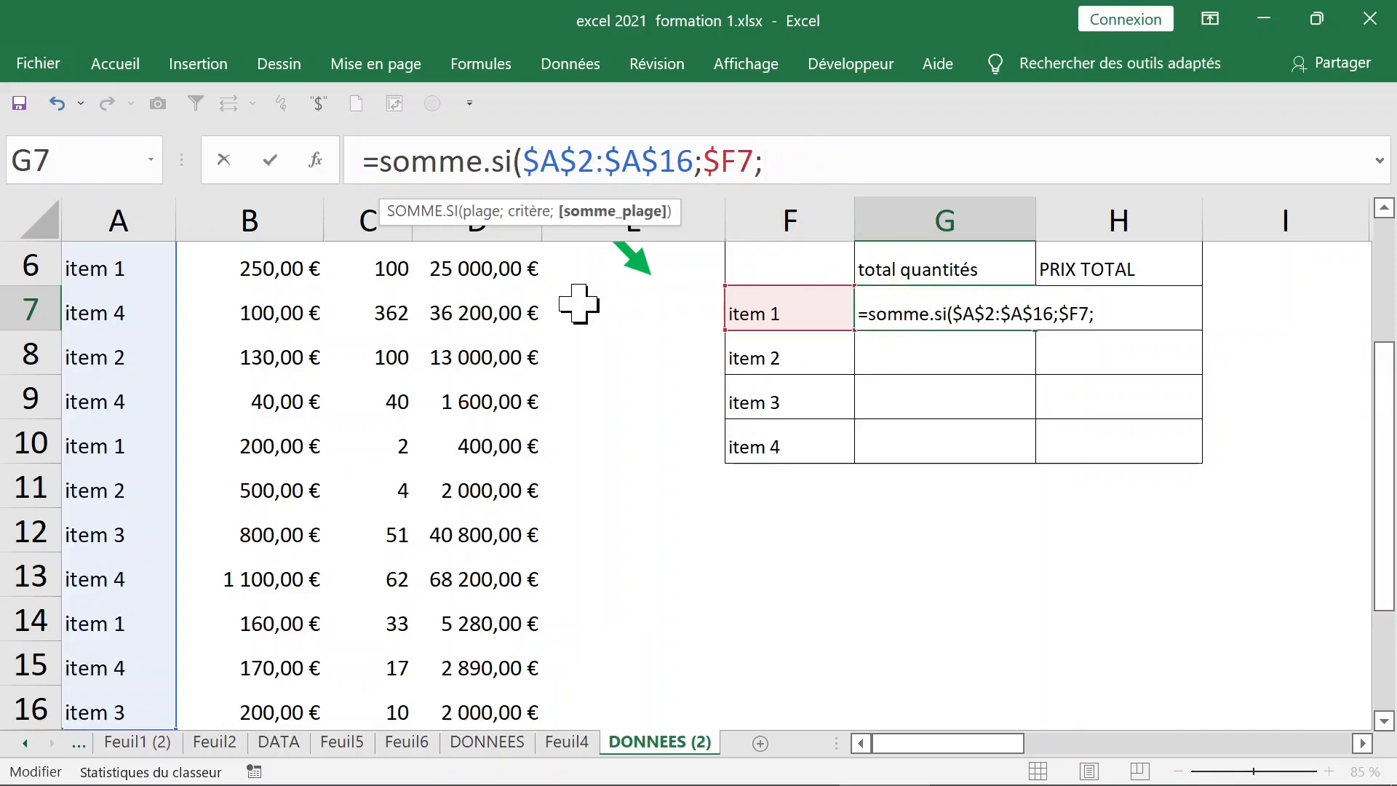
{"action": "scroll", "coordinate": [443, 309], "scroll_direction": "up", "scroll_amount": 2}
{"action": "left_click", "coordinate": [402, 311]}
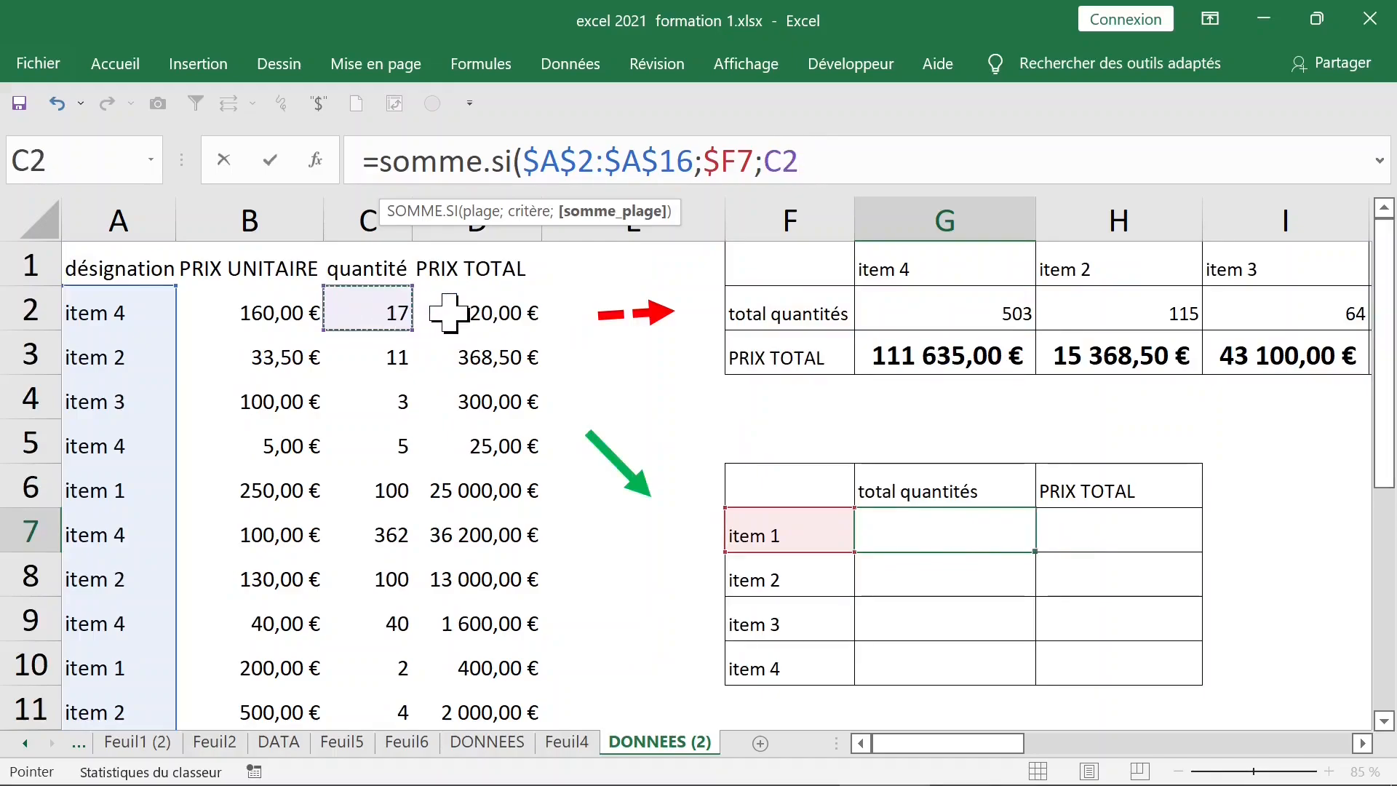
{"action": "key", "text": "ctrl+shift+Down"}
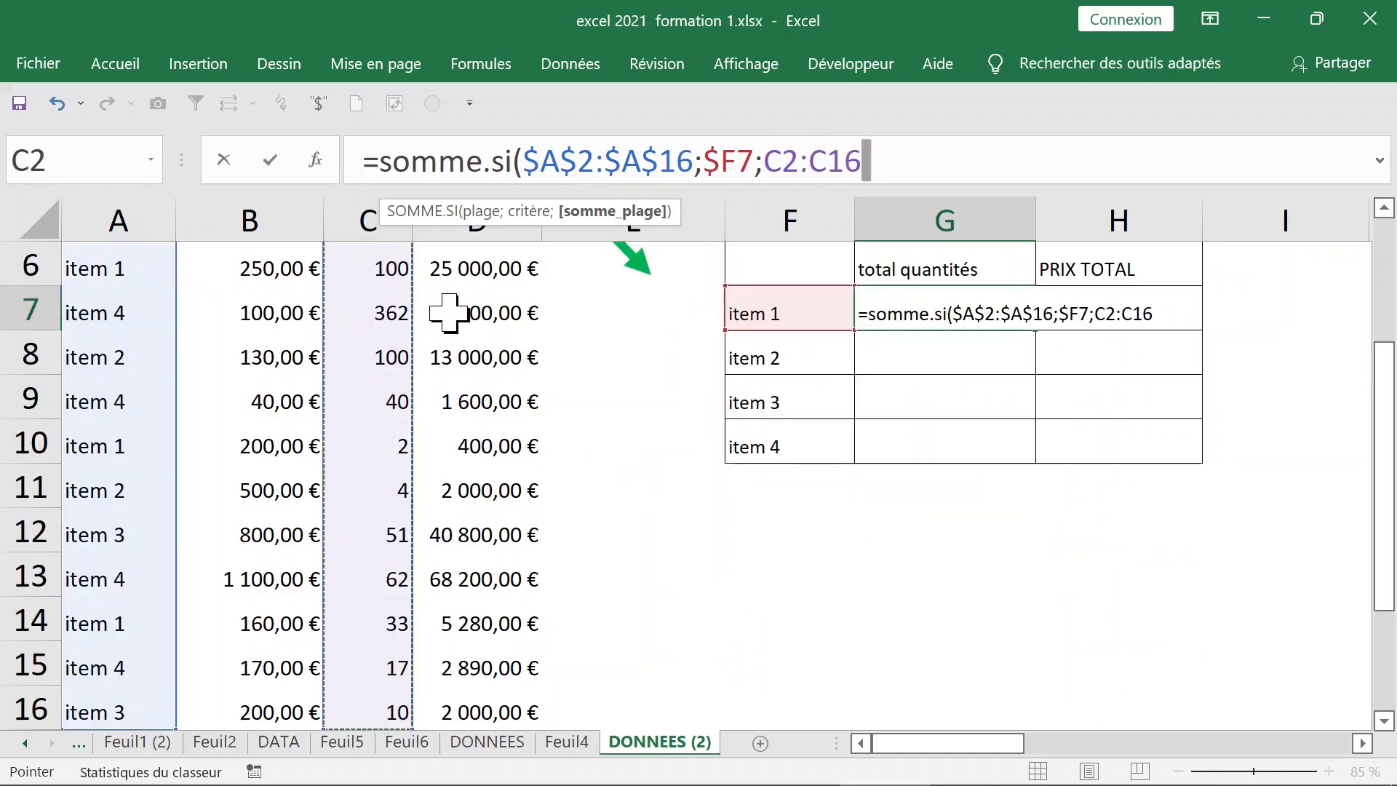
{"action": "key", "text": "F4"}
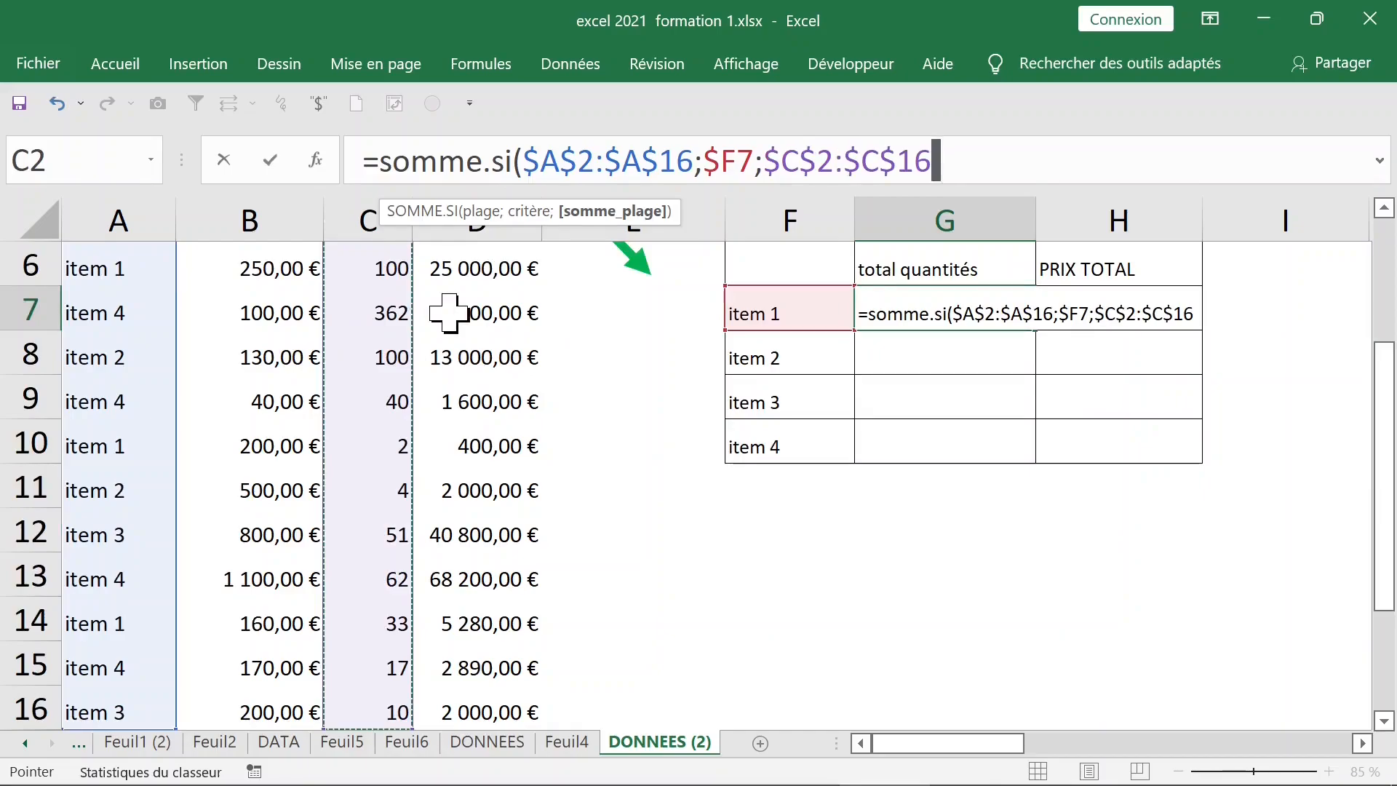
{"action": "type", "text": ")"}
{"action": "key", "text": "ctrl+Return"}
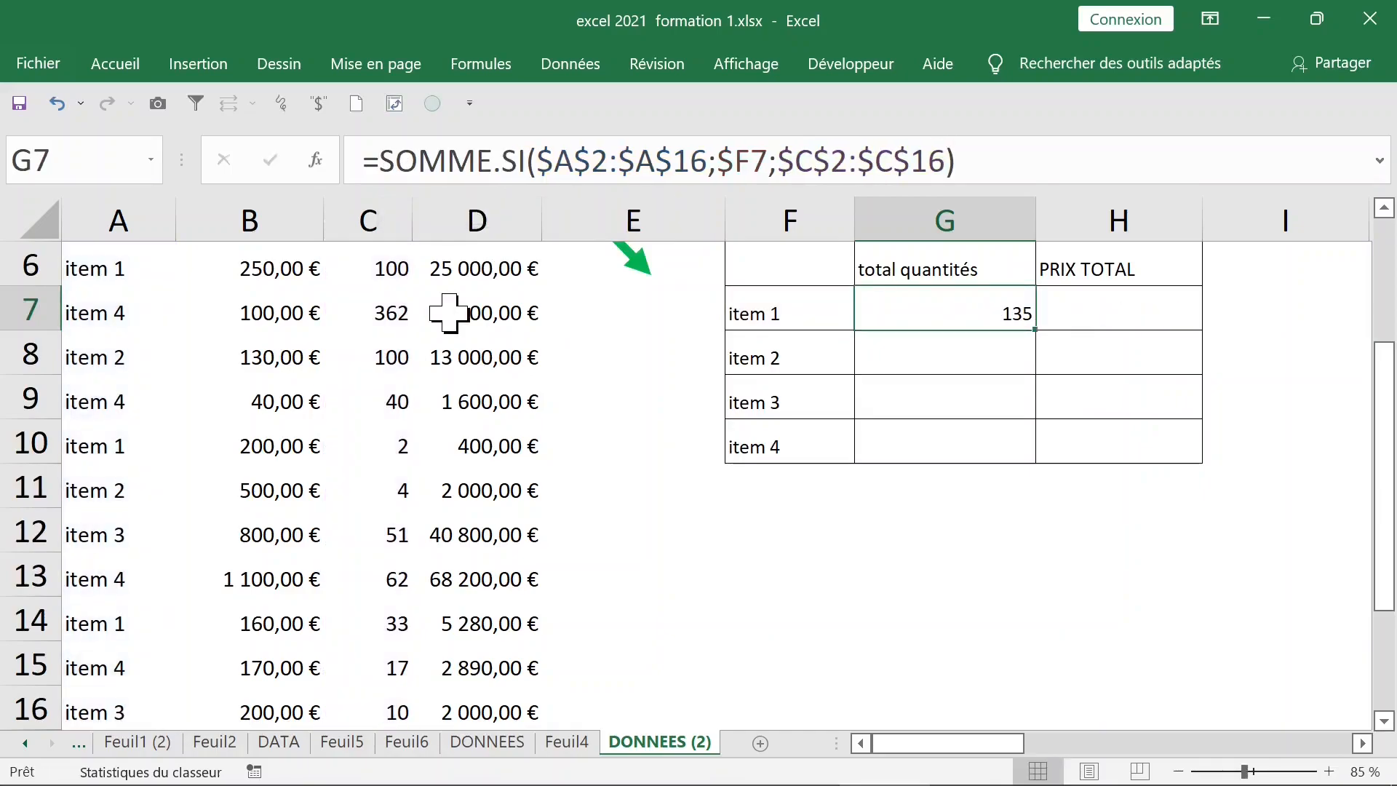
Fill G7's formula down to G10, giving 115, 64 and 503, and compare the formulas
{"action": "left_click", "coordinate": [1035, 331]}
{"action": "left_click_drag", "start_coordinate": [1040, 331], "coordinate": [1024, 445]}
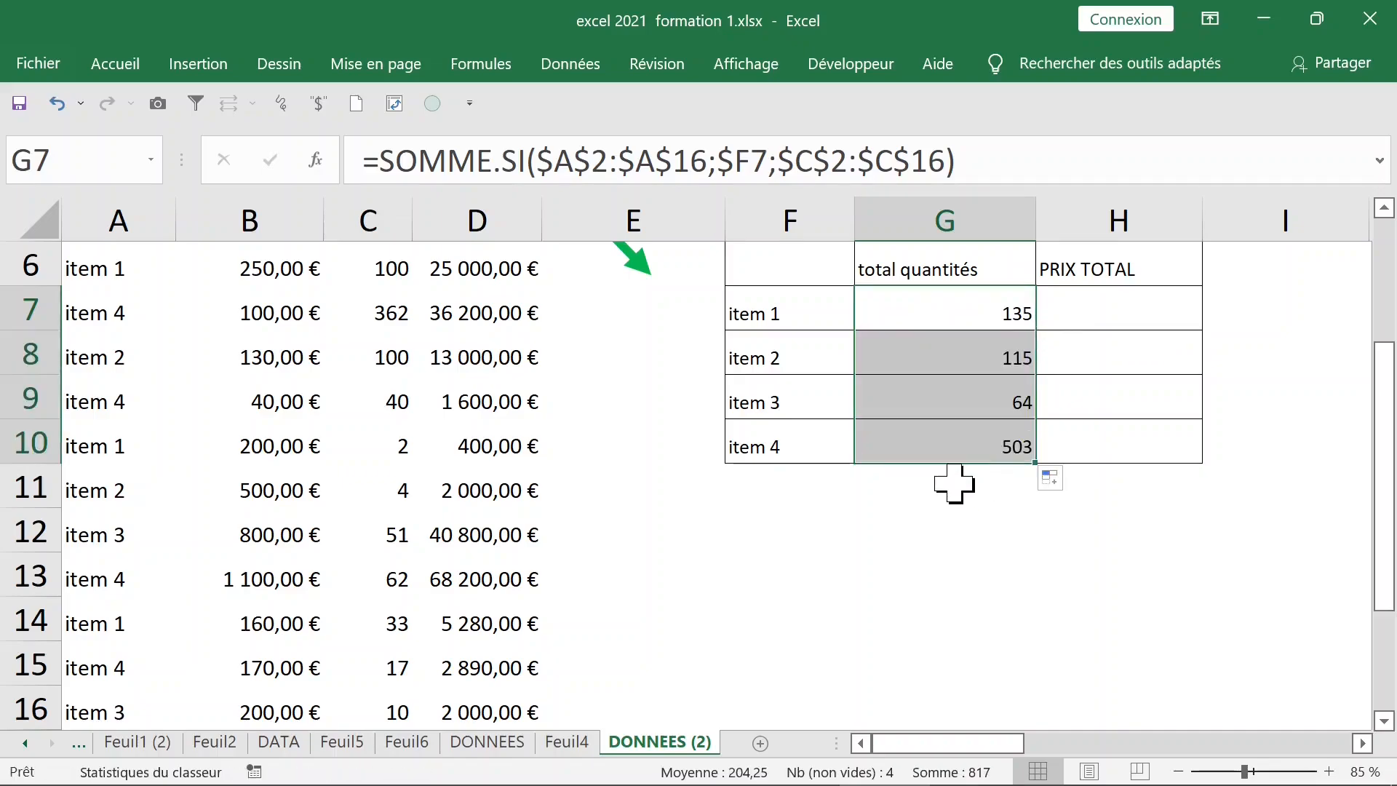
{"action": "scroll", "coordinate": [973, 398], "scroll_direction": "up", "scroll_amount": 2}
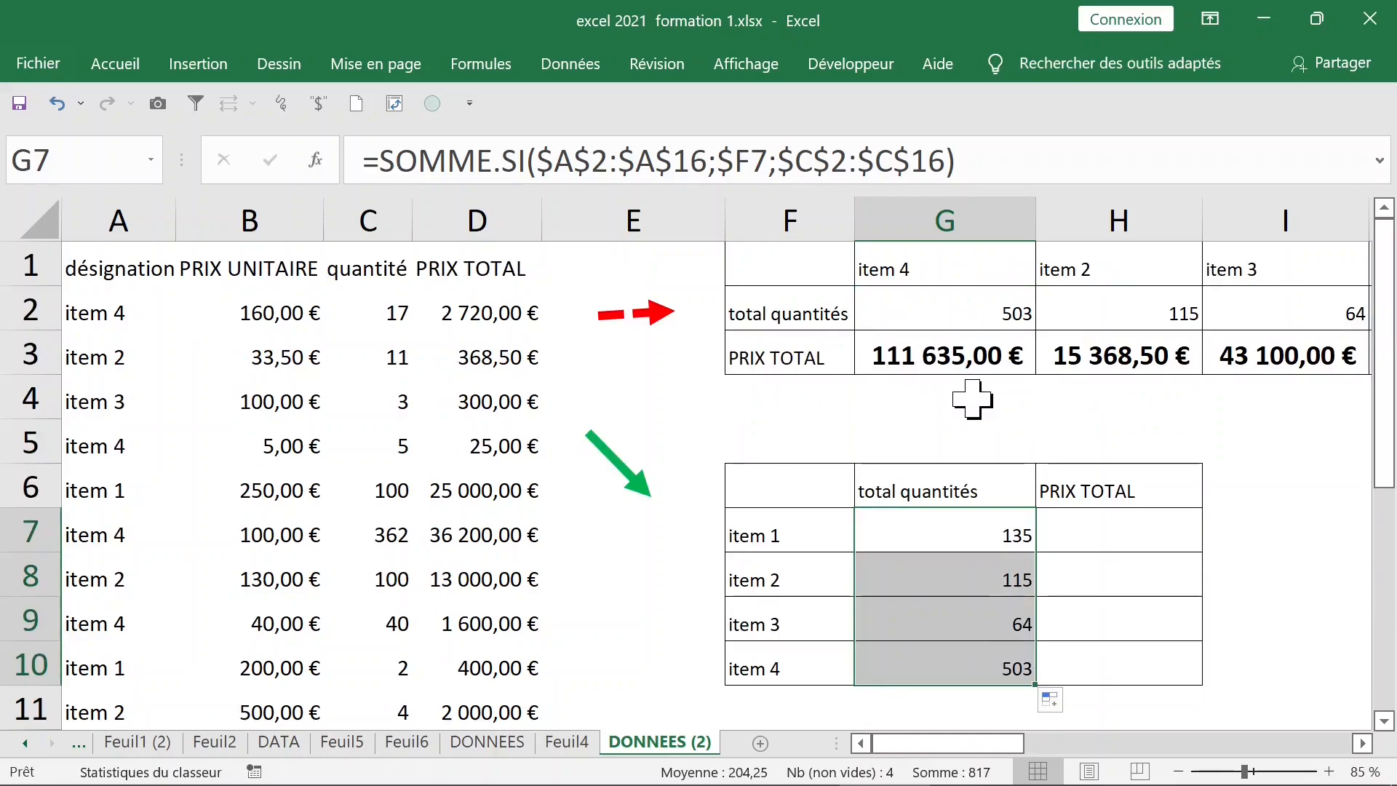
{"action": "left_click", "coordinate": [959, 306]}
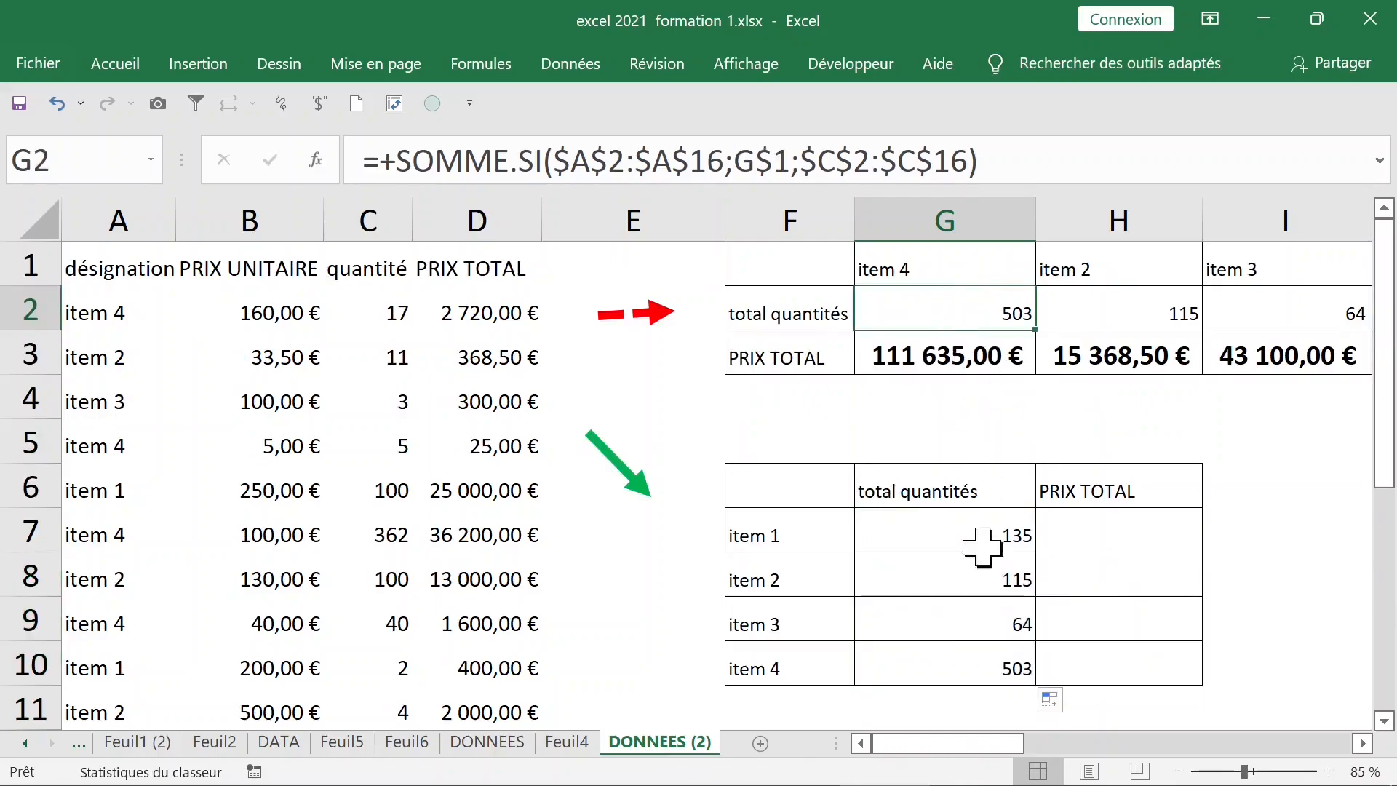
{"action": "left_click", "coordinate": [983, 678]}
{"action": "left_click", "coordinate": [1245, 312]}
{"action": "left_click", "coordinate": [1155, 312]}
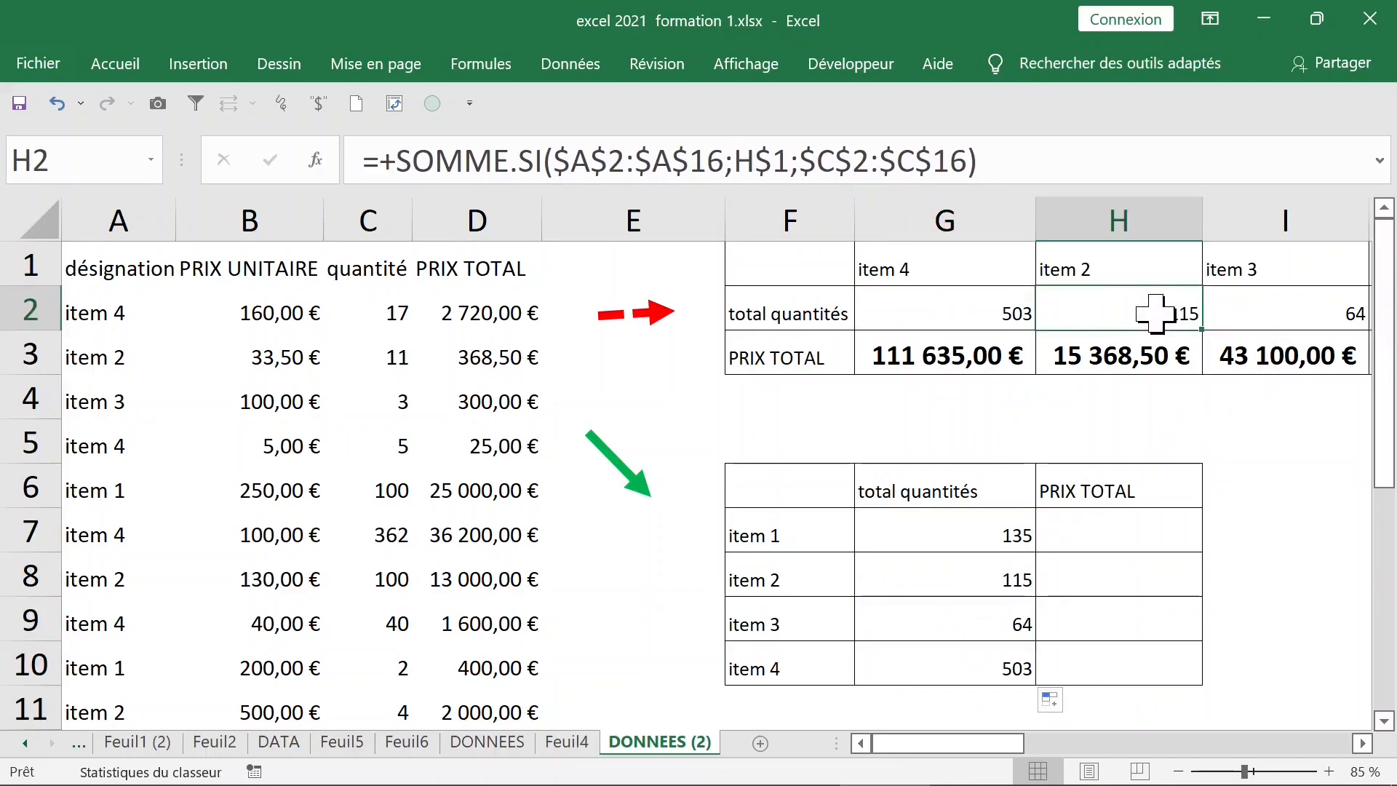
{"action": "left_click", "coordinate": [1075, 535]}
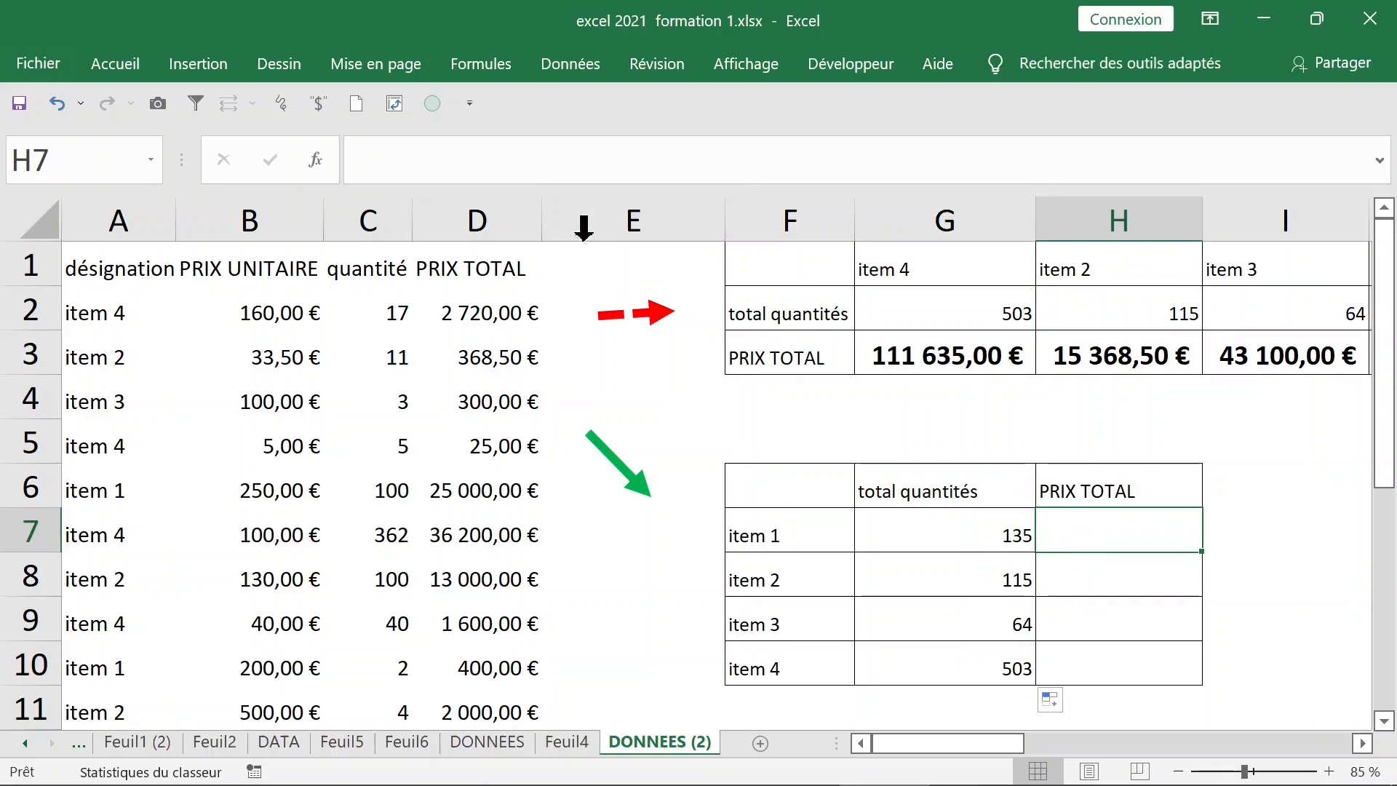
Insert the SOMME.SI function into H7 by searching 'somme' in the function dialog
{"action": "left_click", "coordinate": [490, 67]}
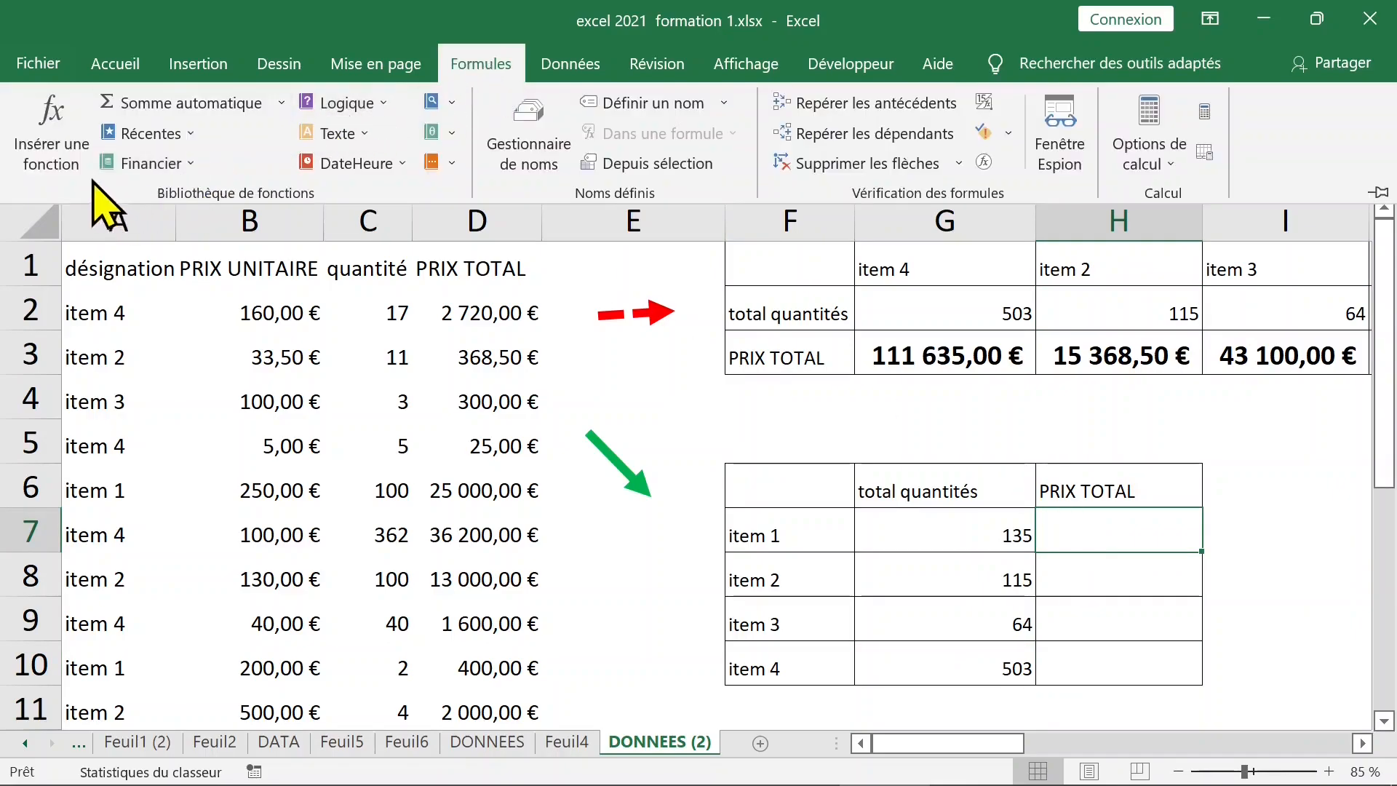
{"action": "left_click", "coordinate": [55, 138]}
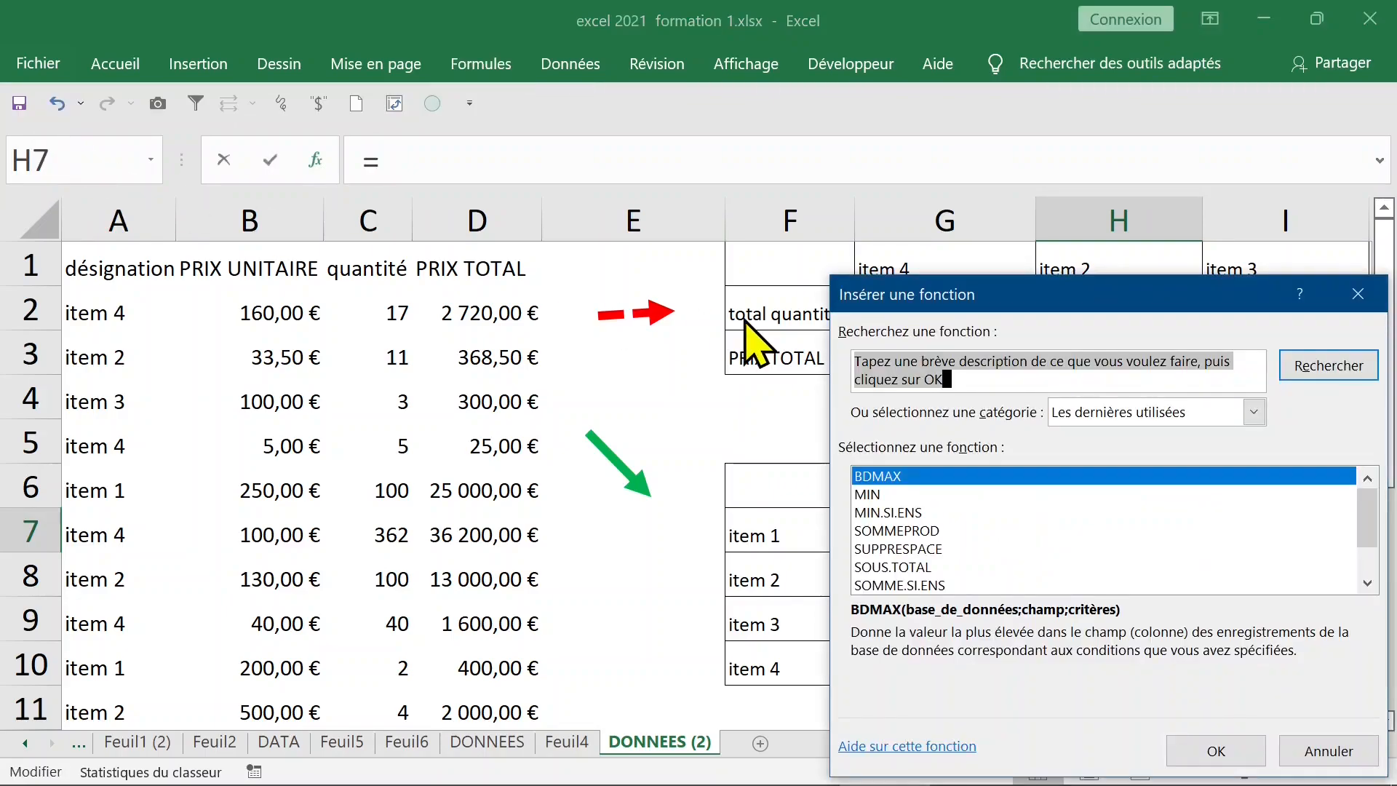
{"action": "type", "text": "somme.si"}
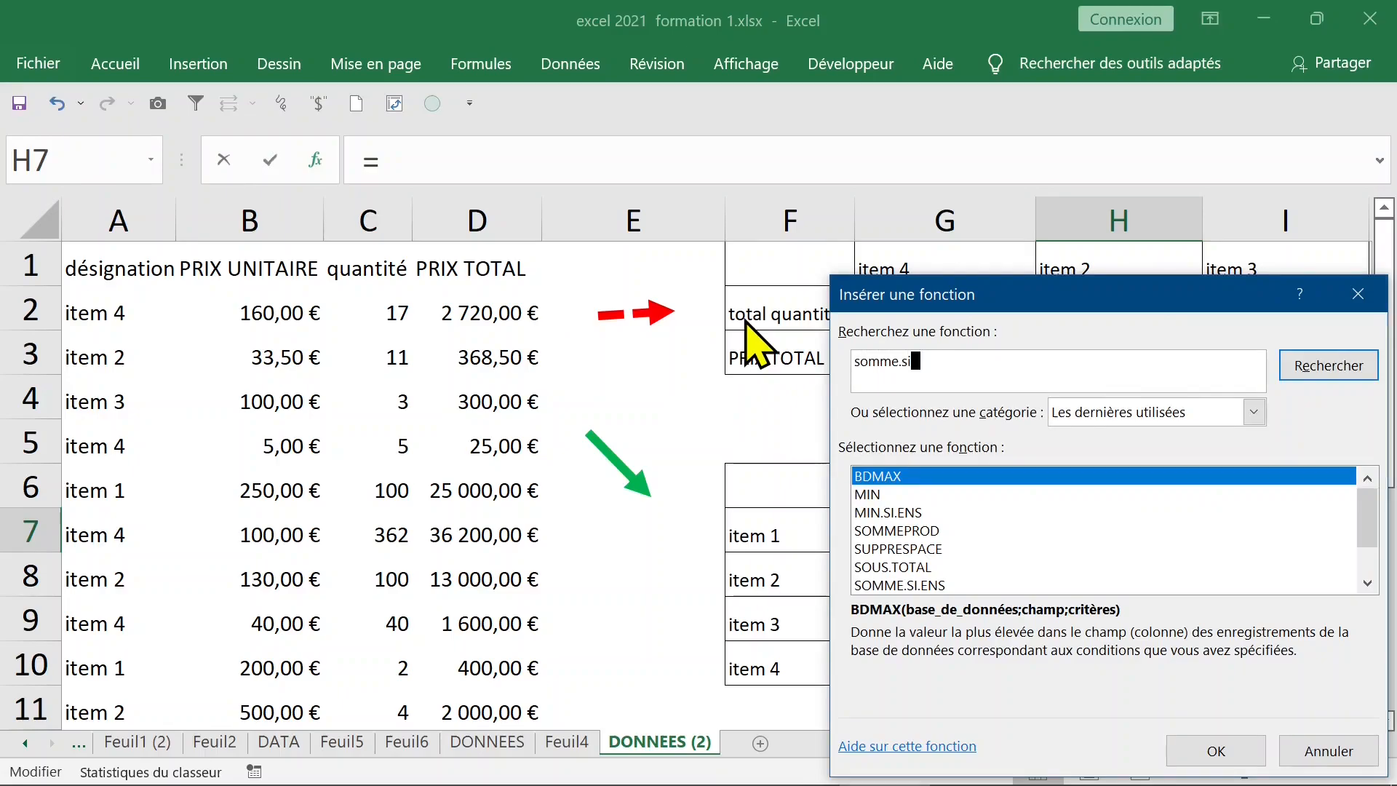
{"action": "key", "text": "Return"}
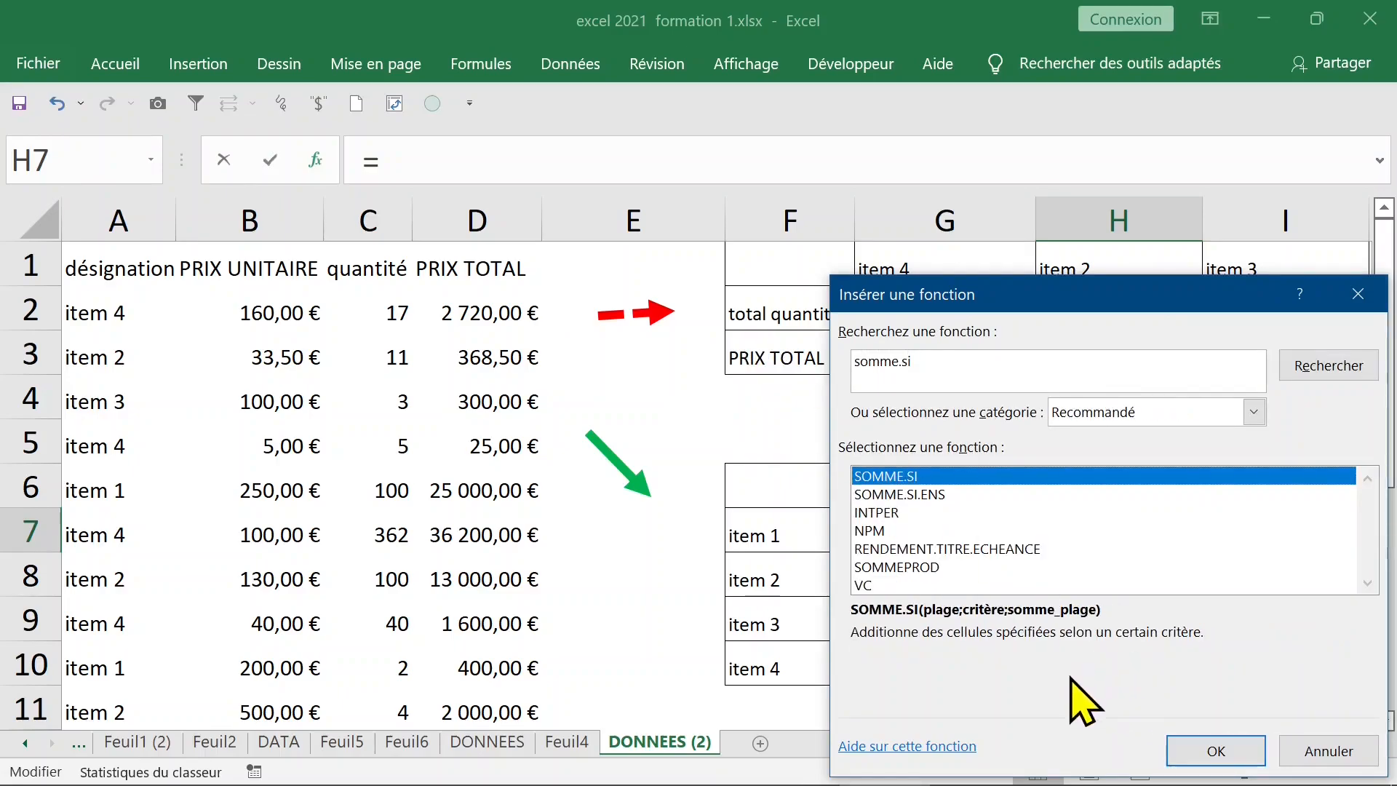
{"action": "left_click", "coordinate": [1211, 757]}
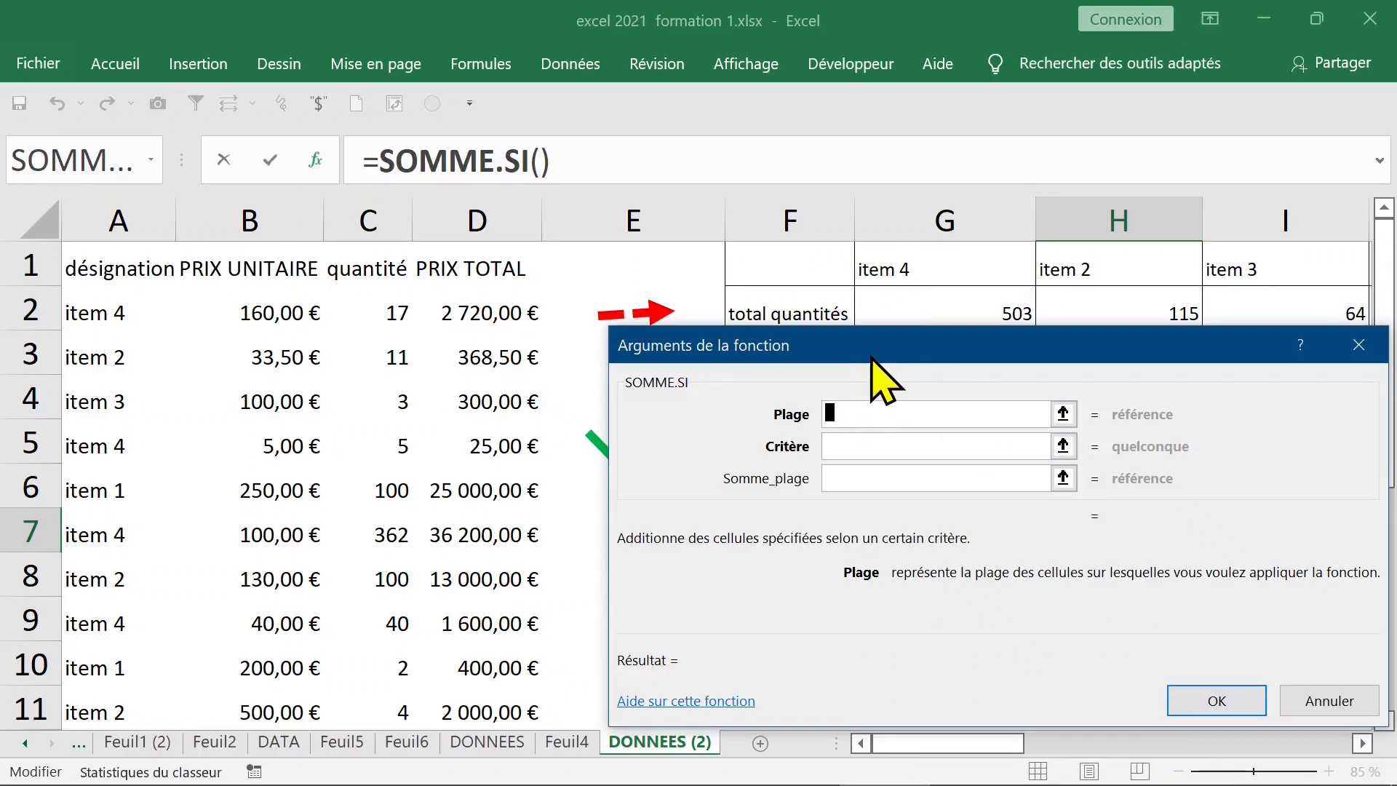
Set the Plage argument to $A$2:$A$16 and the Critère argument to $F7
{"action": "left_click", "coordinate": [122, 309]}
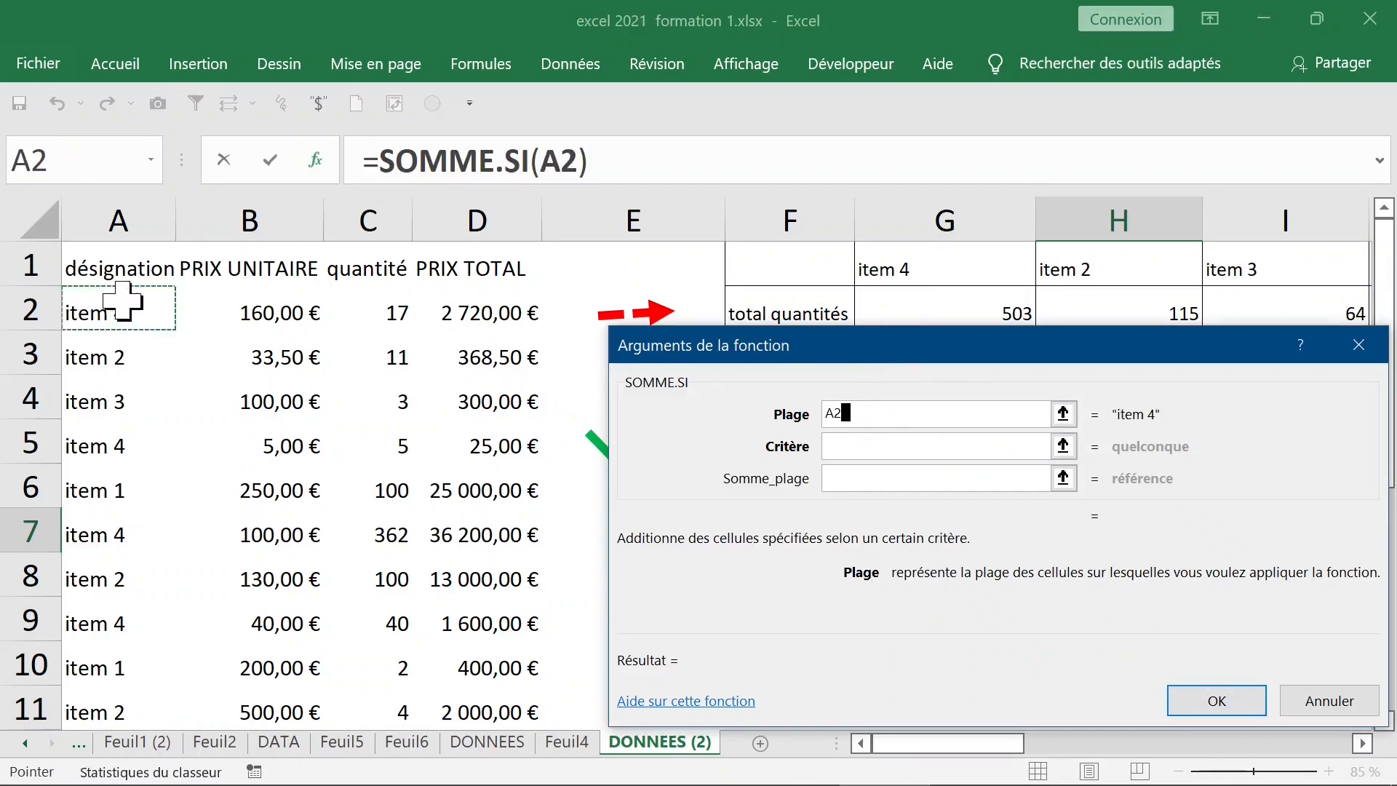
{"action": "key", "text": "ctrl+shift+Down"}
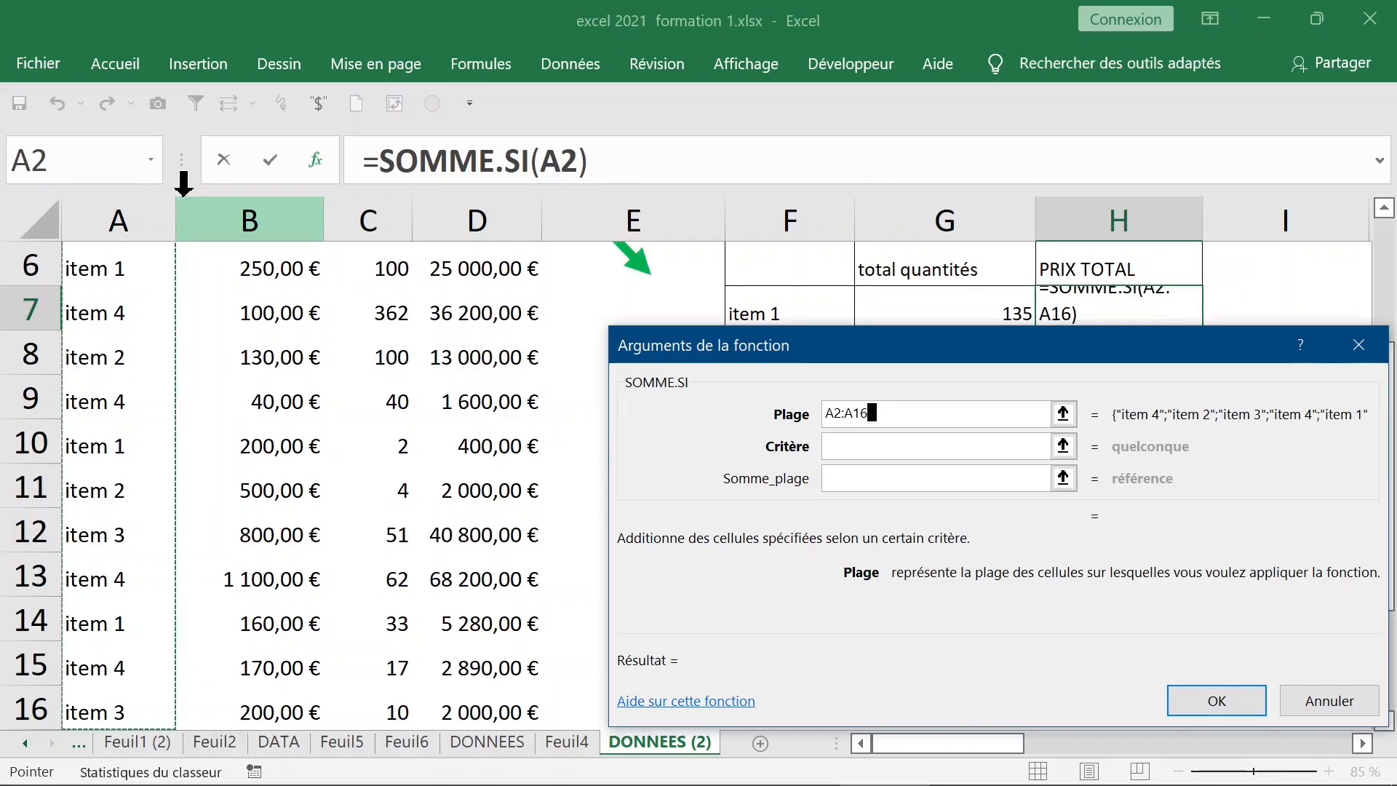
{"action": "key", "text": "F4"}
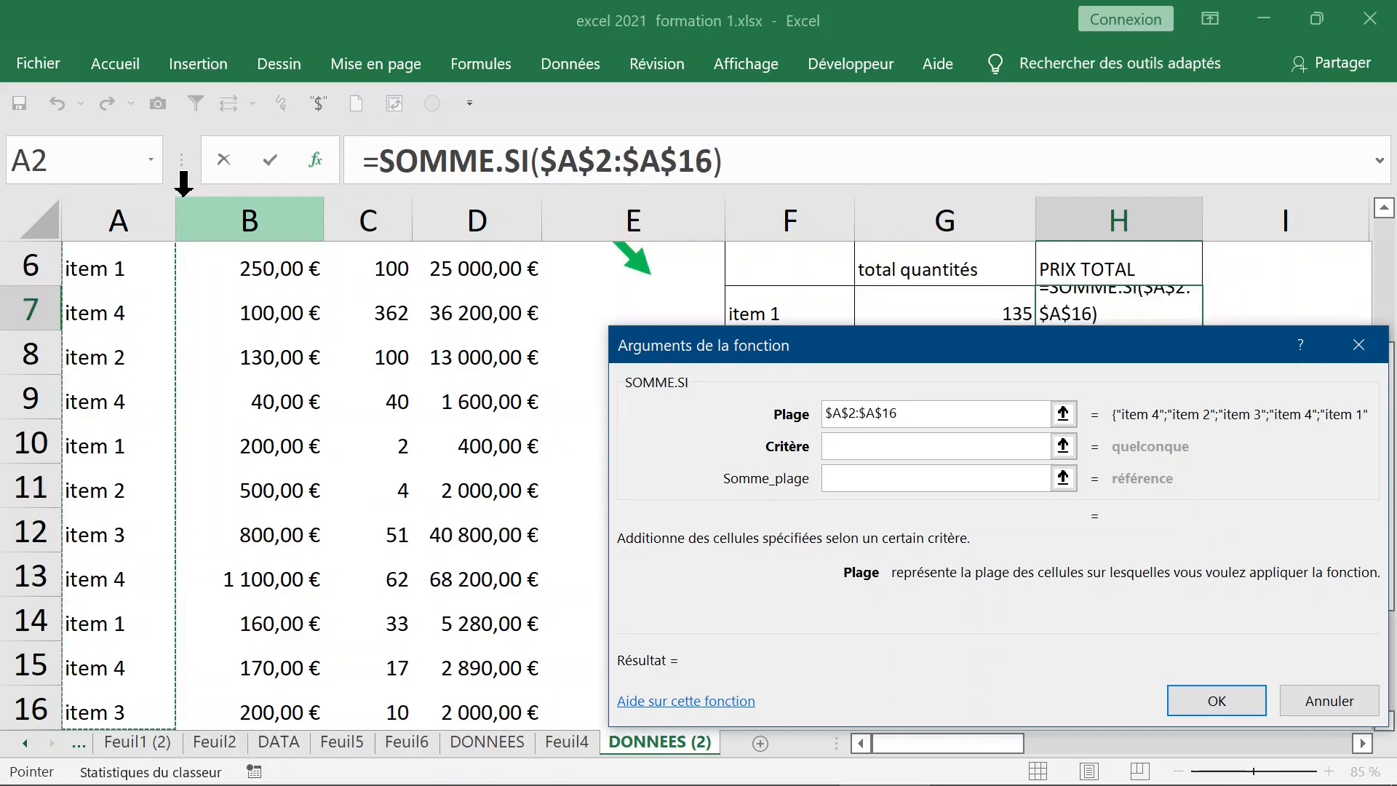
{"action": "type", "text": ";"}
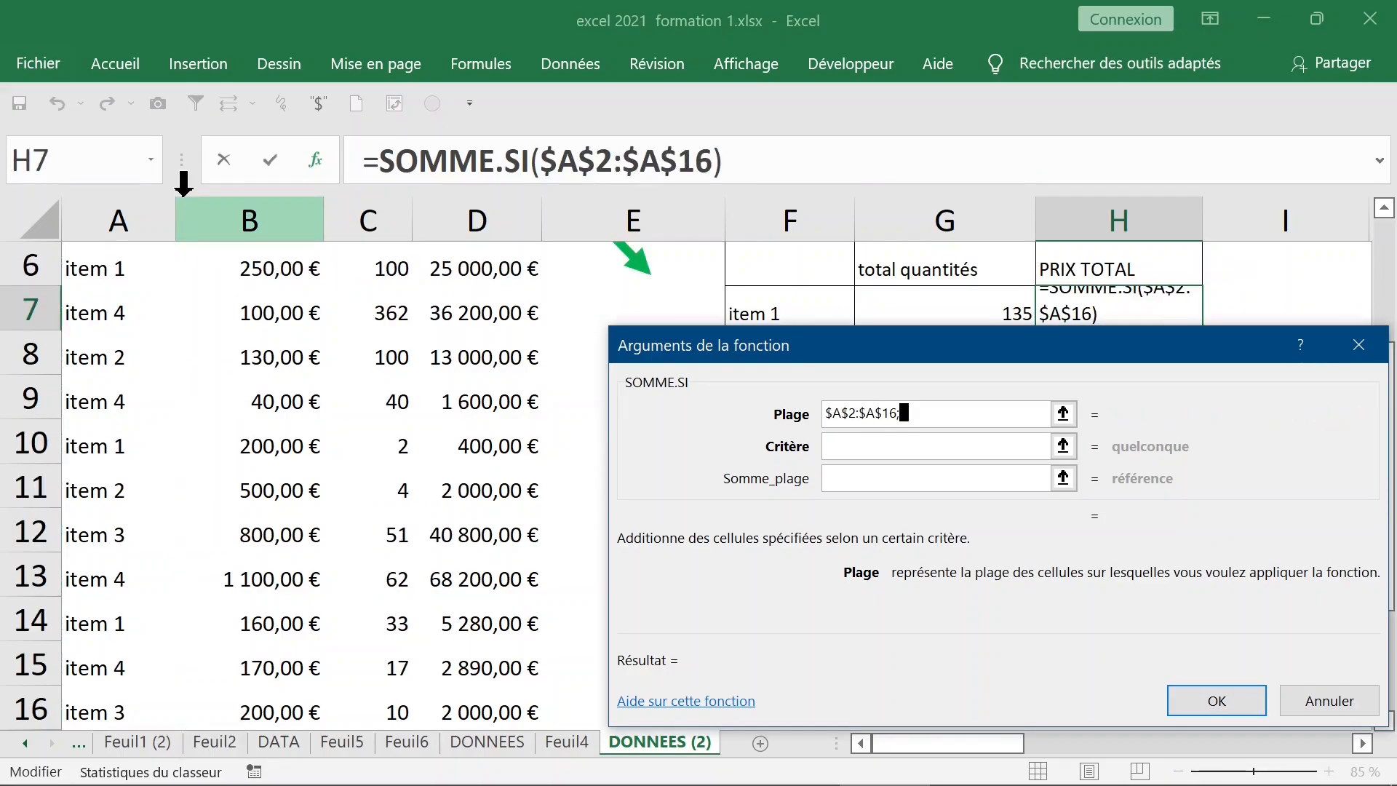
{"action": "key", "text": "BackSpace"}
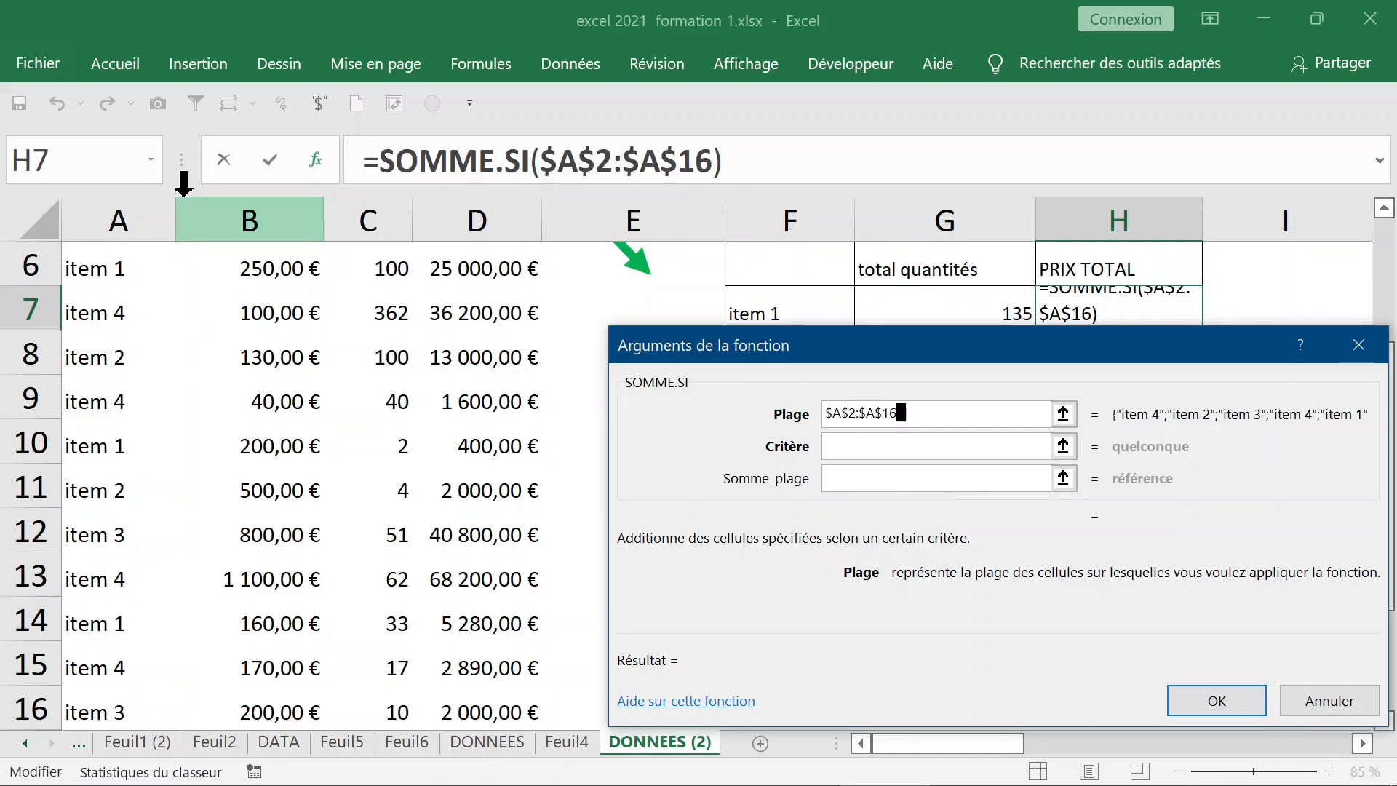
{"action": "key", "text": "Tab"}
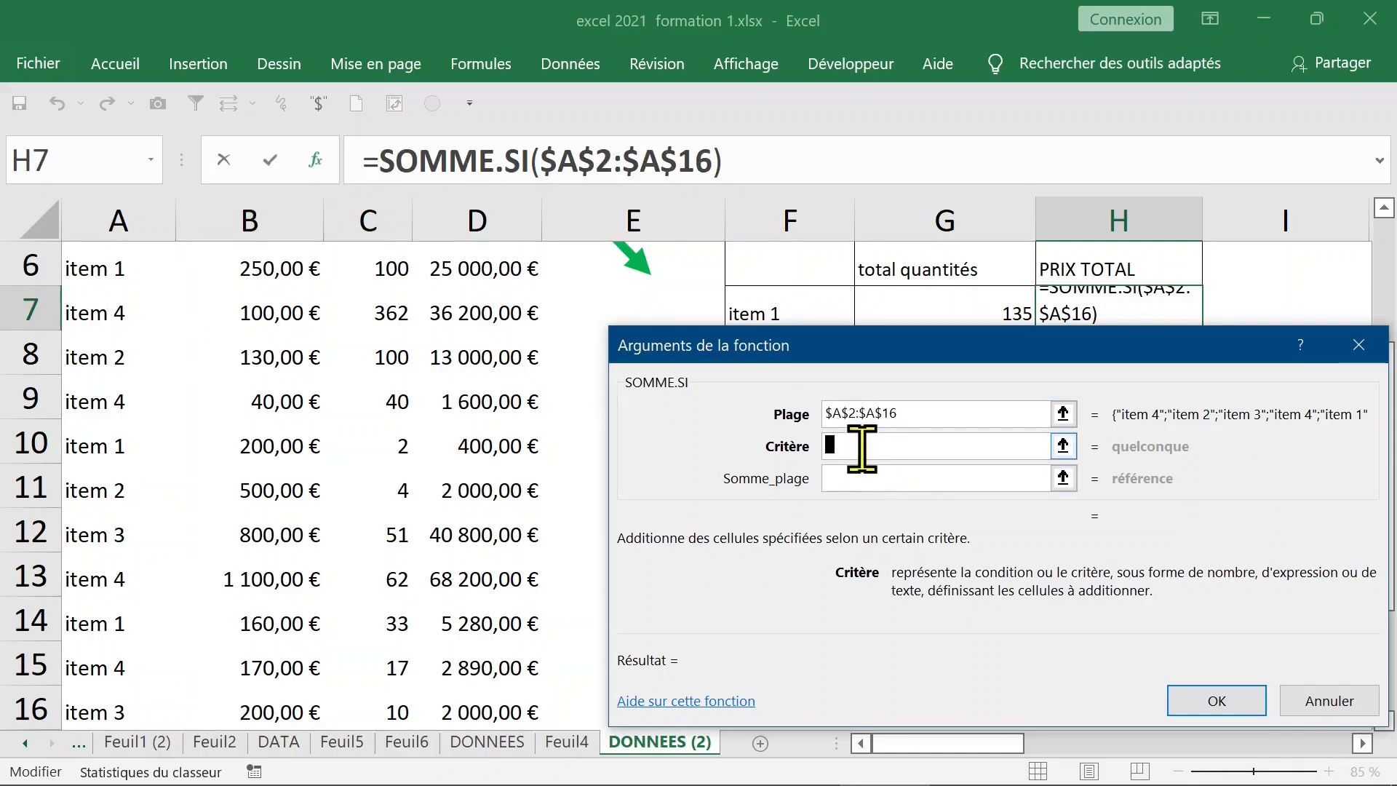
{"action": "left_click_drag", "start_coordinate": [921, 356], "coordinate": [662, 445]}
{"action": "left_click", "coordinate": [757, 320]}
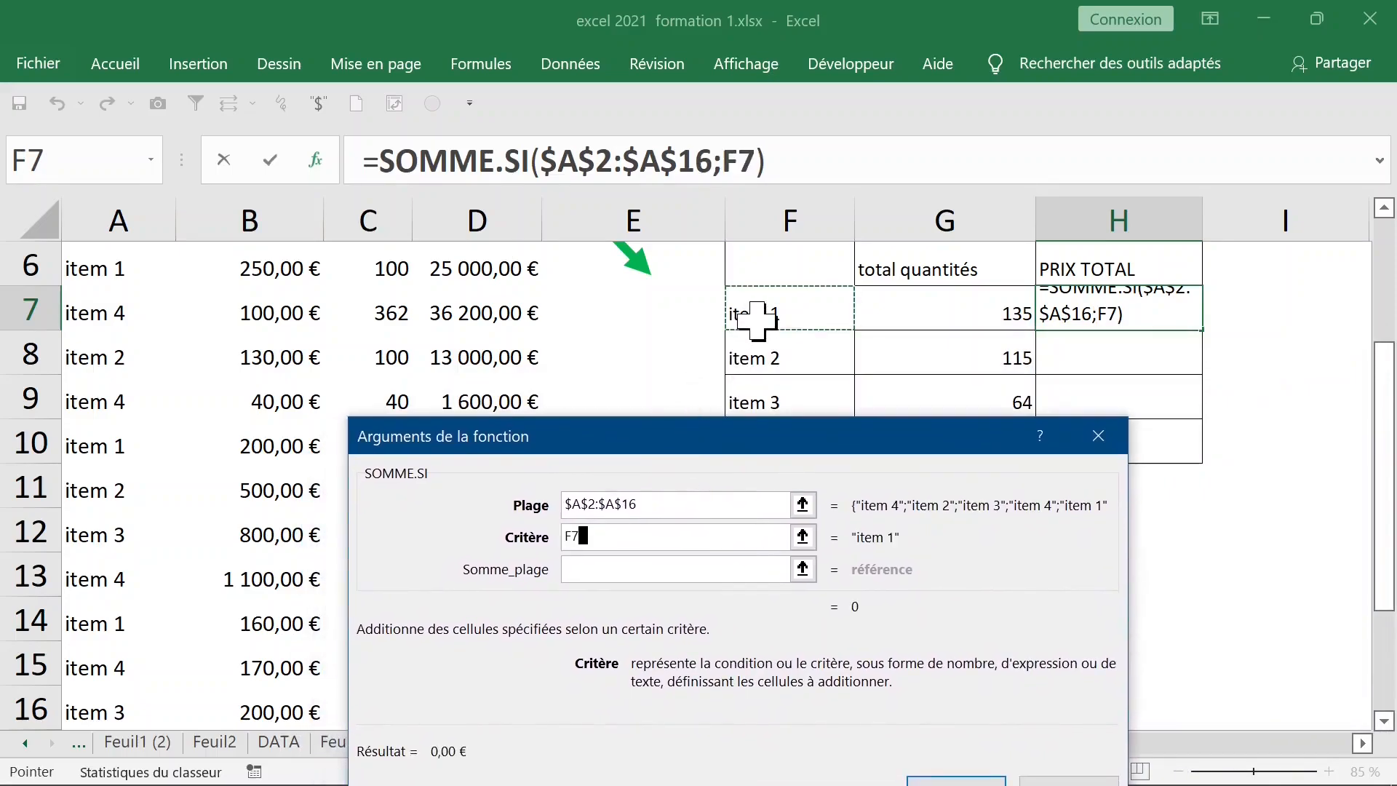
{"action": "key", "text": "F4"}
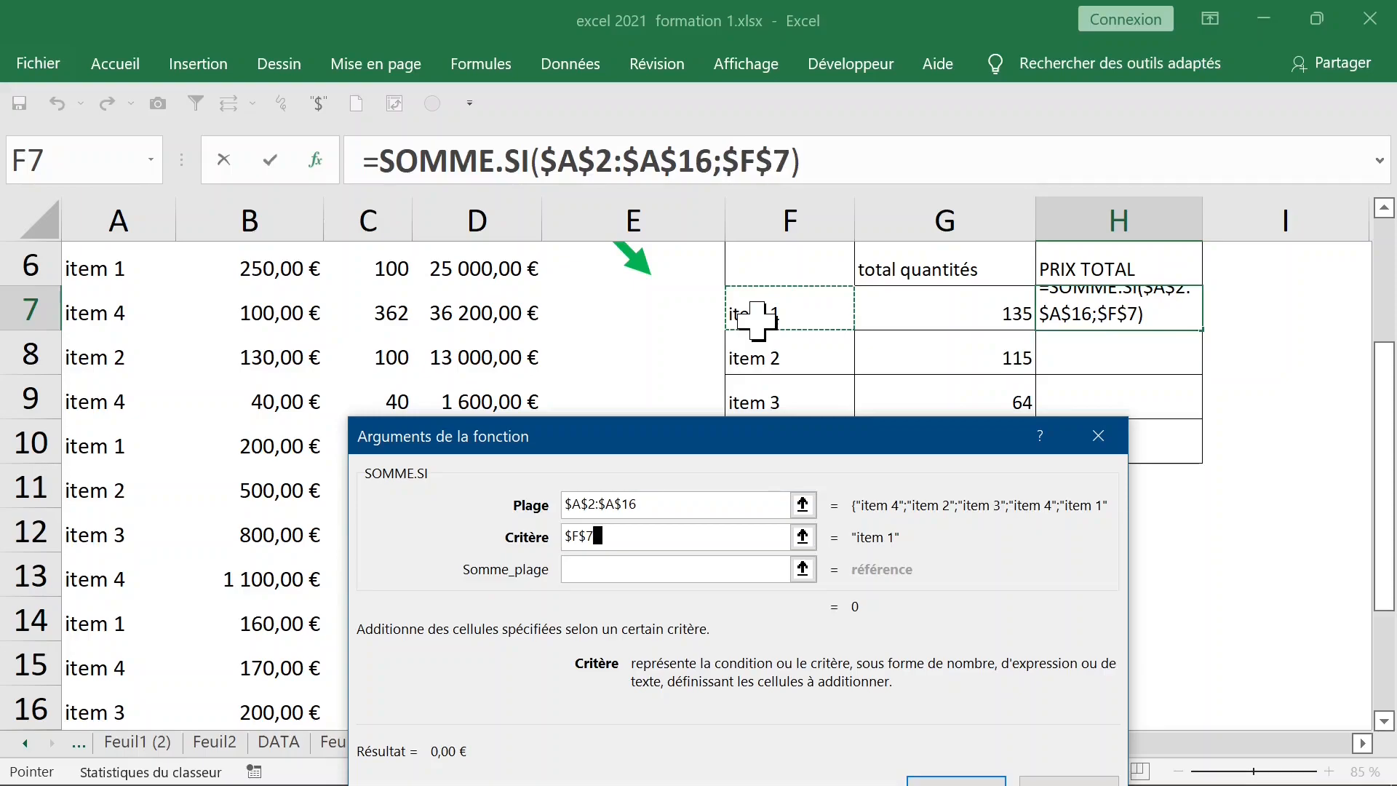
{"action": "key", "text": "F4"}
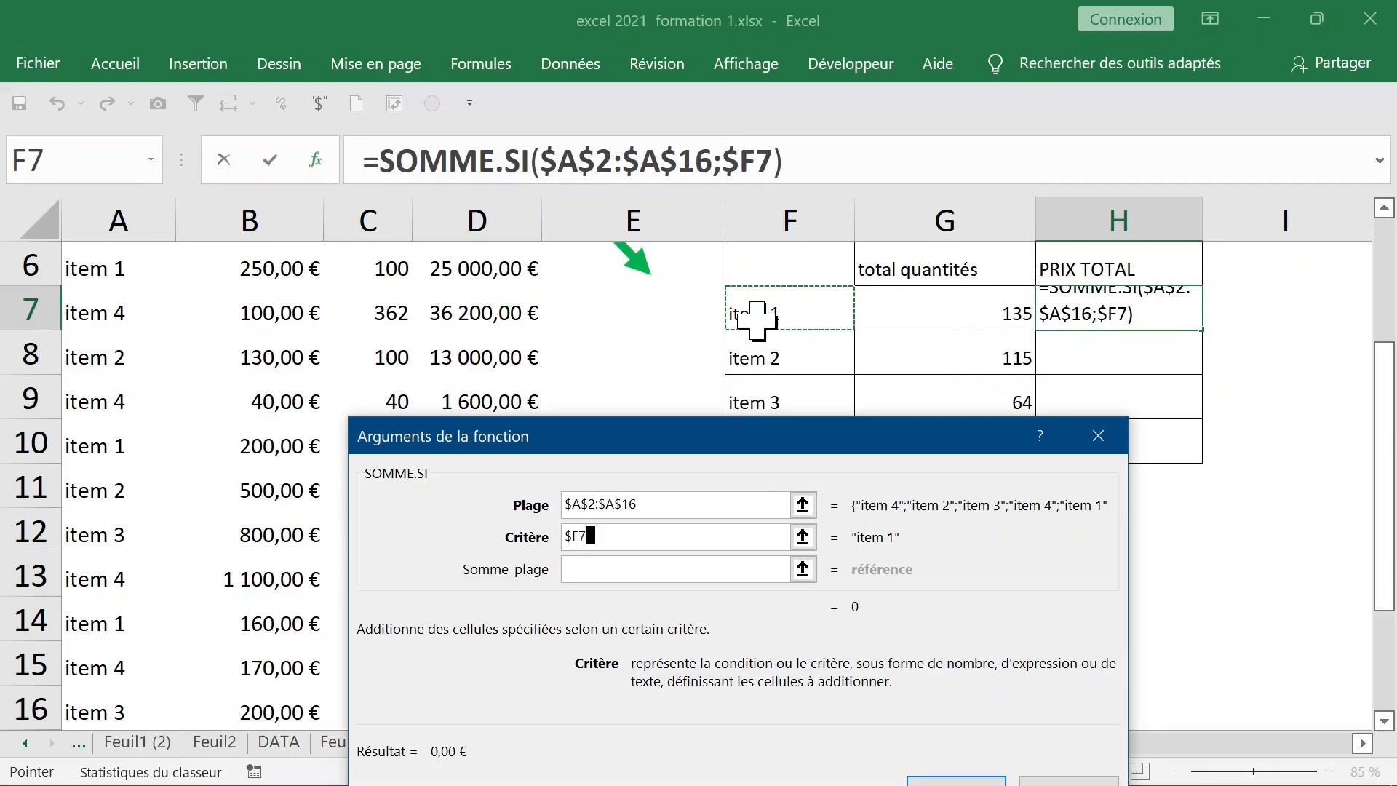
{"action": "key", "text": "F4"}
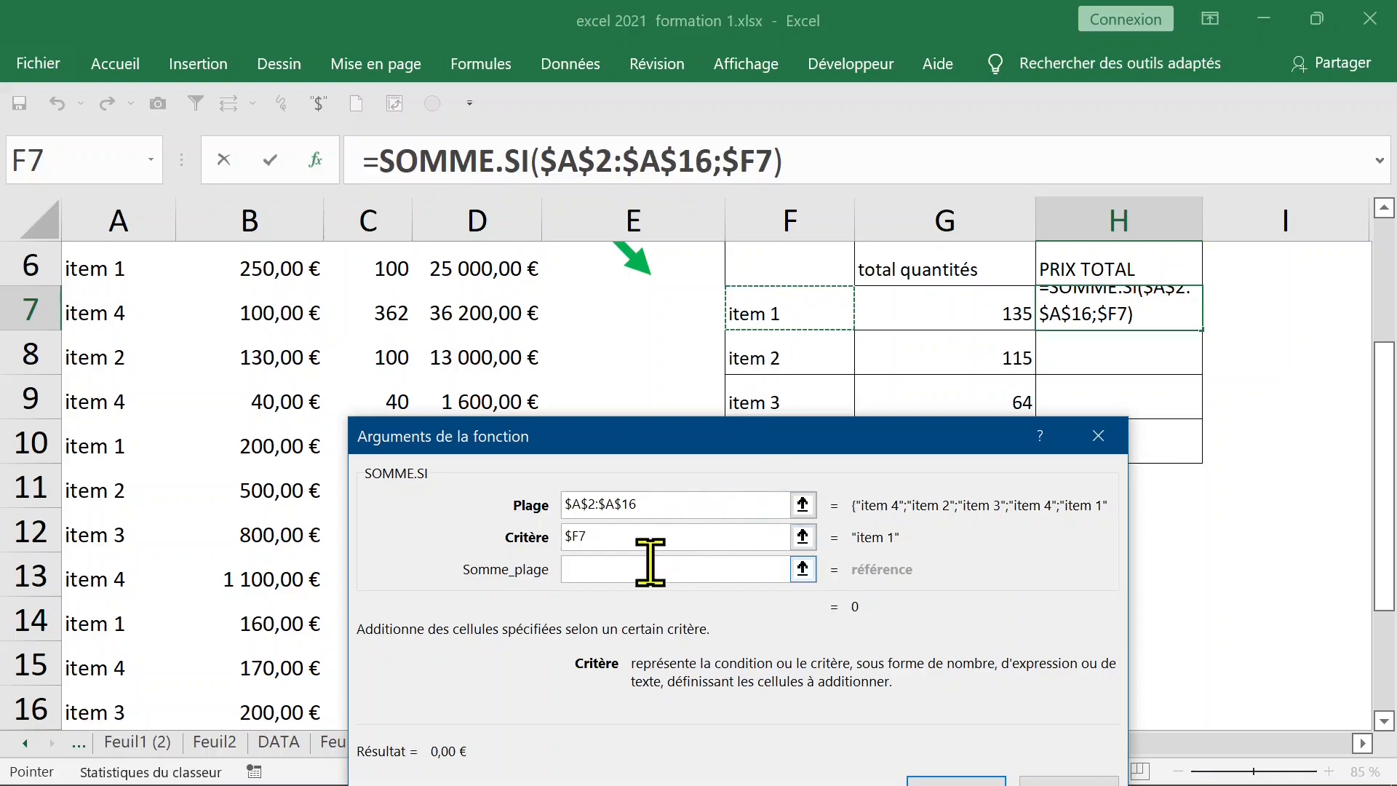
Set Somme_plage to $D$2:$D$16 and confirm, which produces a formula error
{"action": "left_click", "coordinate": [615, 569]}
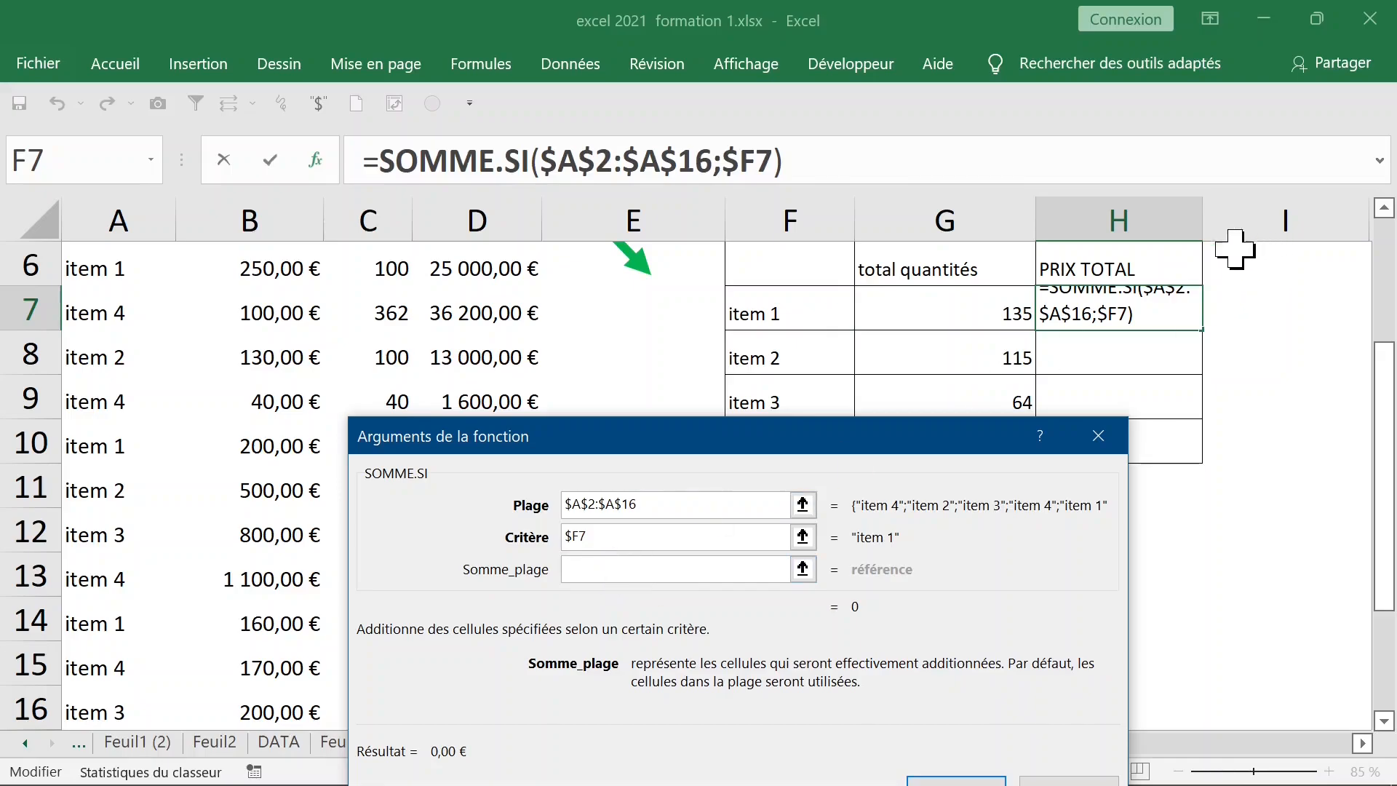
{"action": "left_click", "coordinate": [480, 269]}
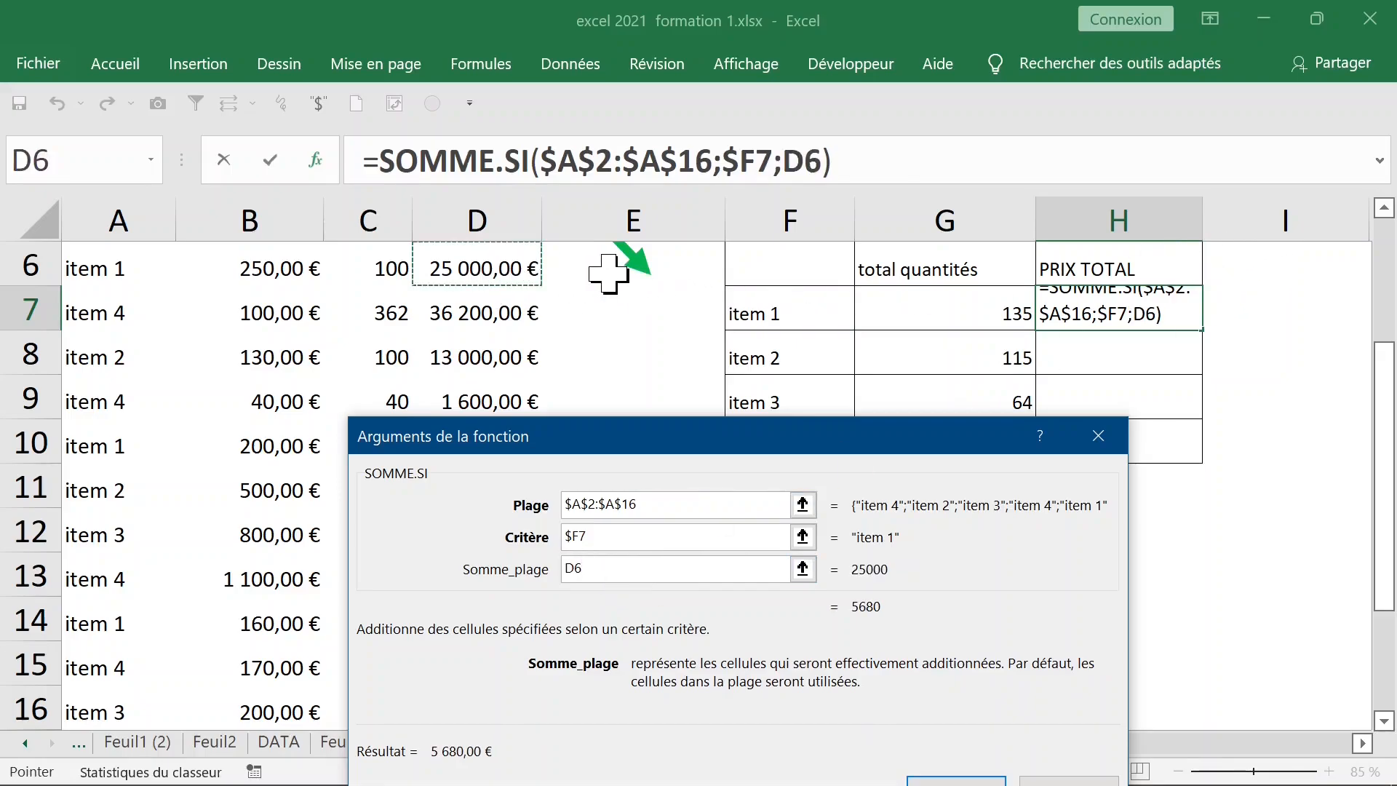
{"action": "scroll", "coordinate": [611, 269], "scroll_direction": "up", "scroll_amount": 2}
{"action": "left_click", "coordinate": [488, 313]}
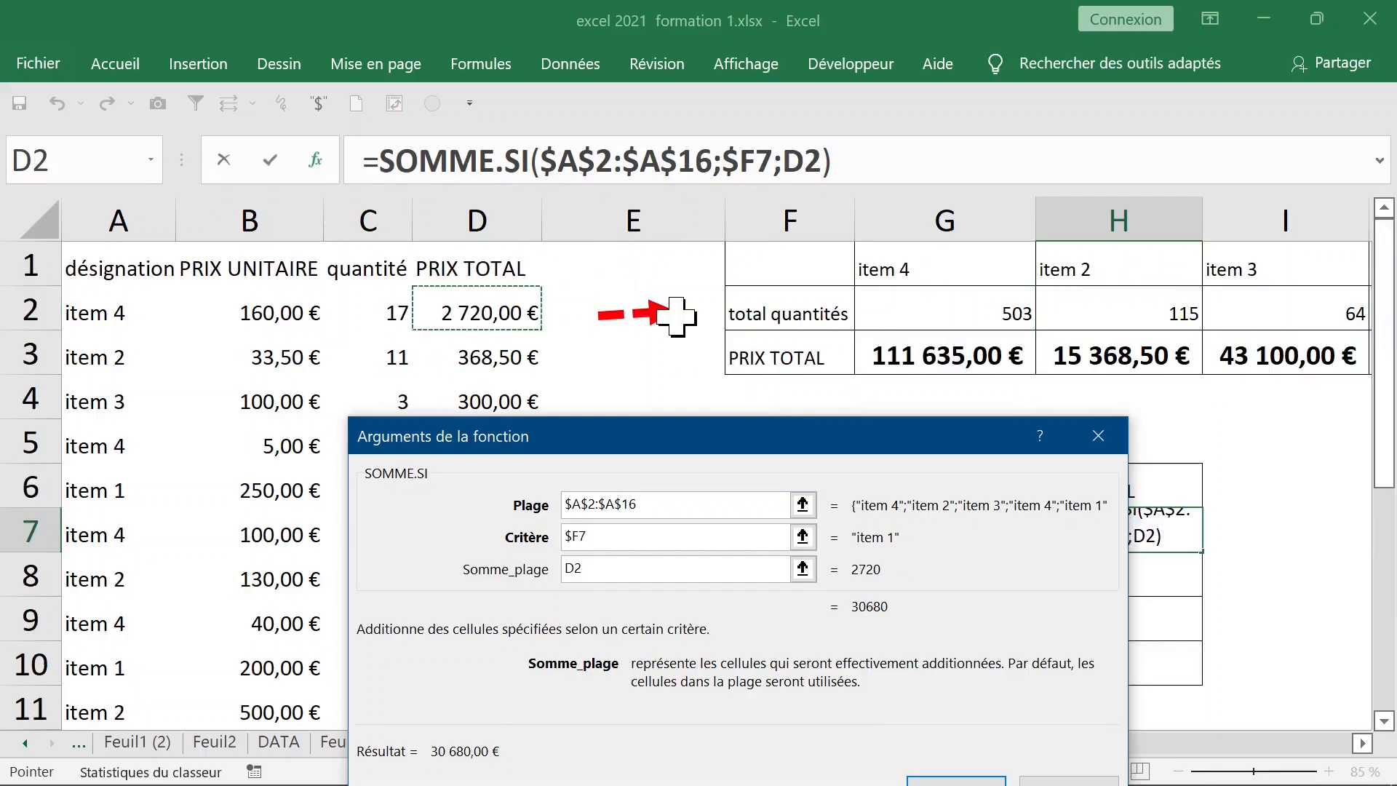
{"action": "key", "text": "ctrl+shift+Down"}
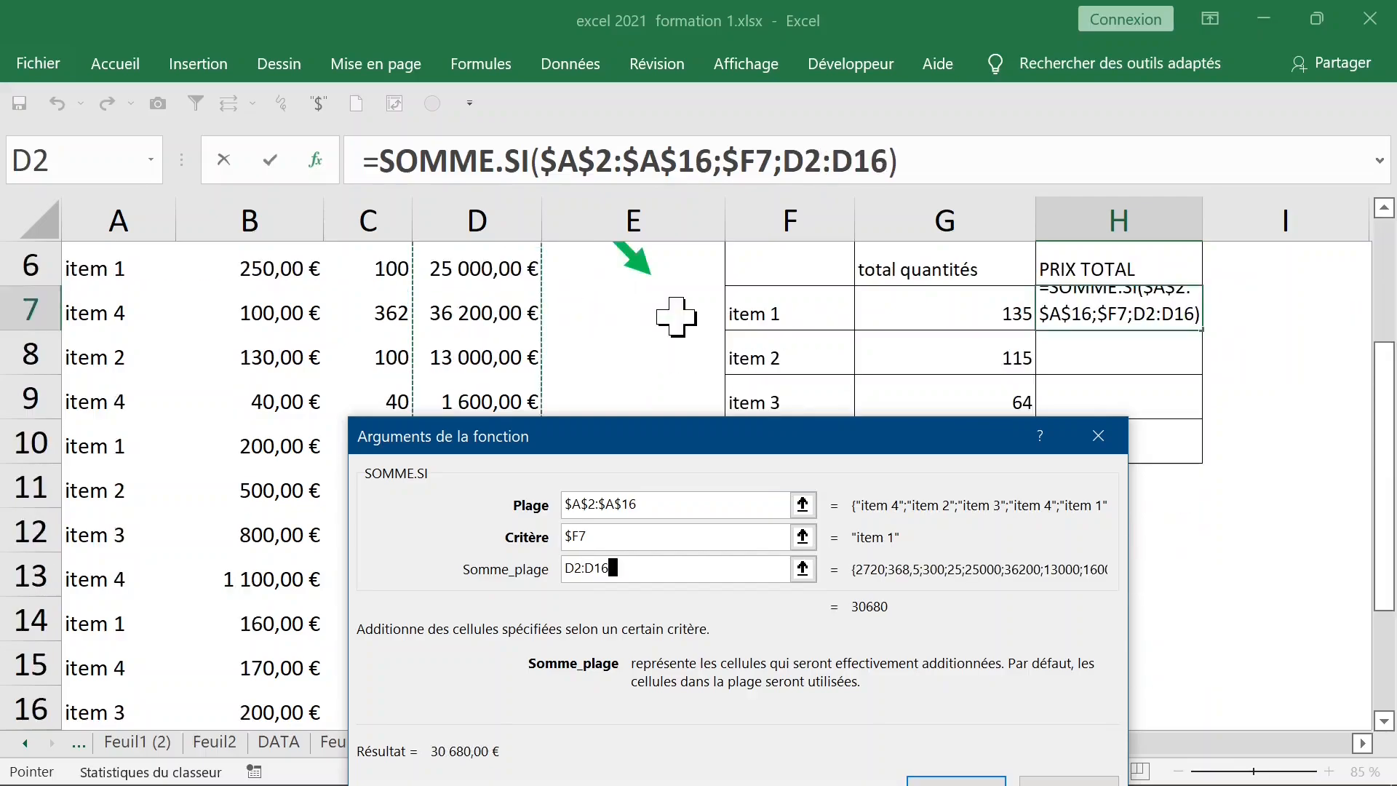
{"action": "key", "text": "F4"}
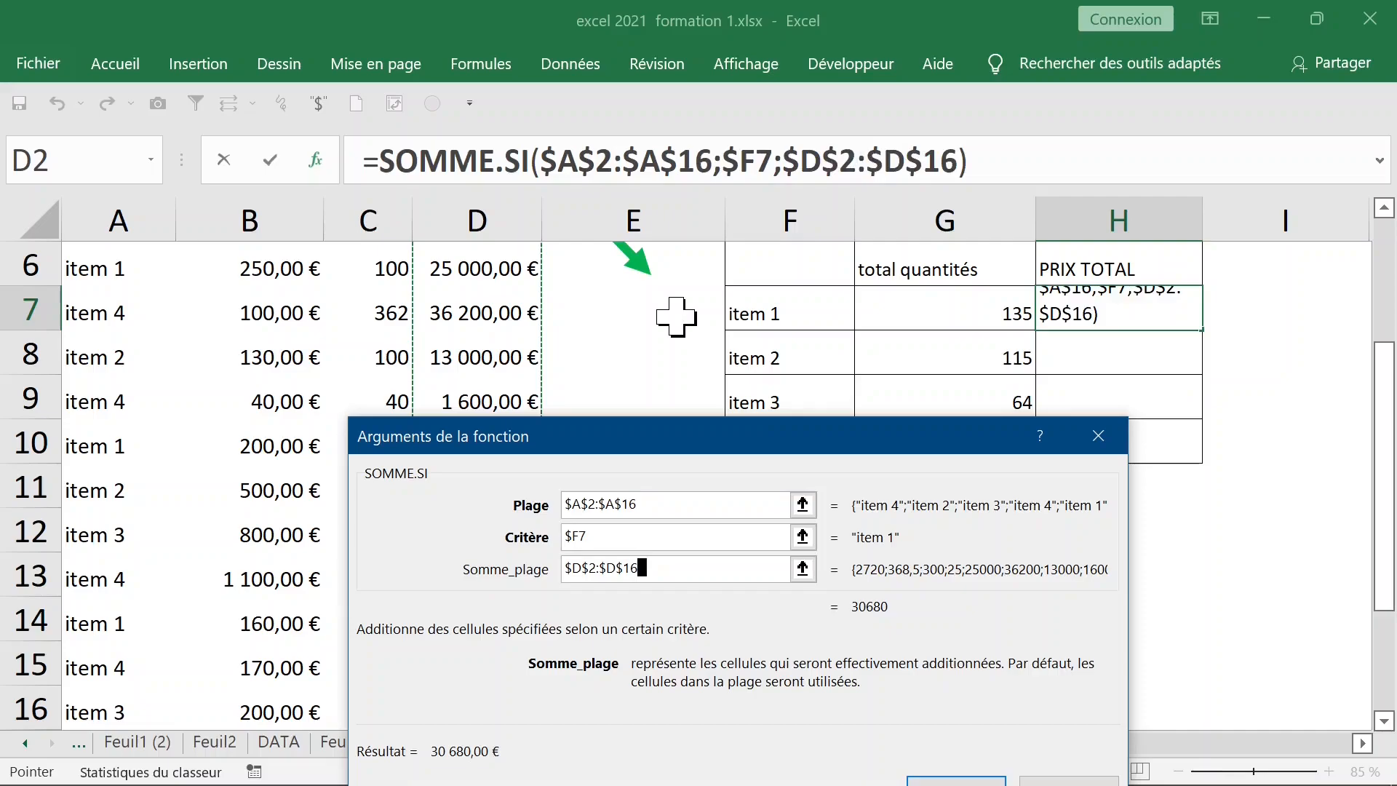
{"action": "type", "text": ")"}
{"action": "key", "text": "Return"}
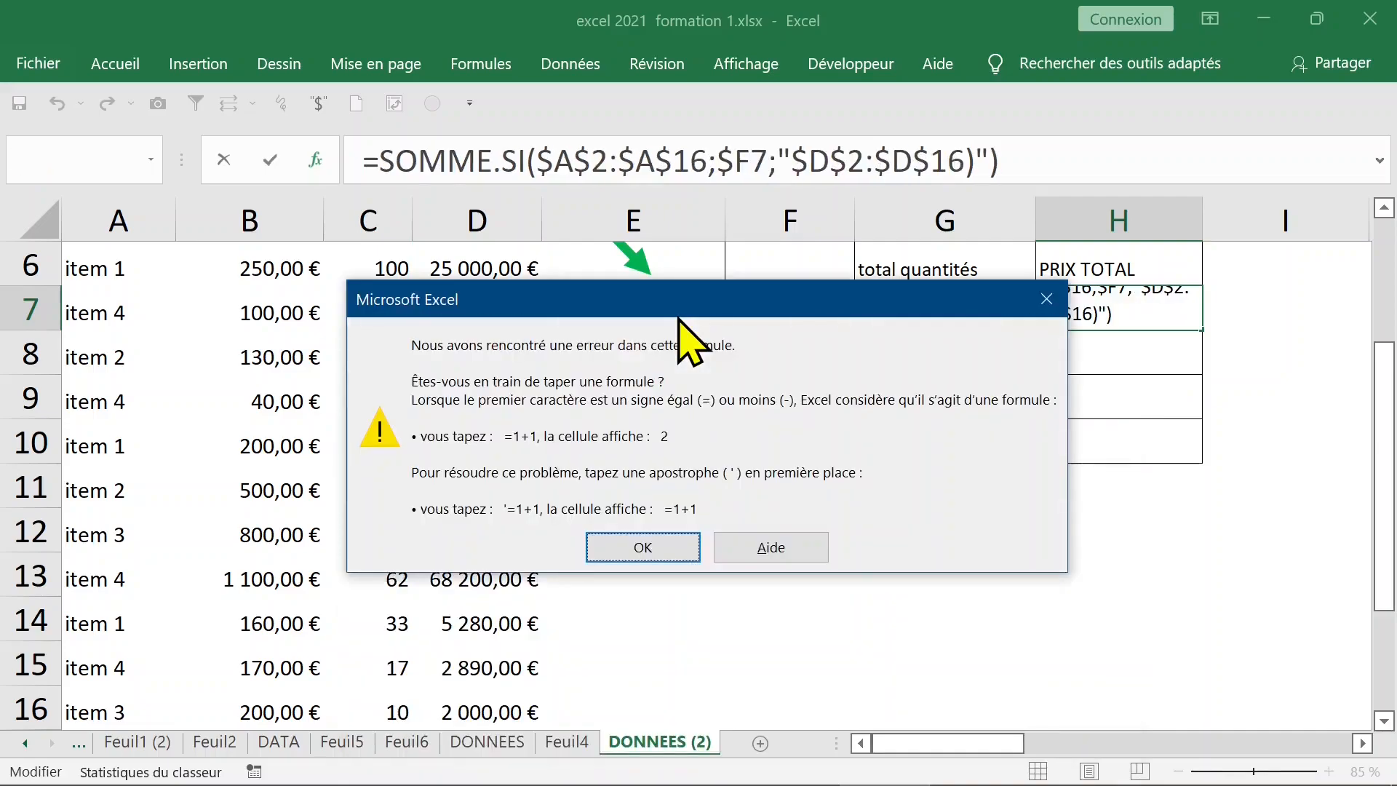
Dismiss the error and remove the stray quotes around $D$2:$D$16 in H7's formula
{"action": "left_click", "coordinate": [664, 542]}
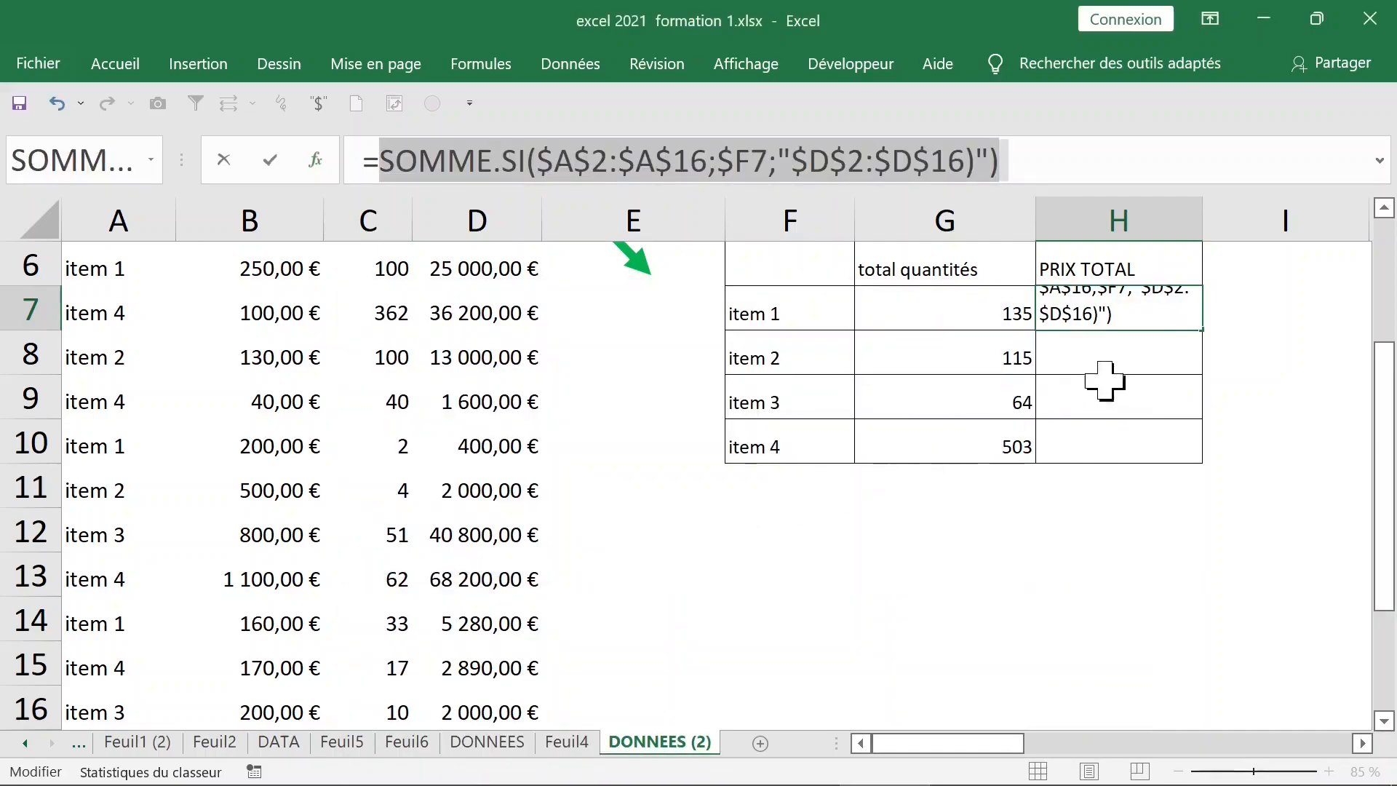
{"action": "left_click", "coordinate": [978, 157]}
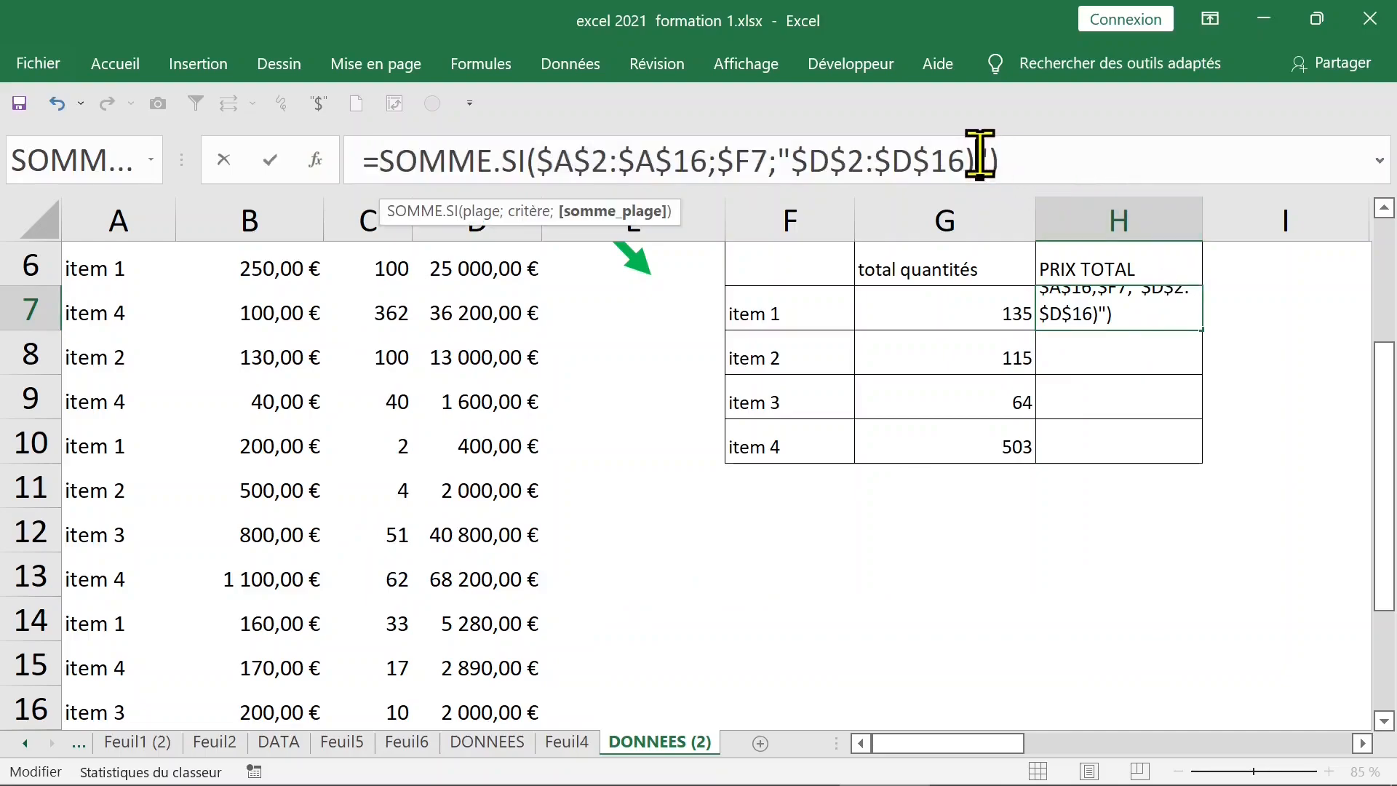
{"action": "left_click", "coordinate": [795, 159]}
{"action": "key", "text": "BackSpace"}
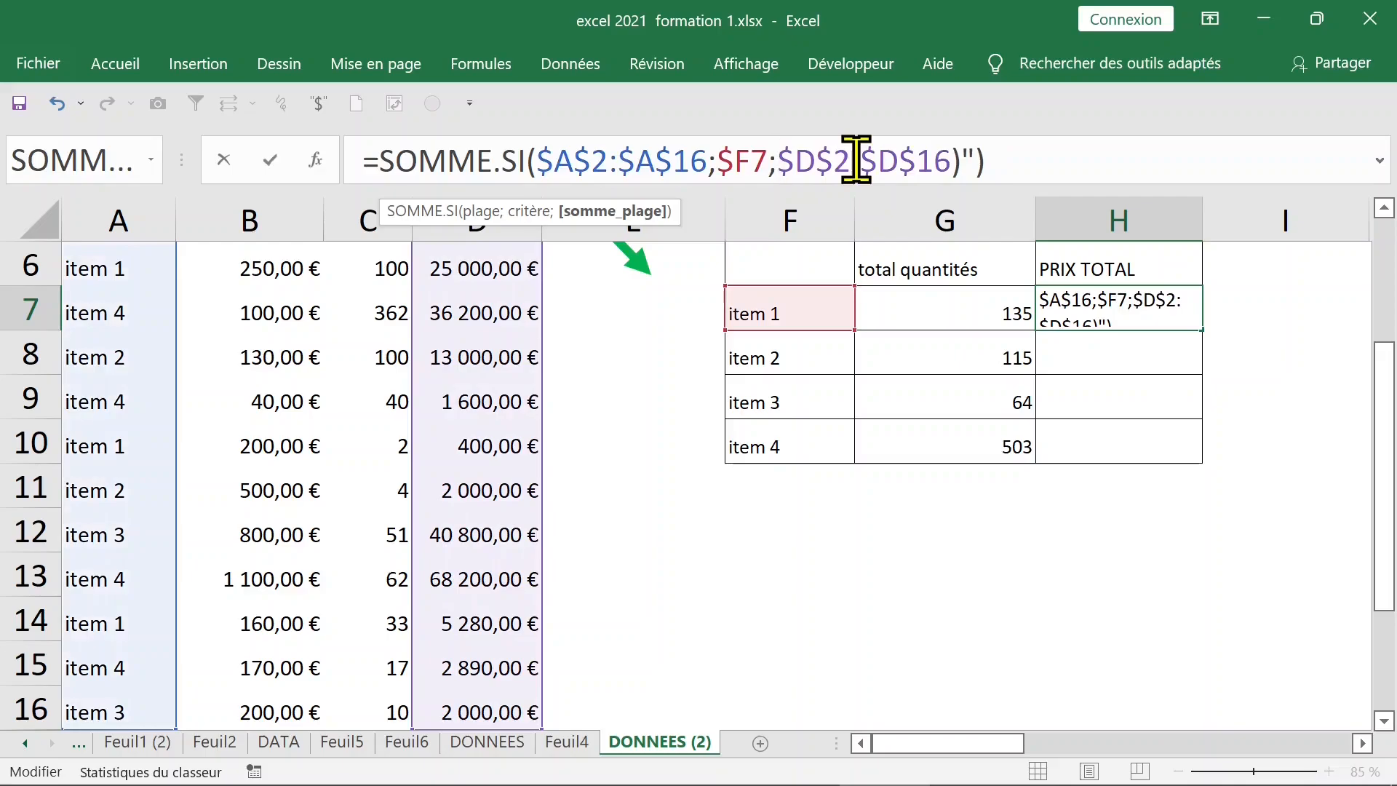
{"action": "left_click", "coordinate": [953, 159]}
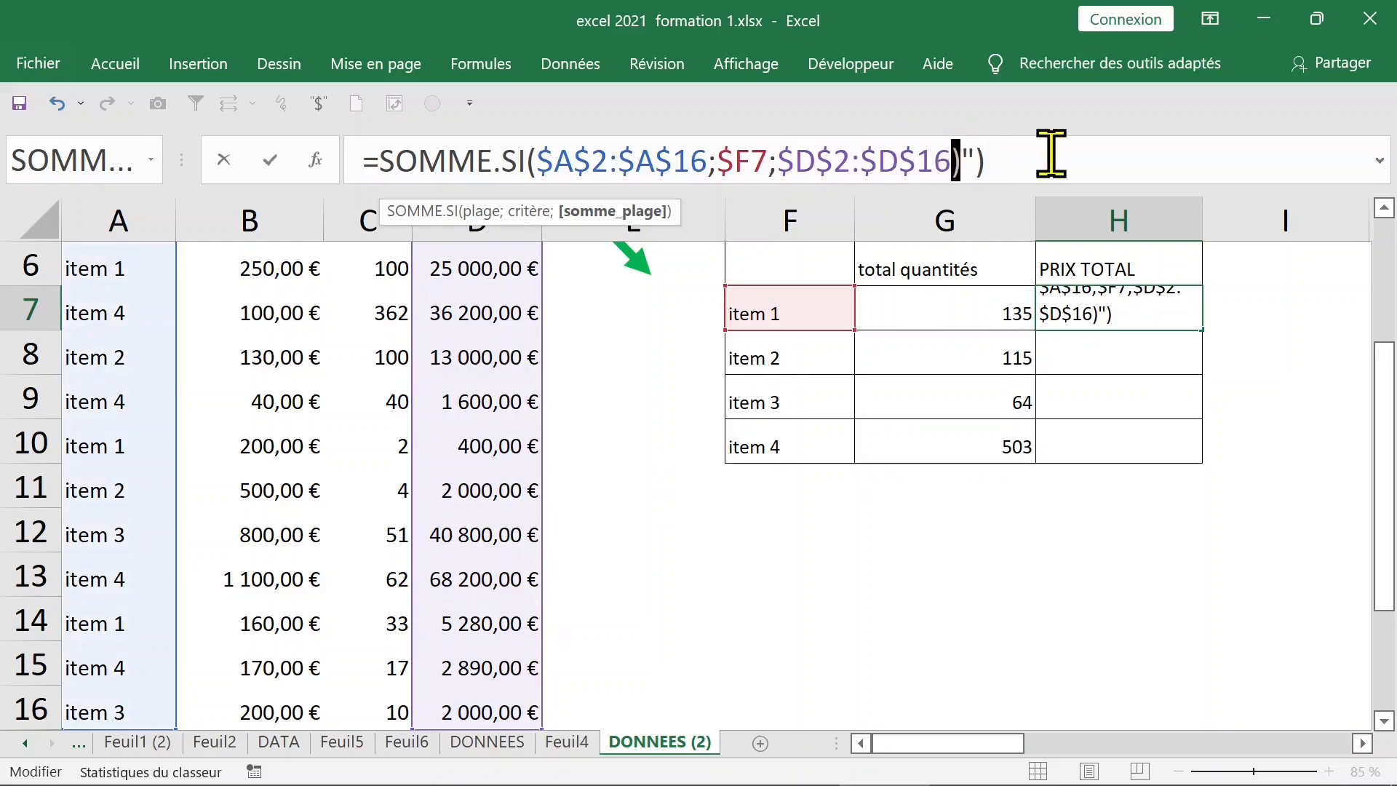
{"action": "type", "text": ")"}
{"action": "key", "text": "BackSpace"}
{"action": "key", "text": "Delete"}
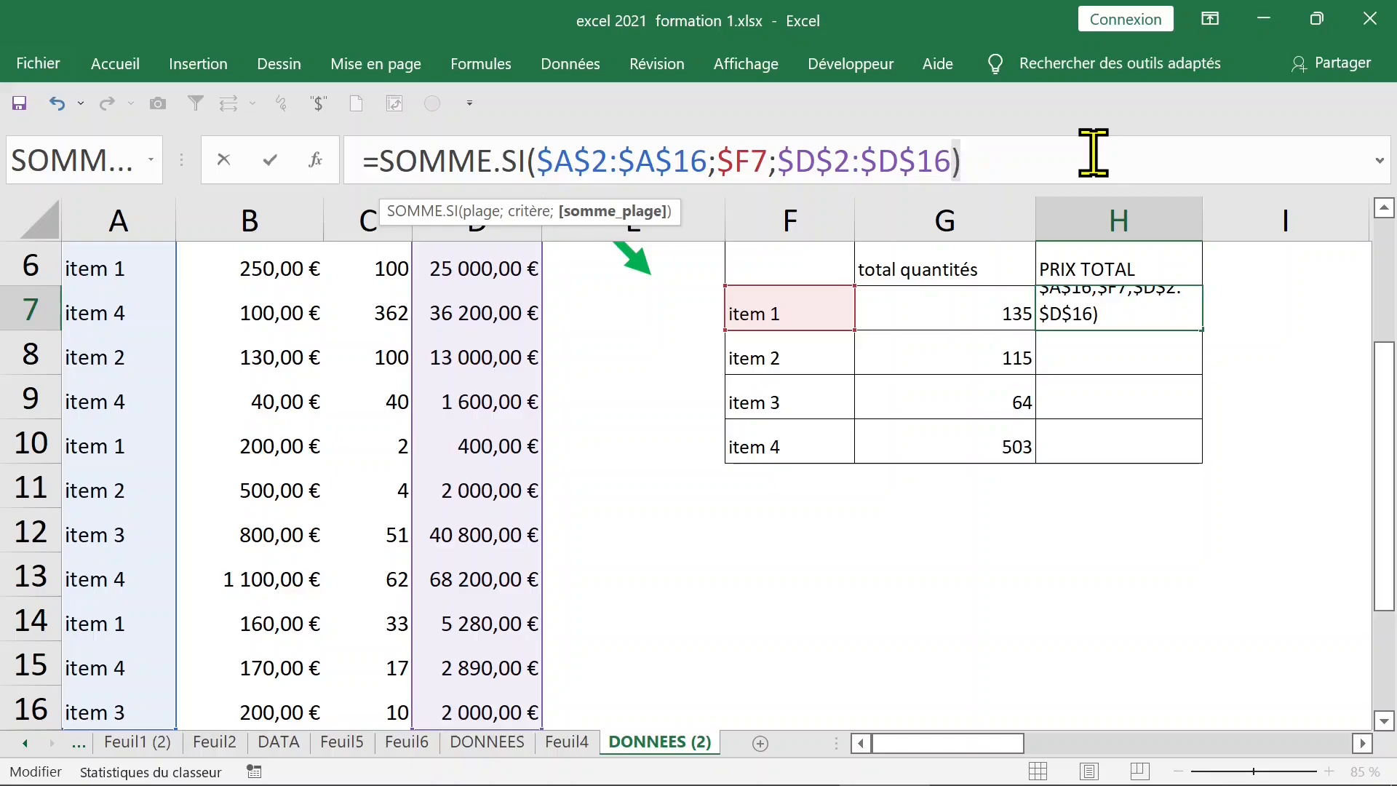
{"action": "key", "text": "ctrl+Return"}
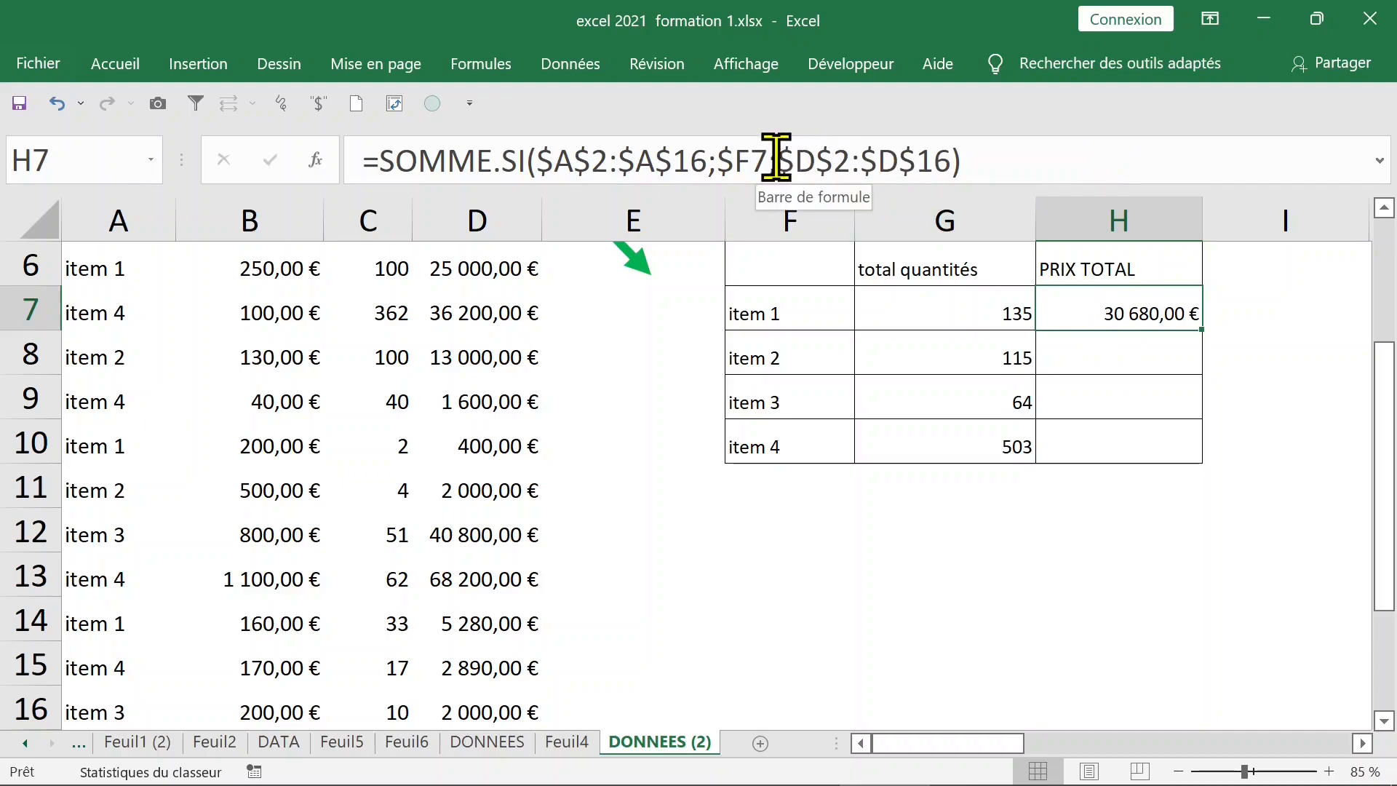
Reselect the sum range as $D$2:$D$16 and confirm, returning 30 680,00 € for item 1
{"action": "left_click_drag", "start_coordinate": [775, 155], "coordinate": [1113, 150]}
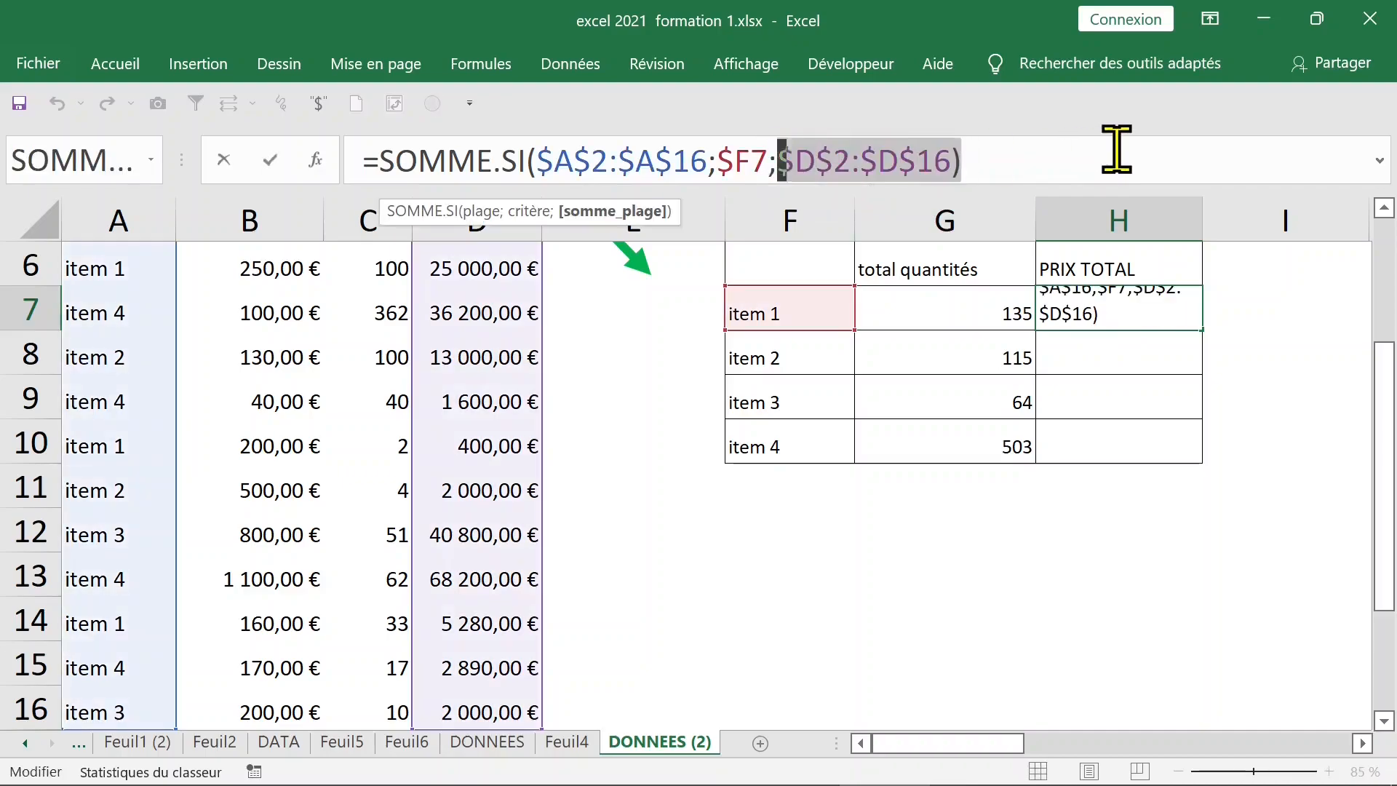
{"action": "key", "text": "BackSpace"}
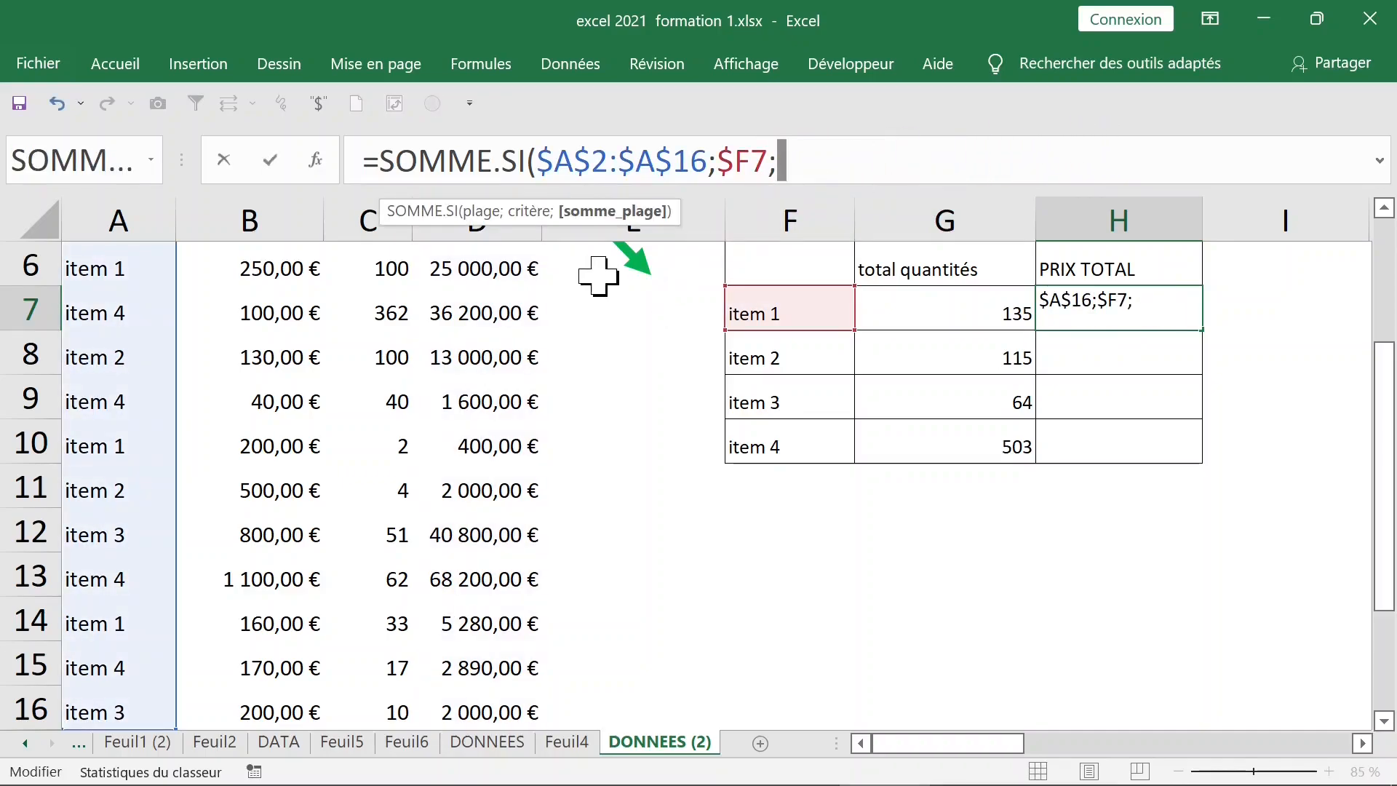
{"action": "scroll", "coordinate": [568, 306], "scroll_direction": "up", "scroll_amount": 2}
{"action": "left_click", "coordinate": [482, 322]}
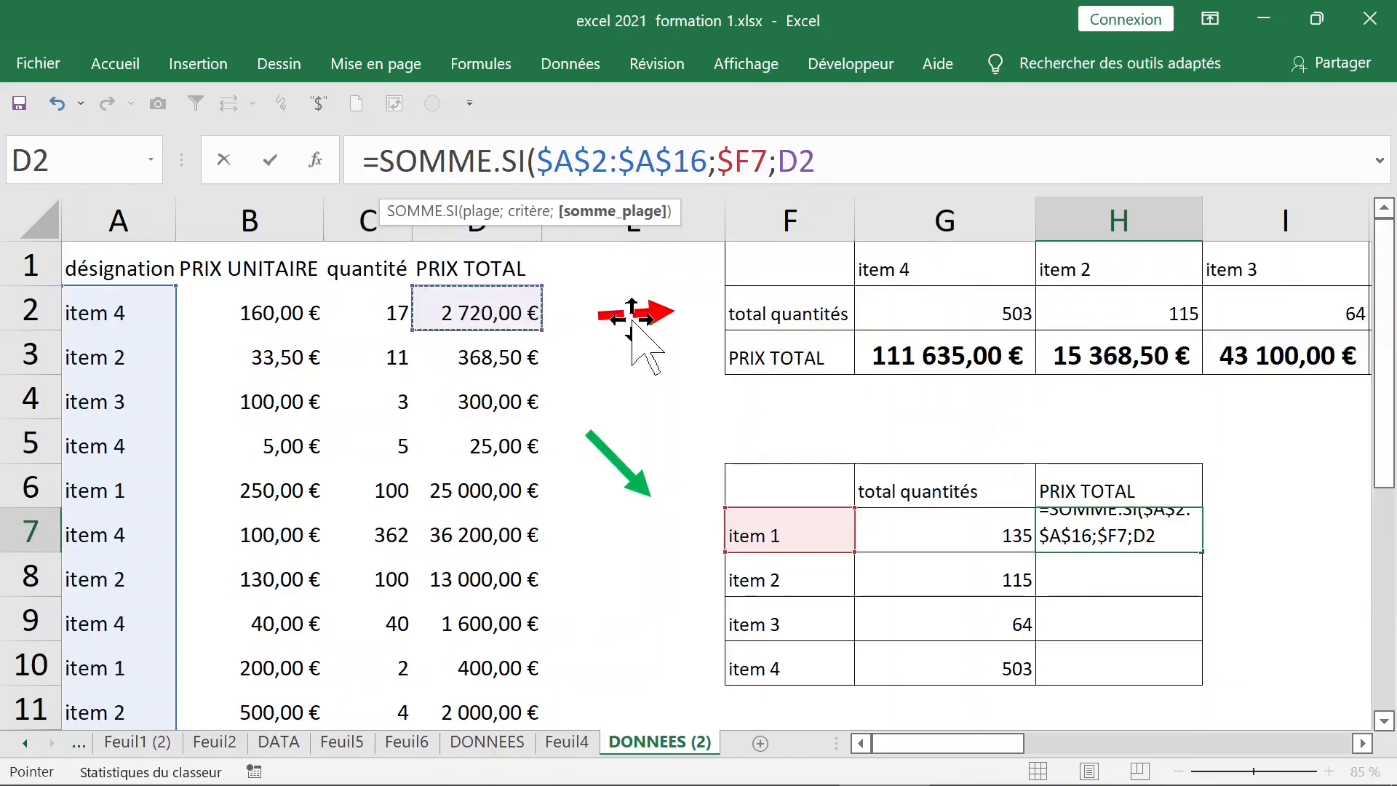
{"action": "key", "text": "ctrl+shift+Down"}
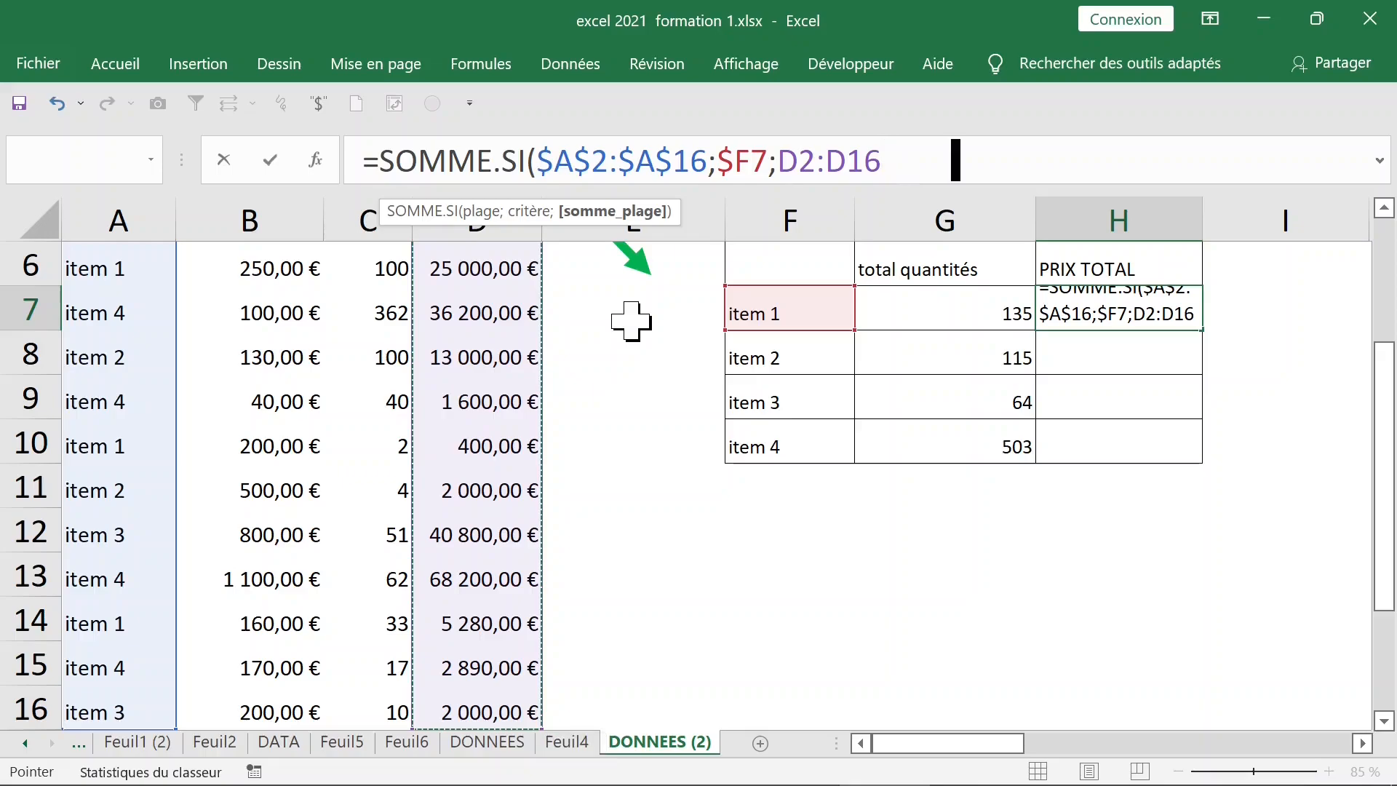
{"action": "key", "text": "F4"}
{"action": "type", "text": ")"}
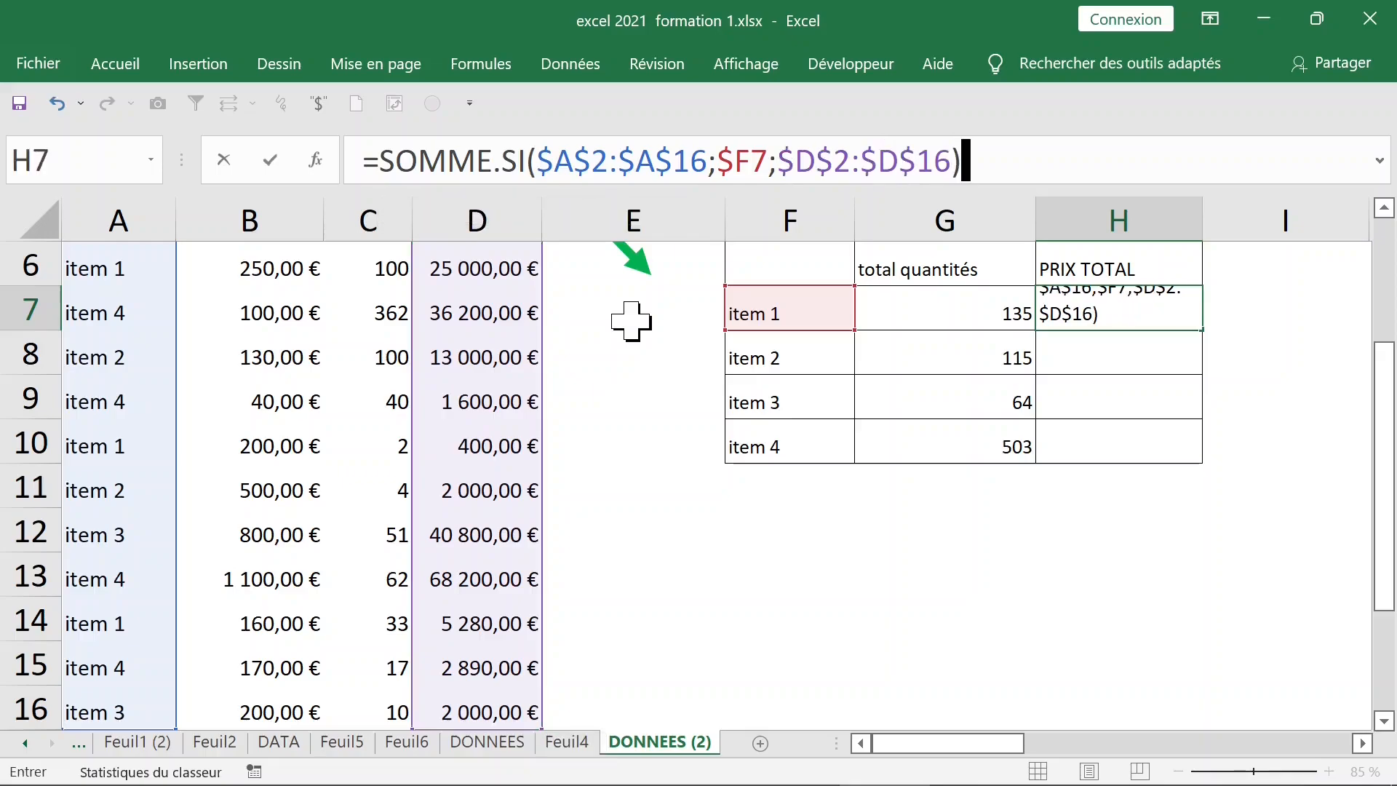
{"action": "key", "text": "ctrl+Return"}
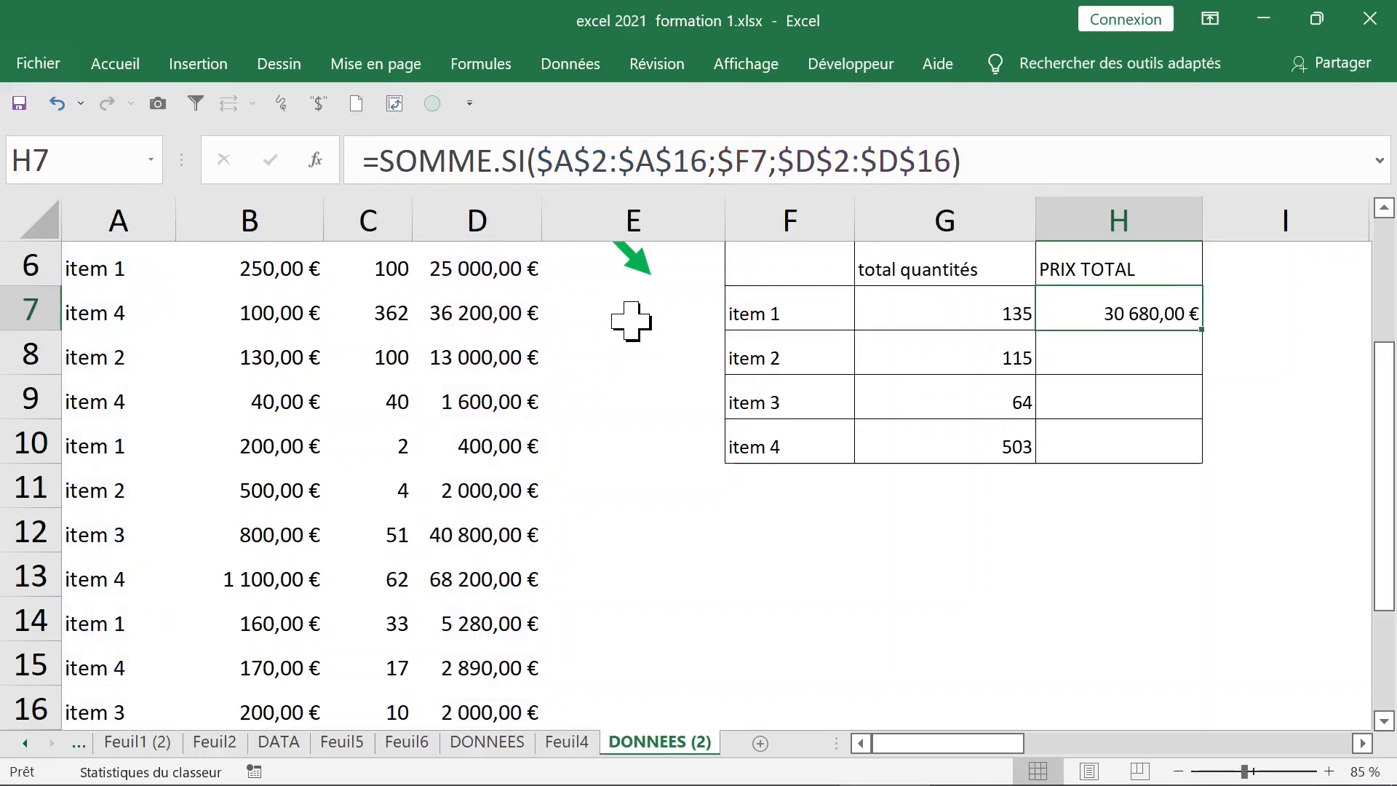
Fill H7's formula down to H10, giving 15 368,50 €, 43 100,00 € and 111 635,00 €
{"action": "left_click_drag", "start_coordinate": [1202, 333], "coordinate": [1189, 446]}
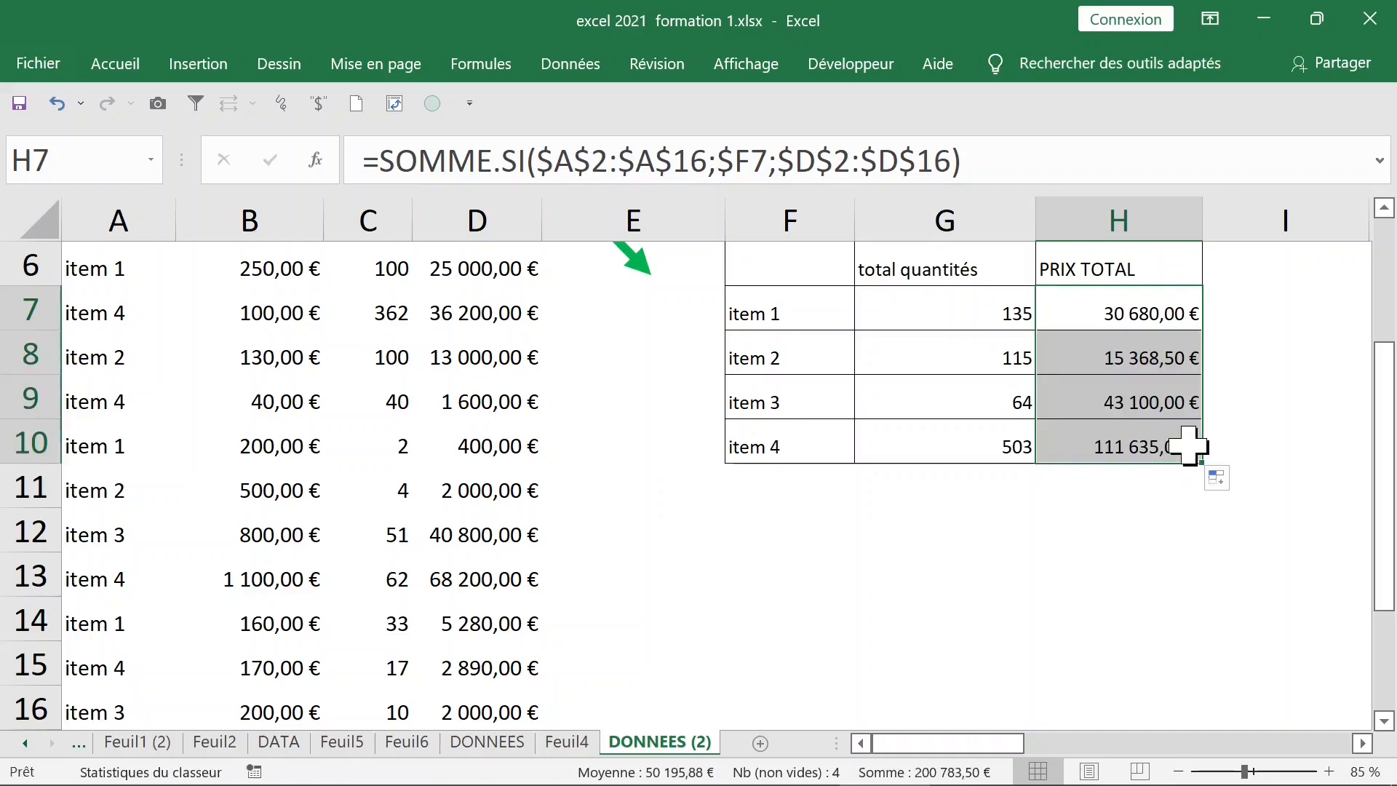
{"action": "scroll", "coordinate": [952, 479], "scroll_direction": "up", "scroll_amount": 2}
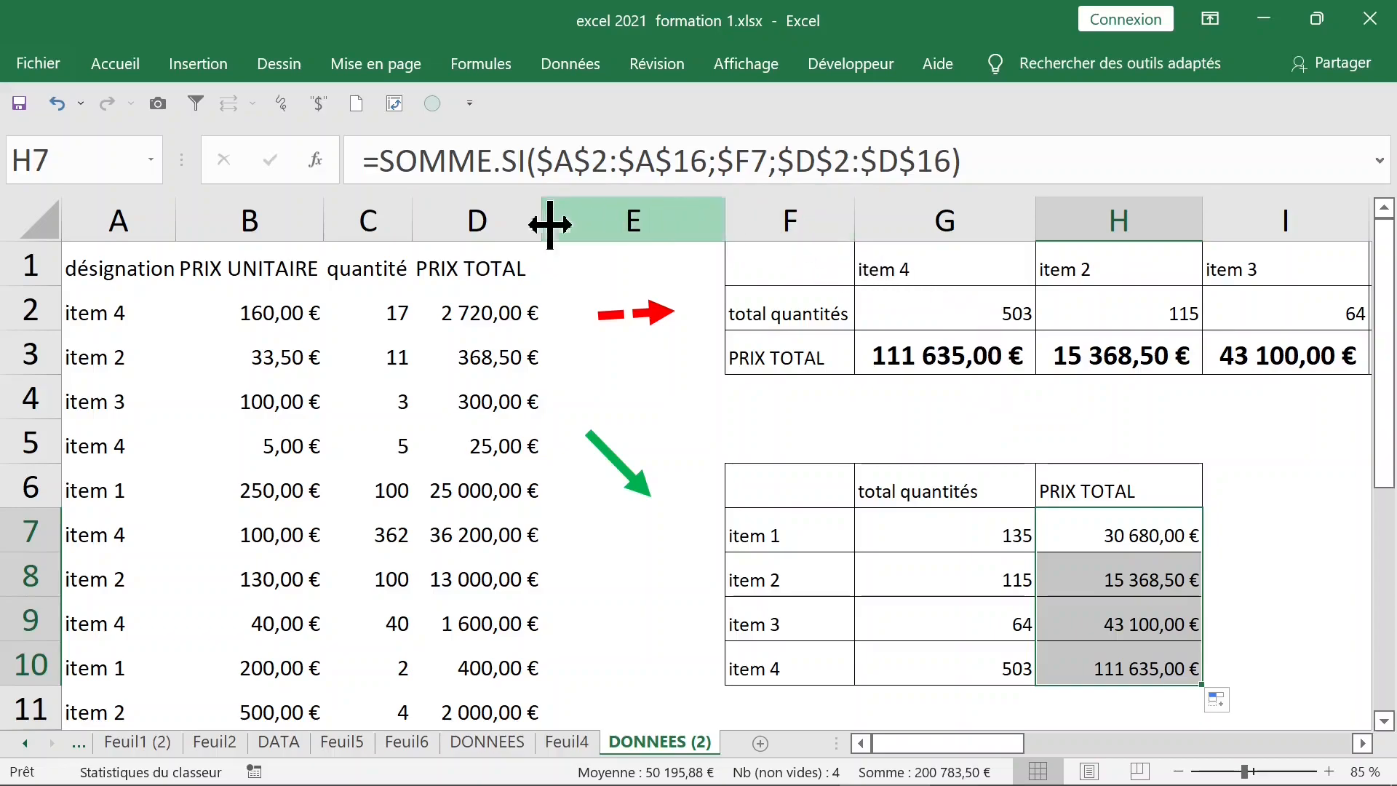
{"action": "left_click", "coordinate": [504, 219]}
{"action": "scroll", "coordinate": [1077, 356], "scroll_direction": "down", "scroll_amount": 1, "text": "ctrl"}
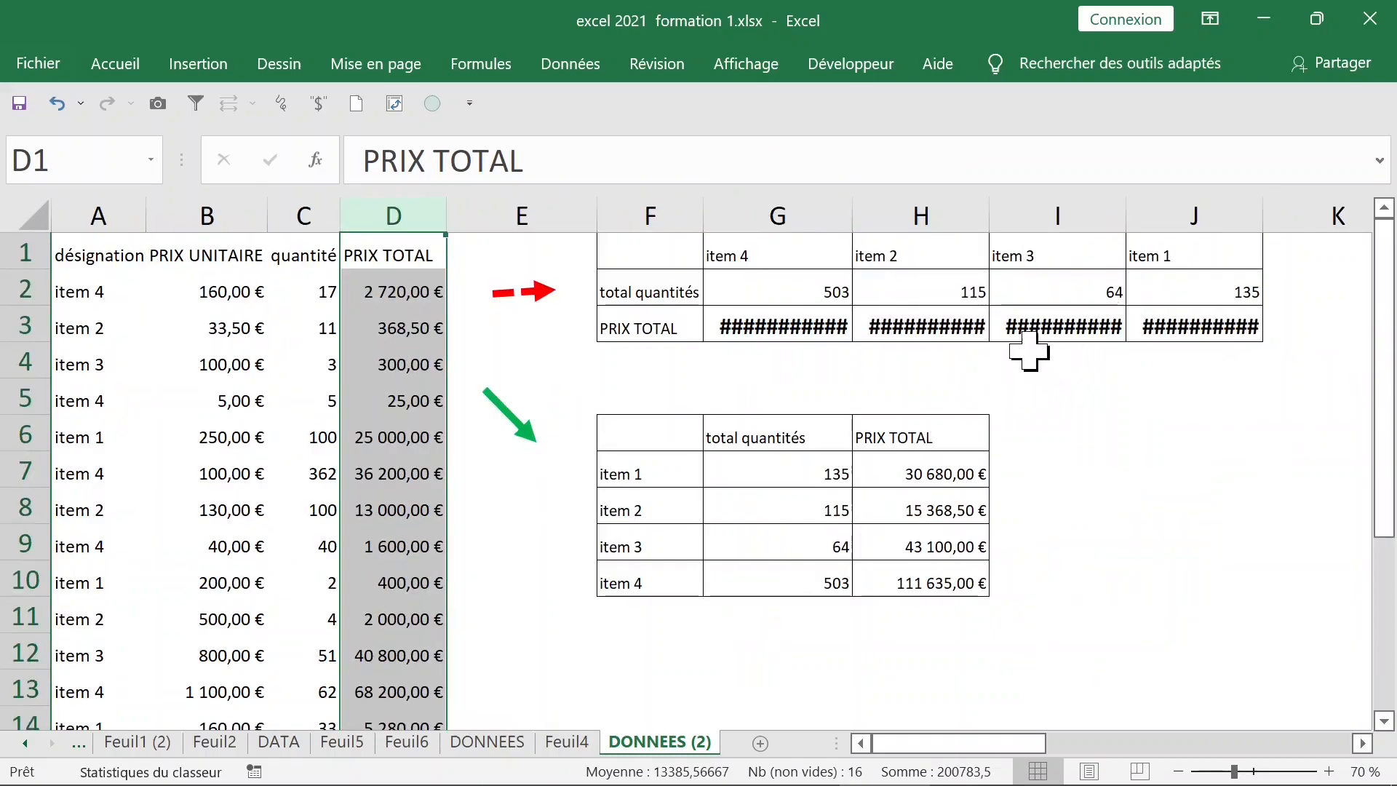
{"action": "scroll", "coordinate": [935, 312], "scroll_direction": "up", "scroll_amount": 1, "text": "ctrl"}
{"action": "left_click", "coordinate": [870, 537]}
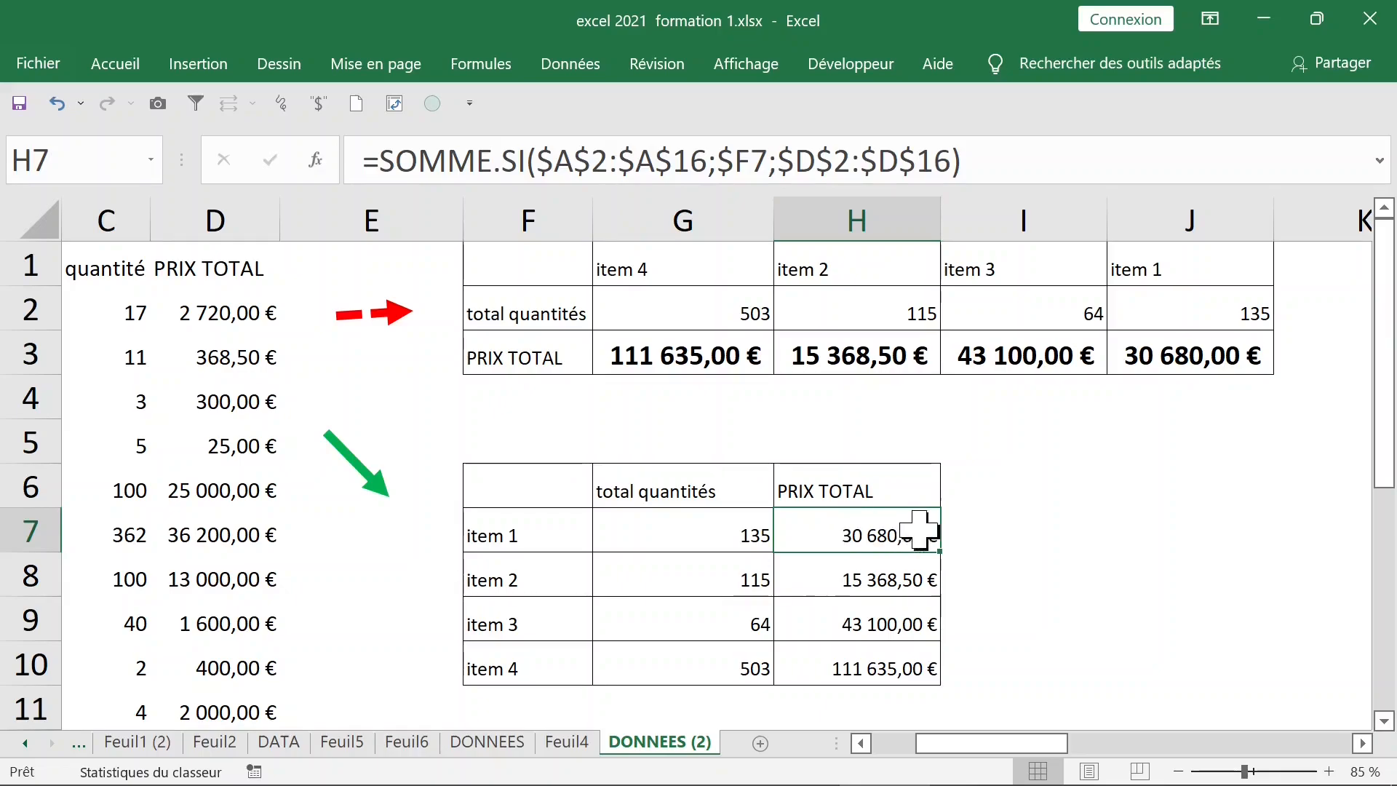
Enter =FORMULETEXTE(H7) in I7 to show item 1's price formula as text
{"action": "left_click", "coordinate": [975, 528]}
{"action": "type", "text": "="}
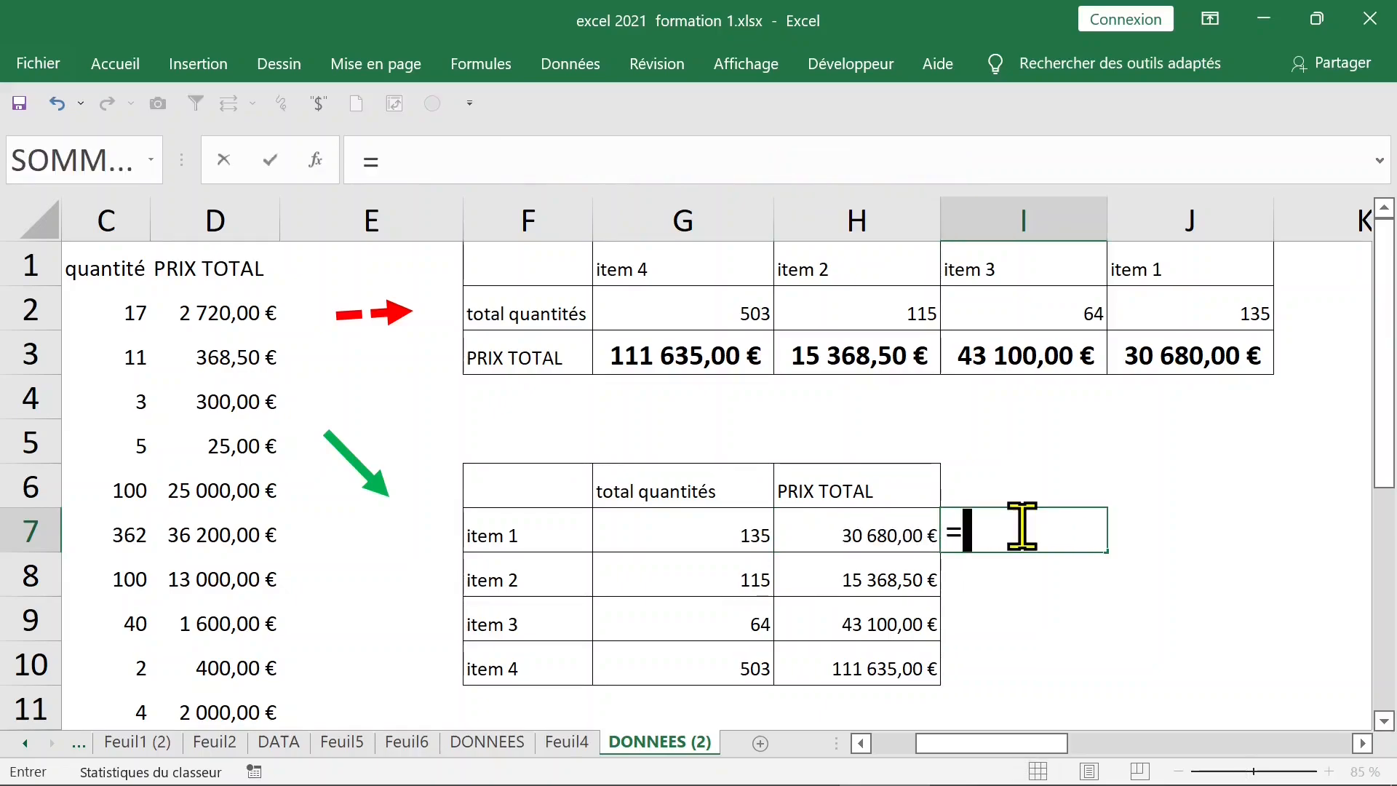
{"action": "type", "text": "for"}
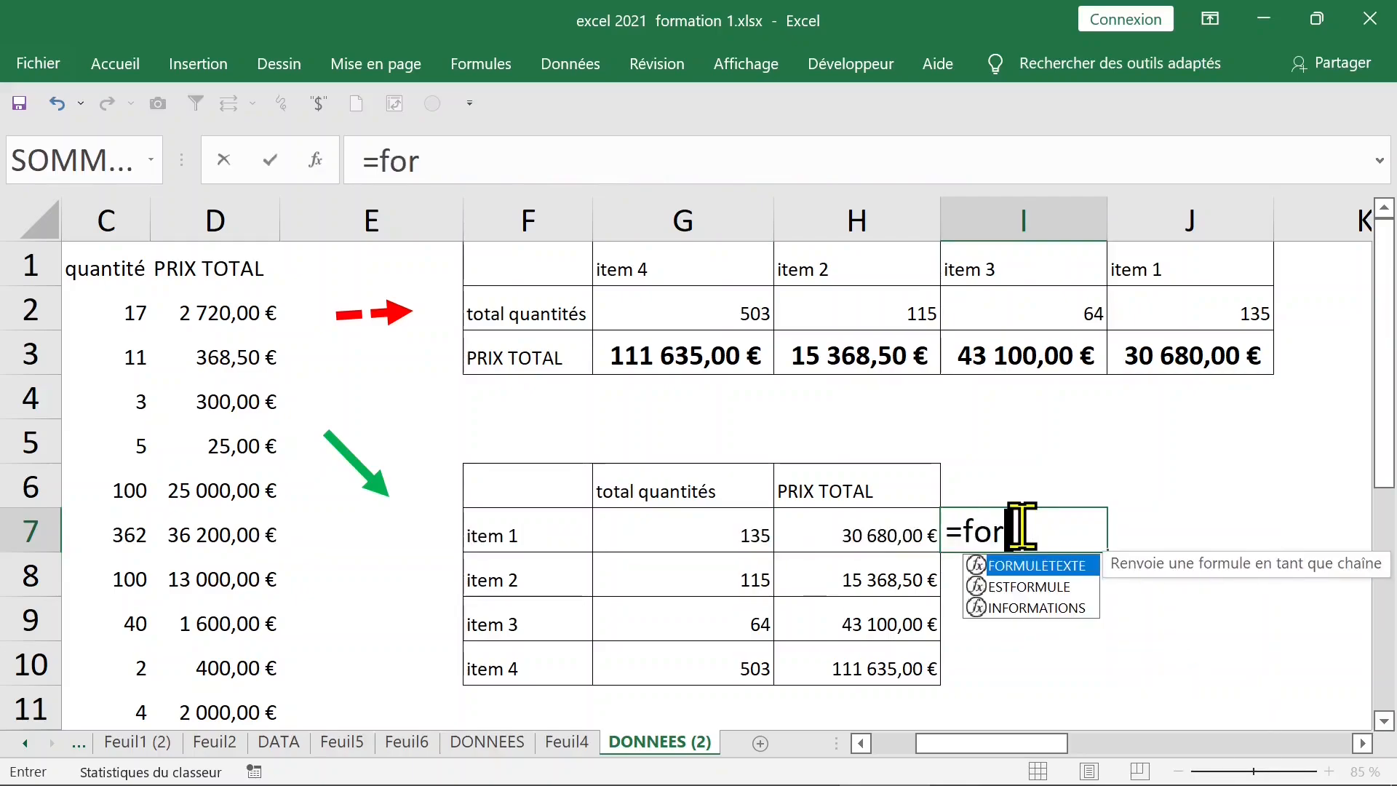
{"action": "type", "text": "mul"}
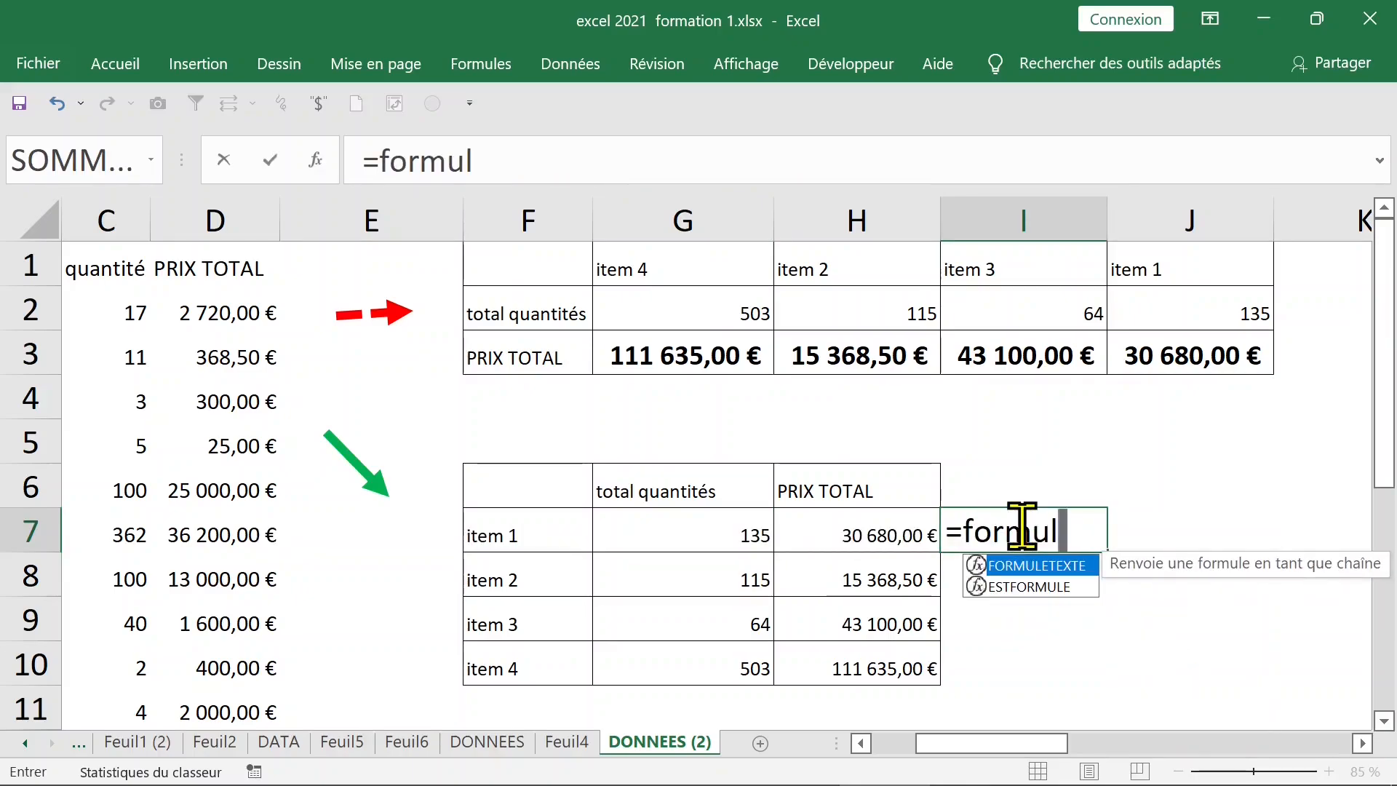
{"action": "double_click", "coordinate": [1053, 566]}
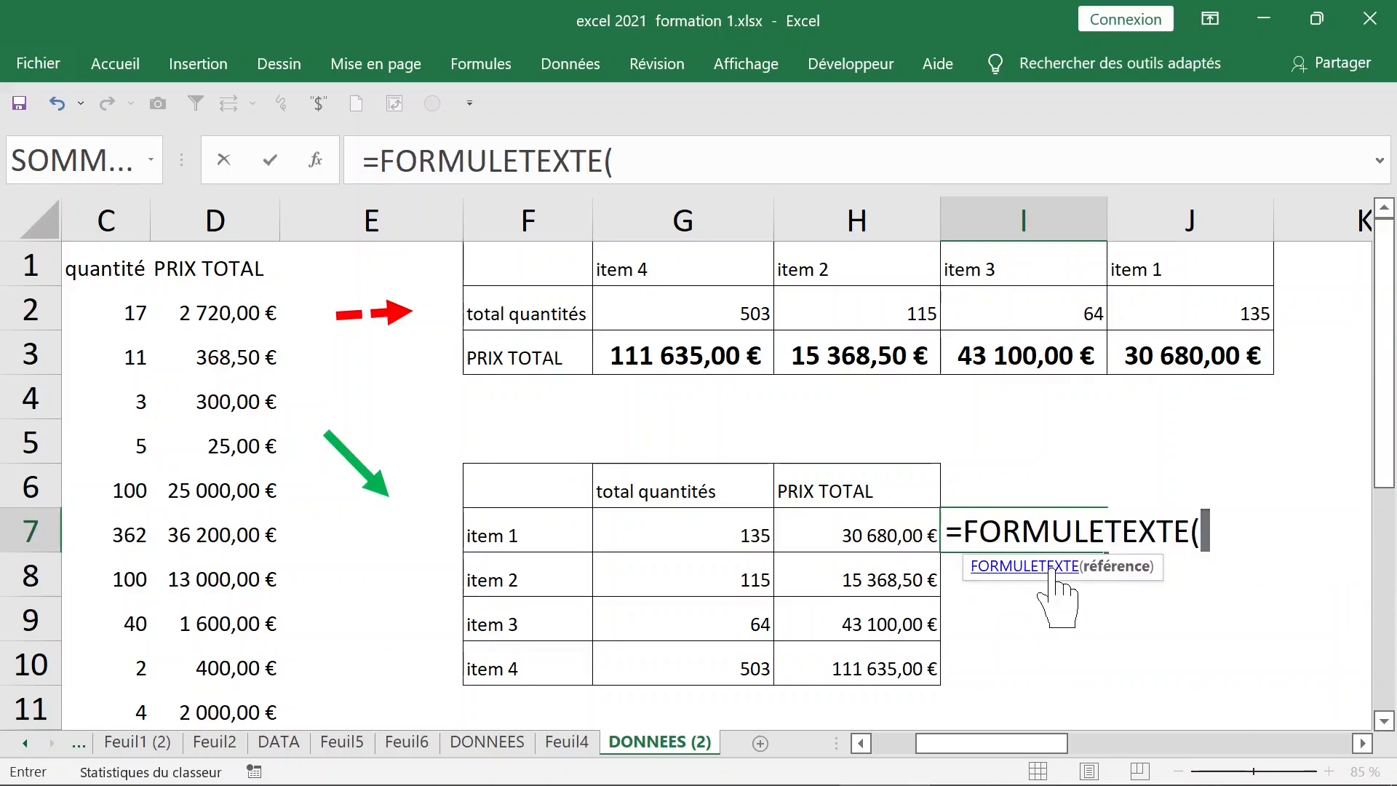
{"action": "left_click", "coordinate": [868, 527]}
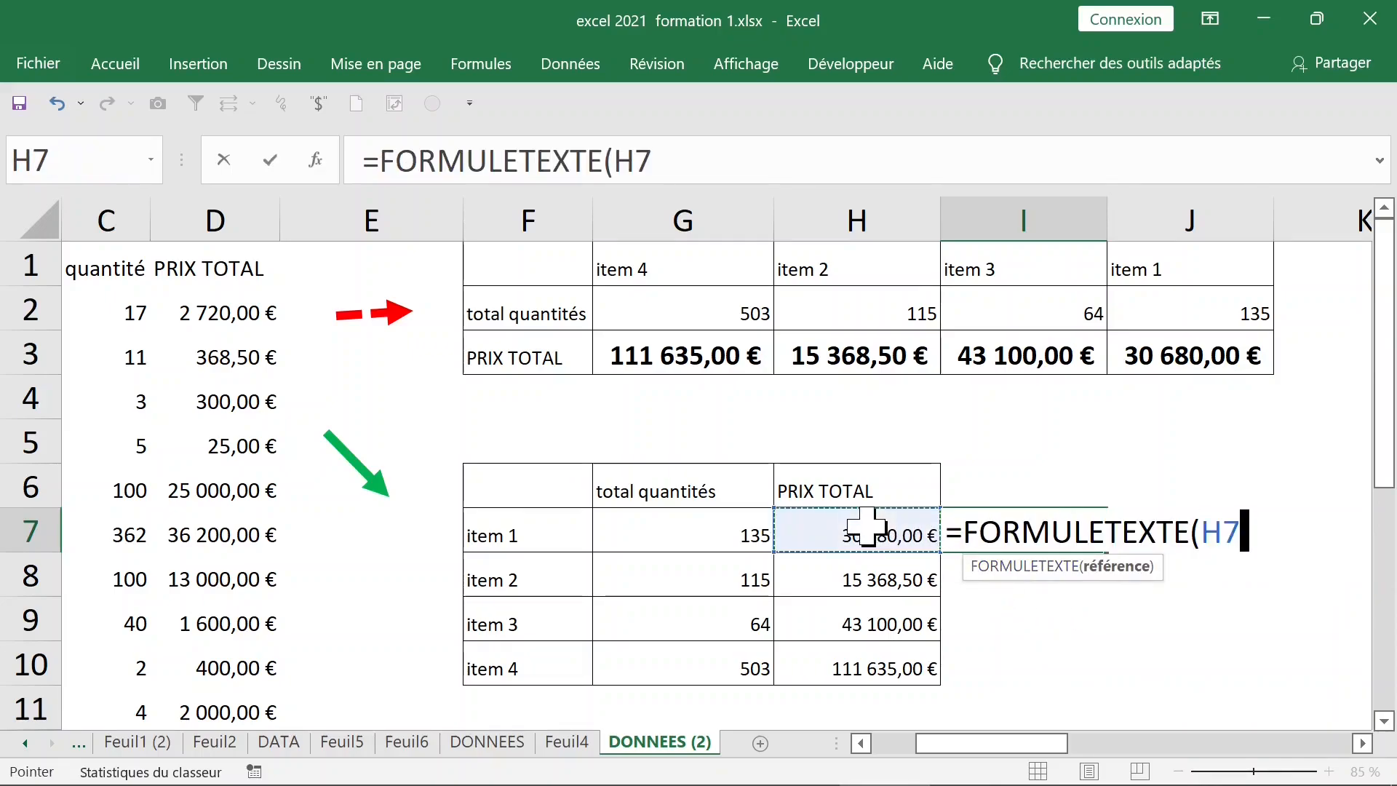
{"action": "key", "text": "Return"}
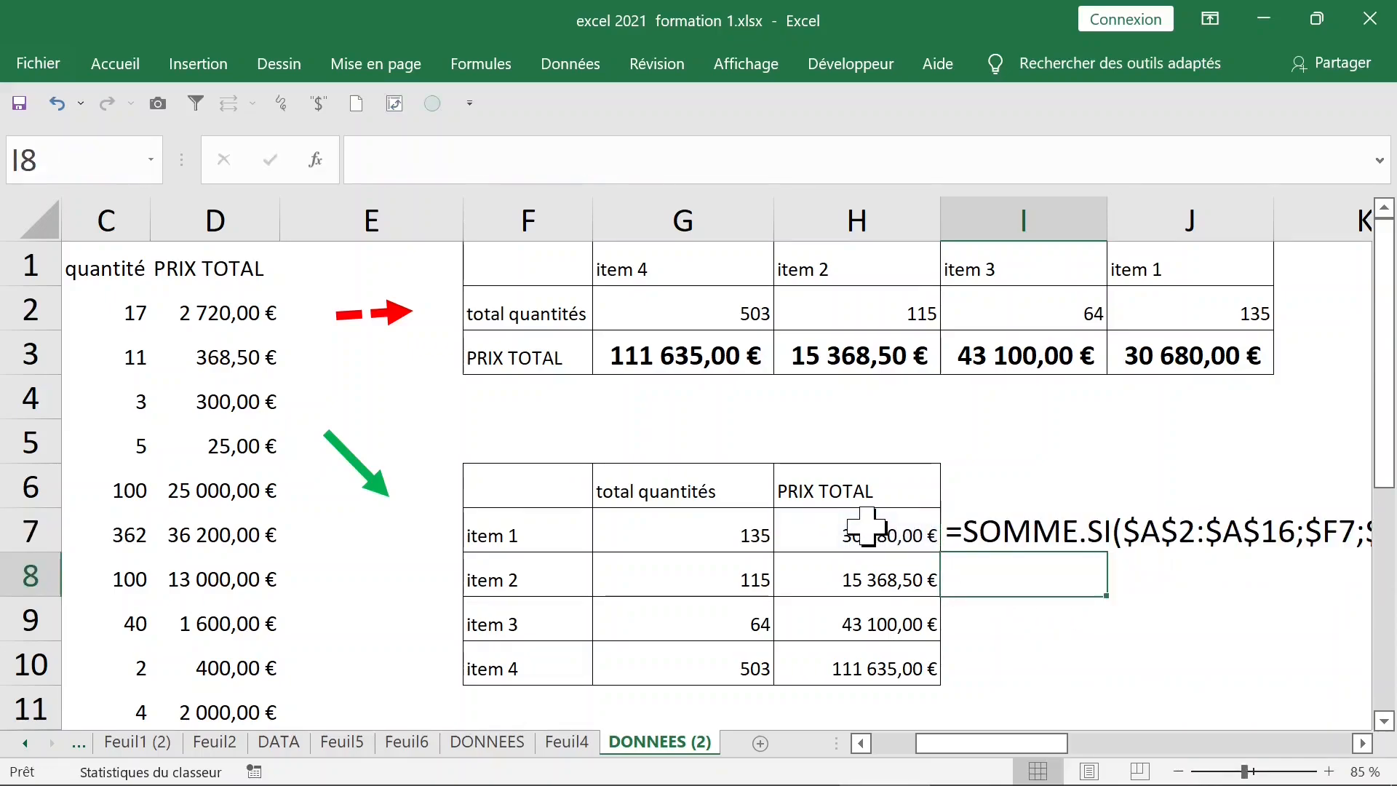
{"action": "left_click", "coordinate": [902, 530]}
{"action": "left_click_drag", "start_coordinate": [1027, 753], "coordinate": [1070, 736]}
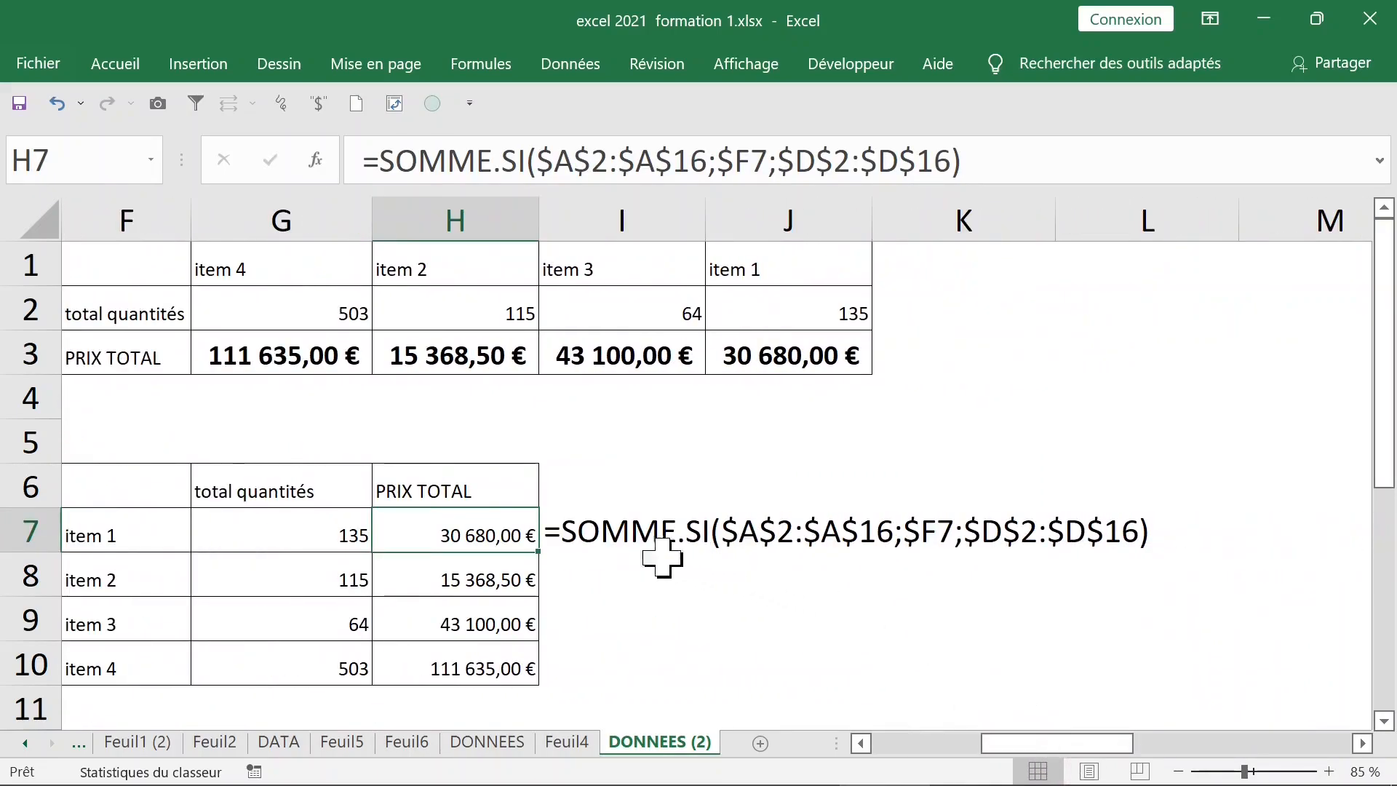
Copy the FORMULETEXTE display down to I10 and review each item's total formula
{"action": "left_click", "coordinate": [559, 533]}
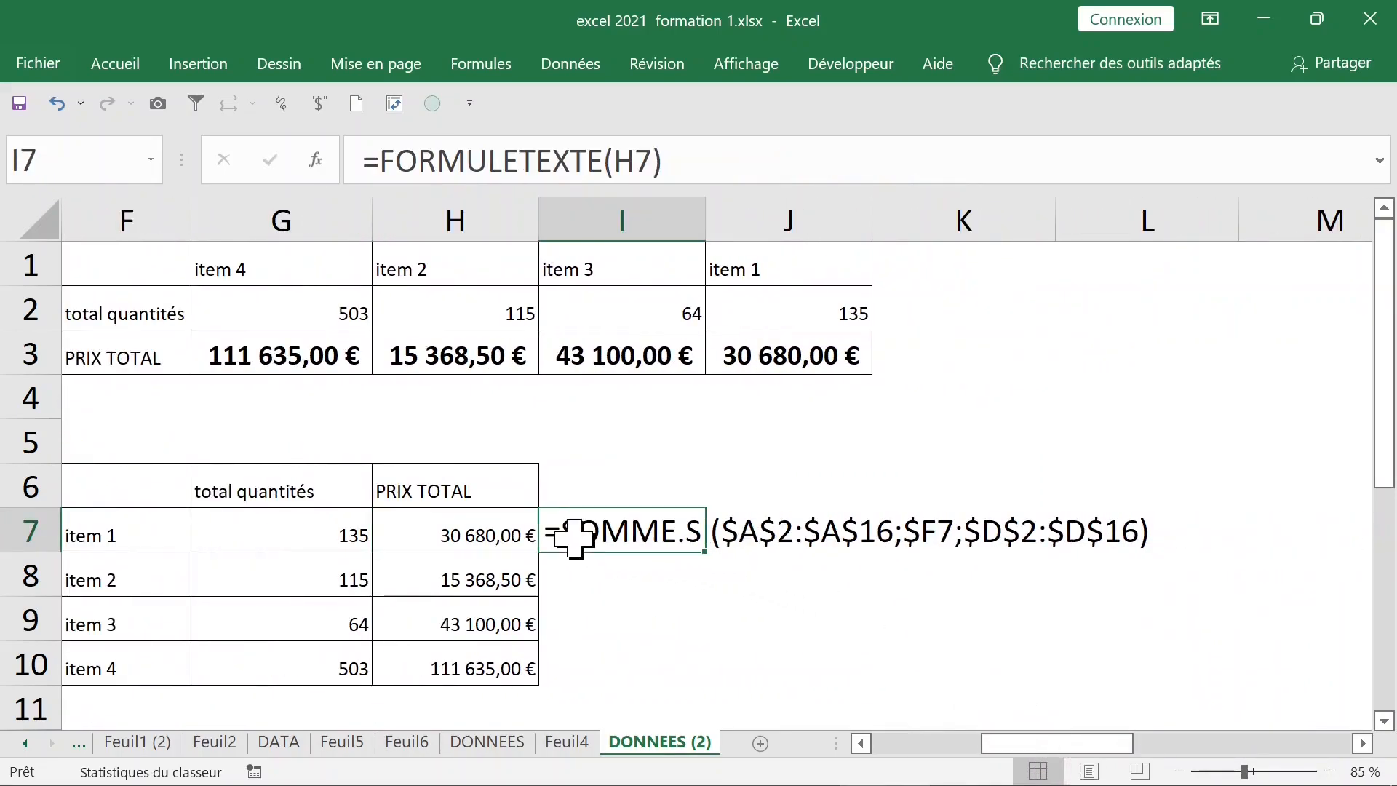
{"action": "double_click", "coordinate": [709, 556]}
{"action": "left_click", "coordinate": [896, 486]}
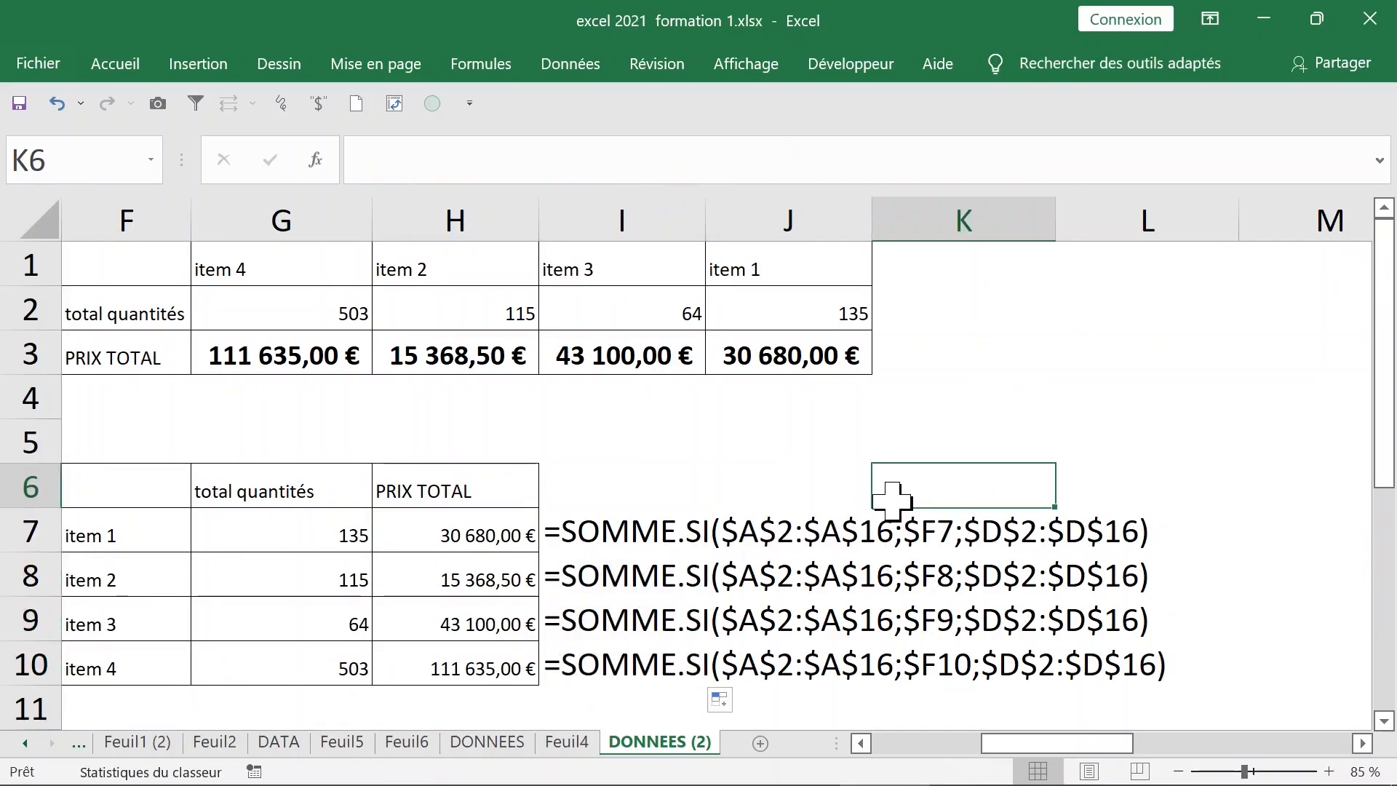
{"action": "left_click", "coordinate": [491, 544]}
{"action": "left_click", "coordinate": [489, 567]}
{"action": "left_click", "coordinate": [436, 617]}
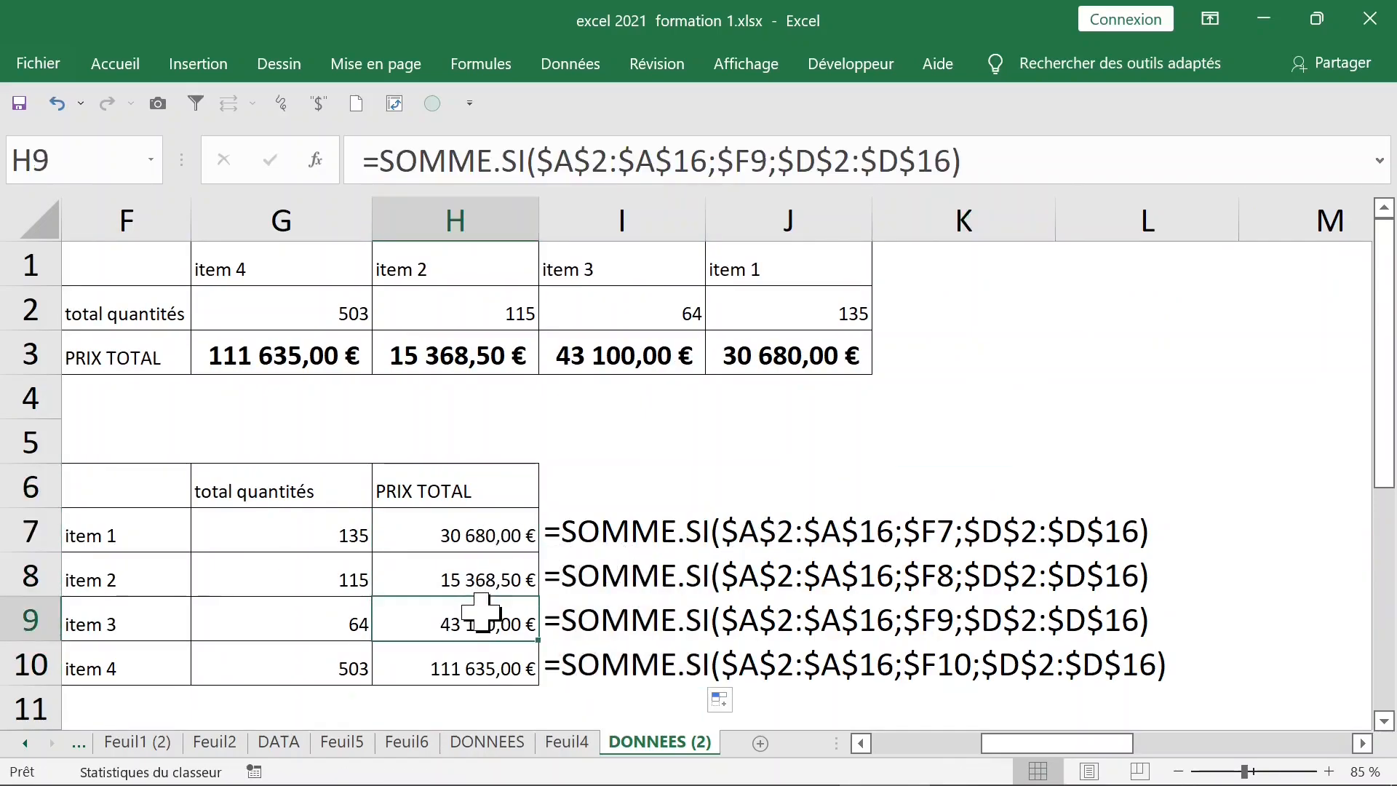
{"action": "left_click", "coordinate": [480, 673]}
{"action": "left_click", "coordinate": [713, 351]}
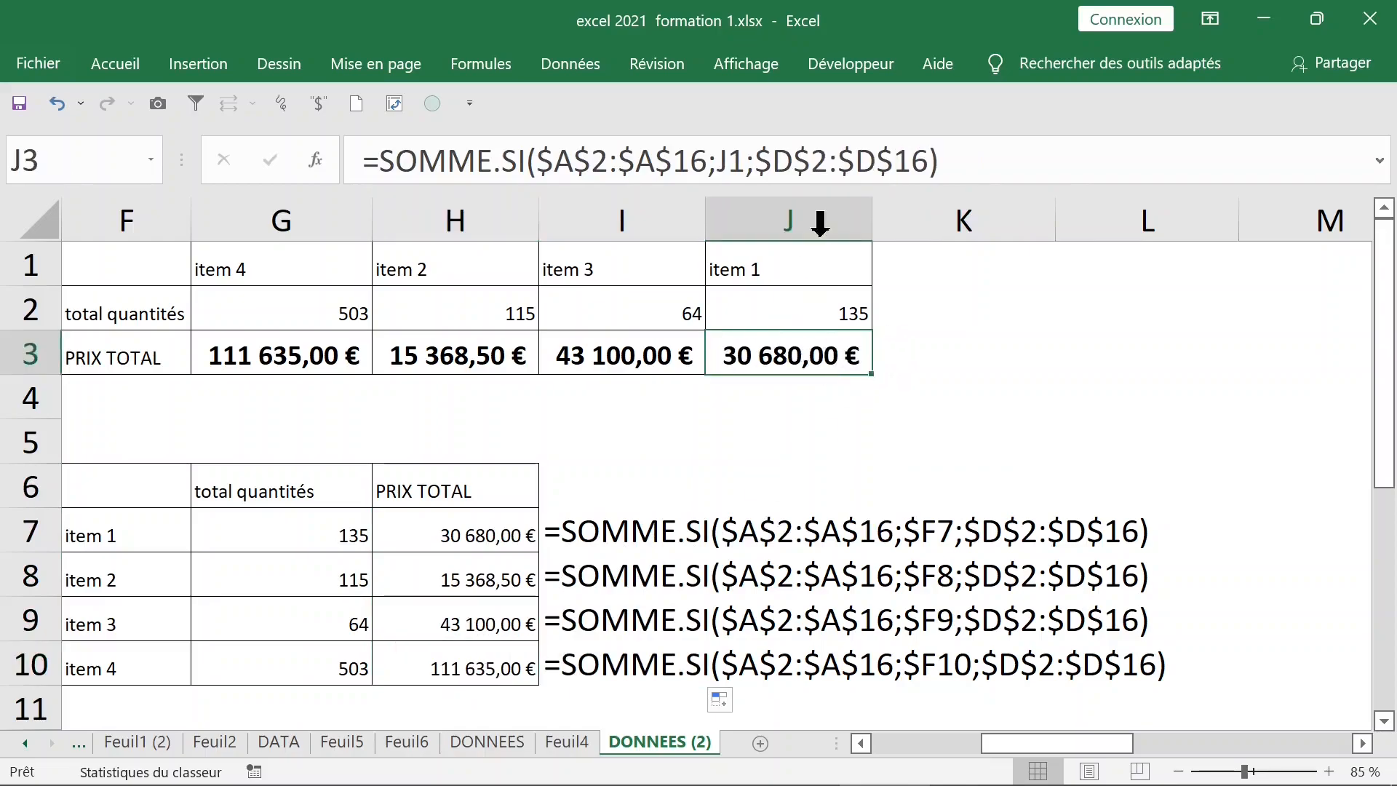
Enter =FORMULETEXTE(J3) in K3 beside the upper table's item 1 total
{"action": "left_click", "coordinate": [906, 347]}
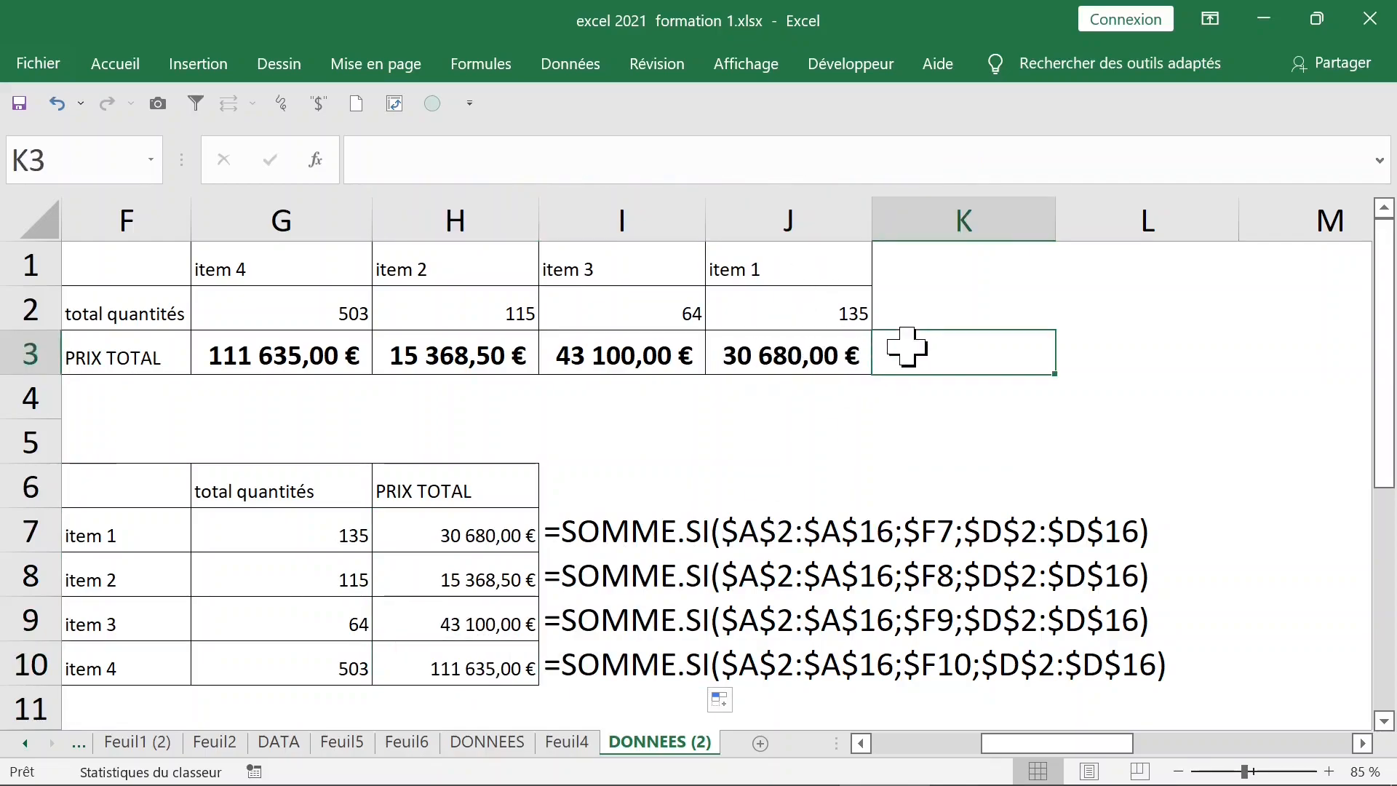
{"action": "type", "text": "=formul"}
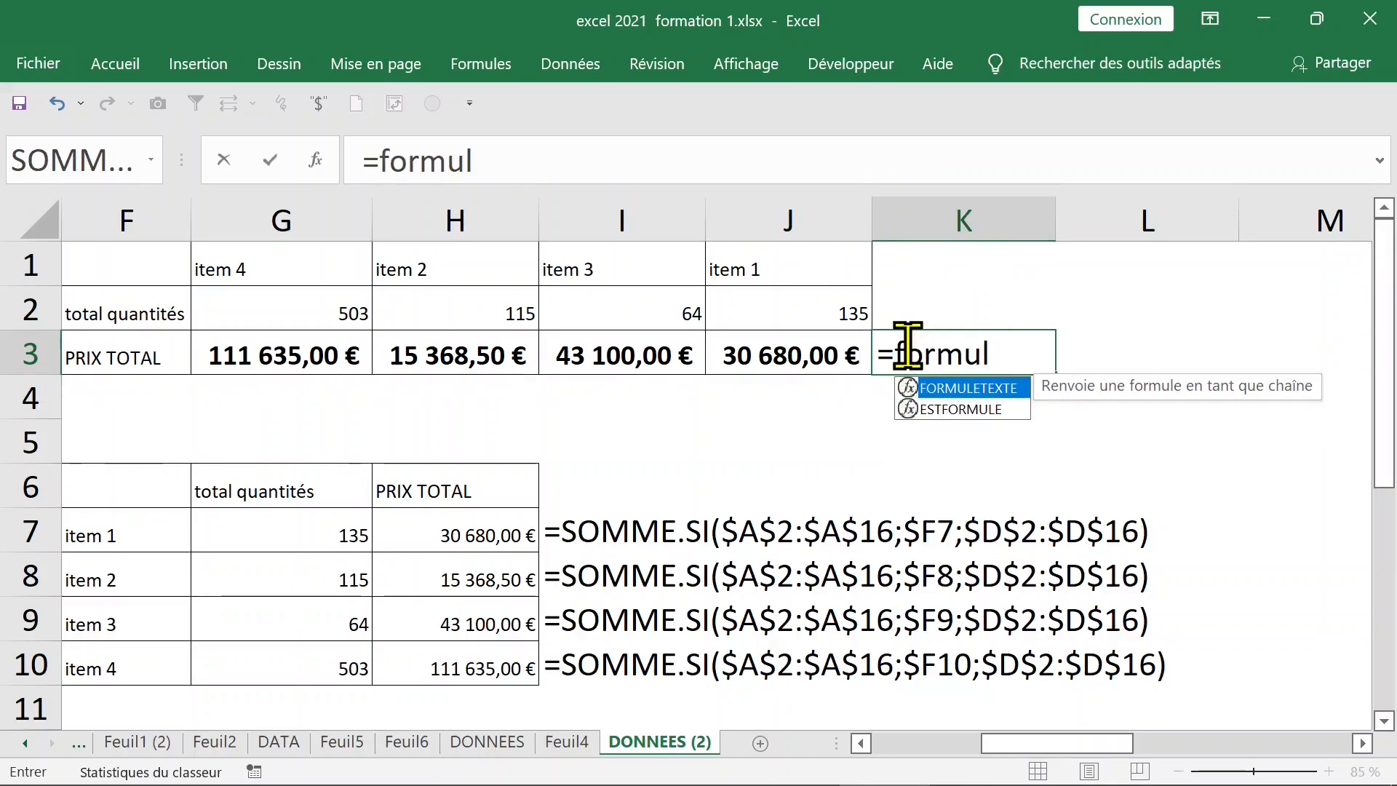
{"action": "double_click", "coordinate": [986, 388]}
{"action": "left_click", "coordinate": [804, 349]}
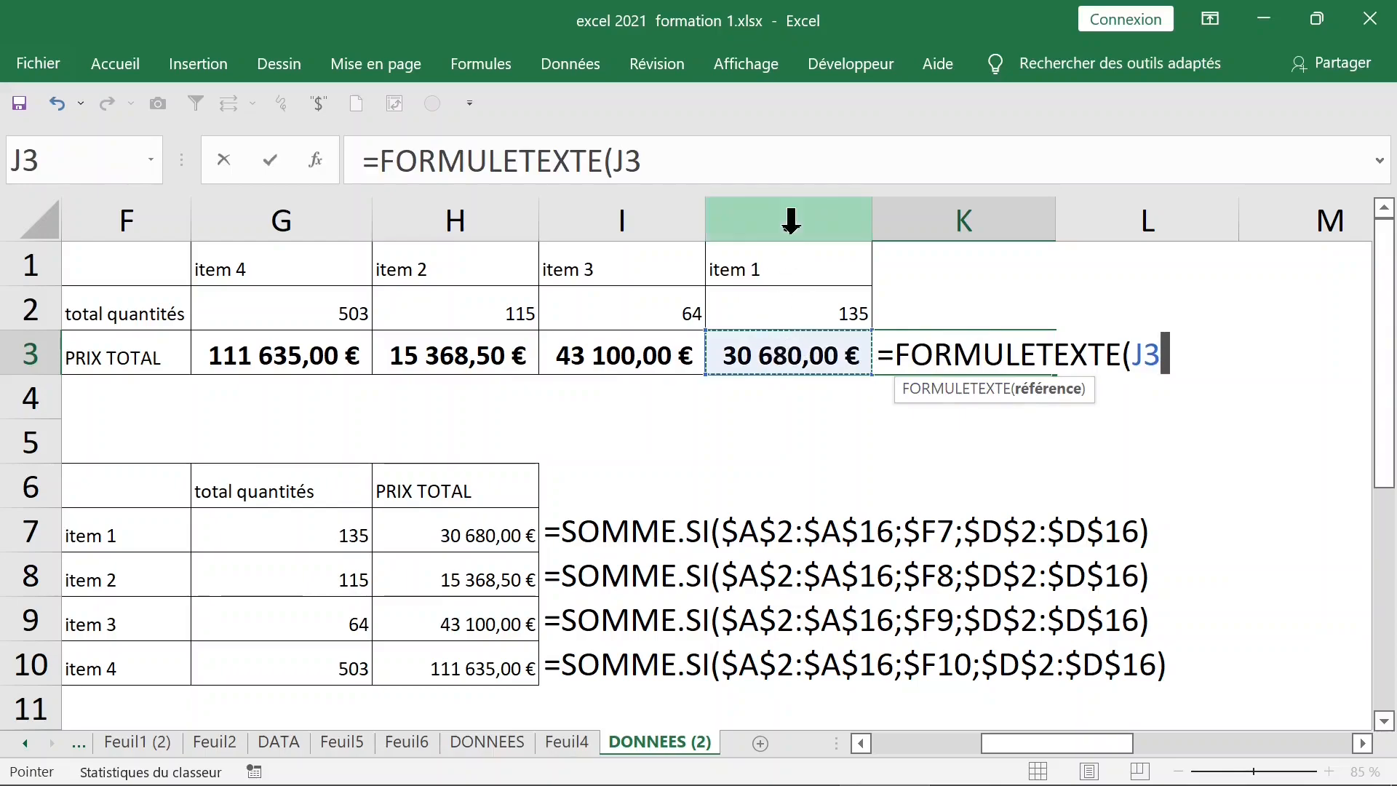
{"action": "key", "text": "Return"}
{"action": "left_click_drag", "start_coordinate": [1095, 744], "coordinate": [1119, 746]}
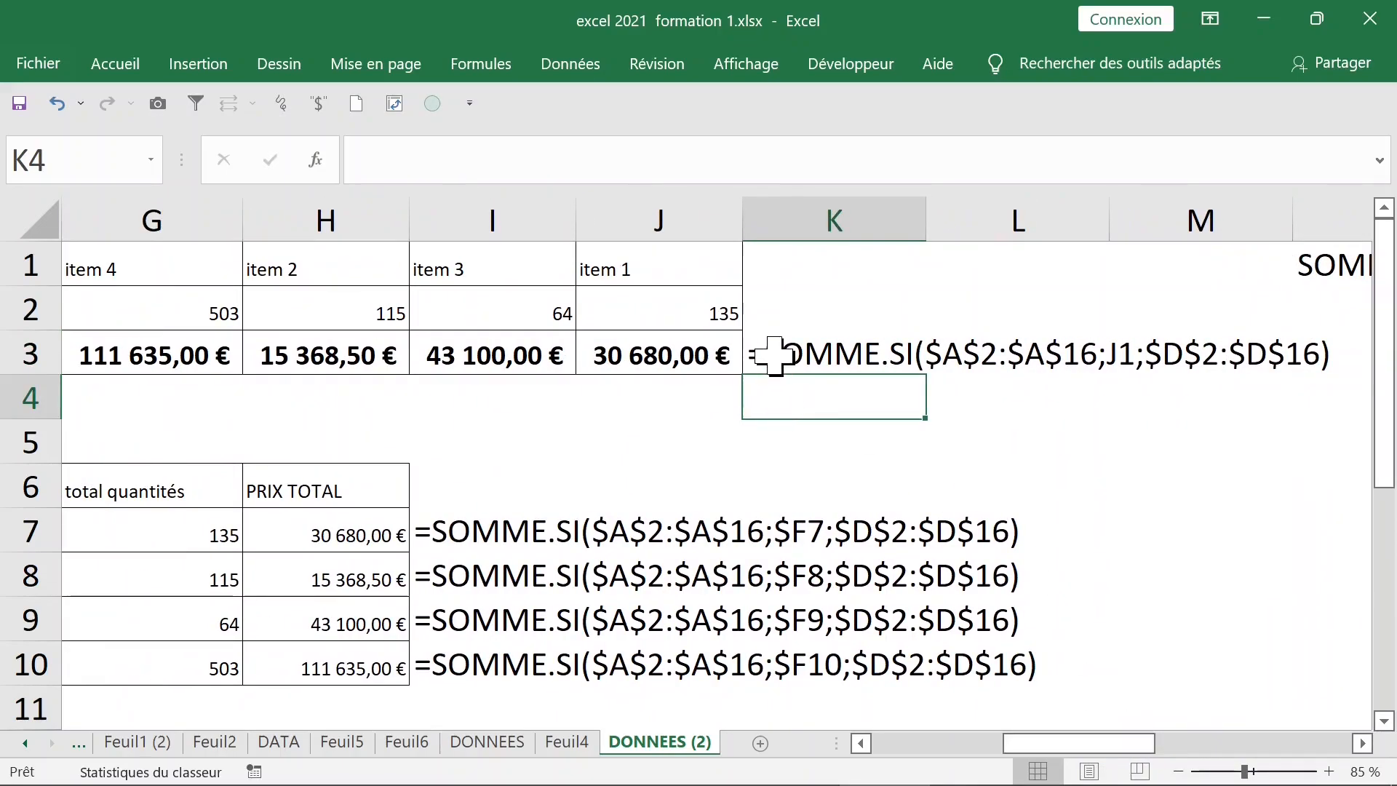
{"action": "left_click", "coordinate": [776, 356]}
{"action": "left_click", "coordinate": [1011, 440]}
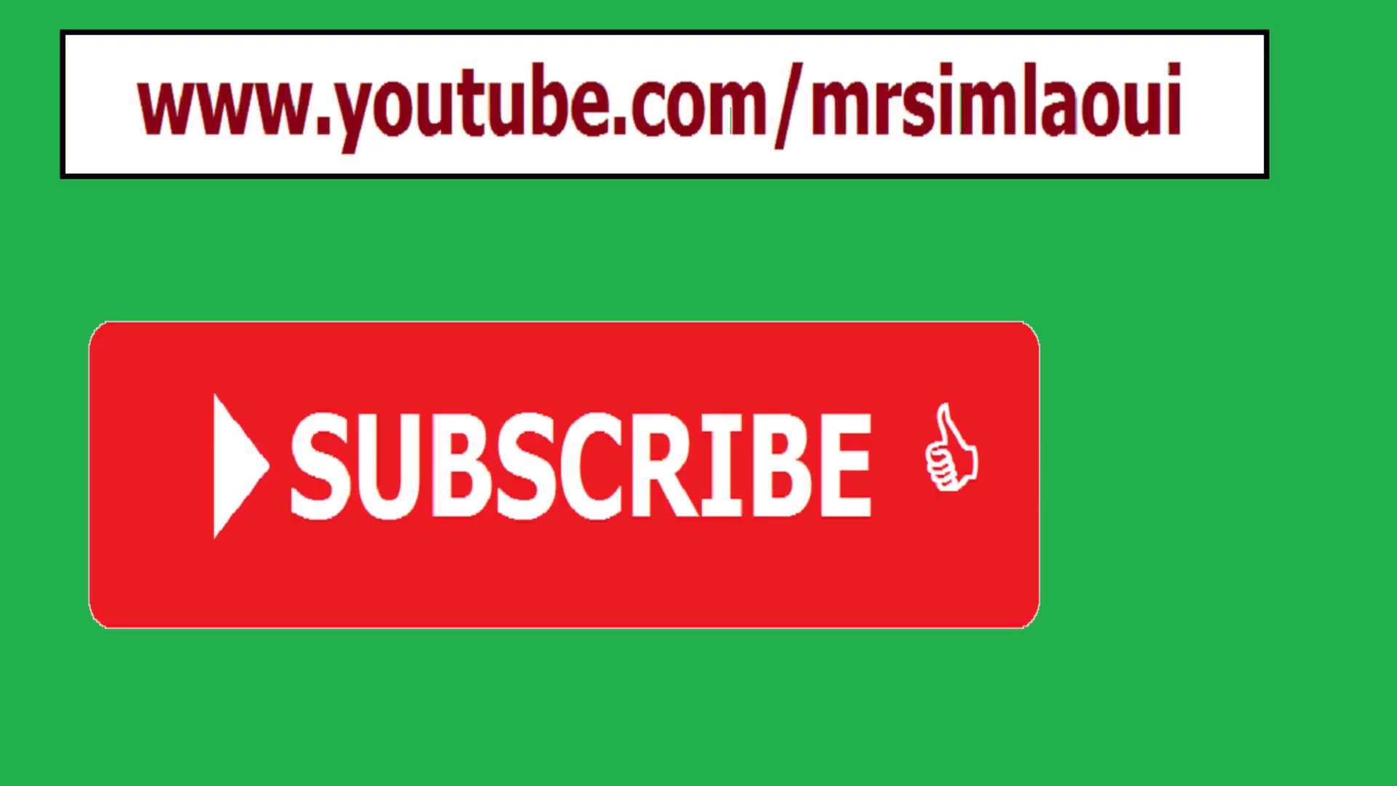